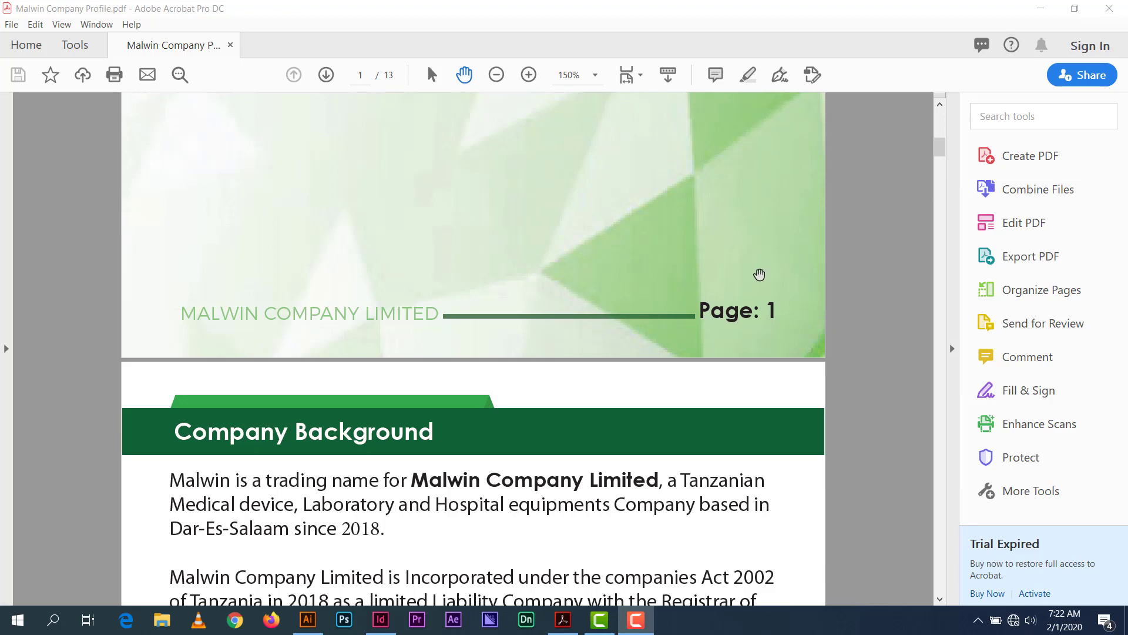
# Scroll through the company profile PDF to review the green footers on pages 1 and 2.
pyautogui.scroll(-15, 662, 282)
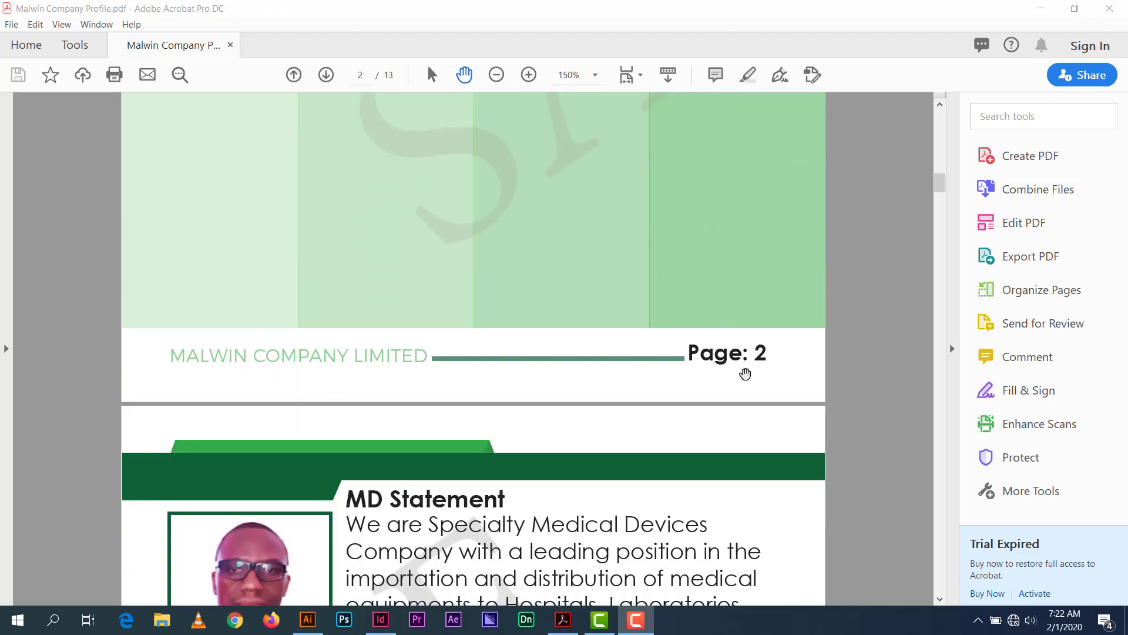
pyautogui.scroll(10, 695, 353)
pyautogui.scroll(8, 701, 346)
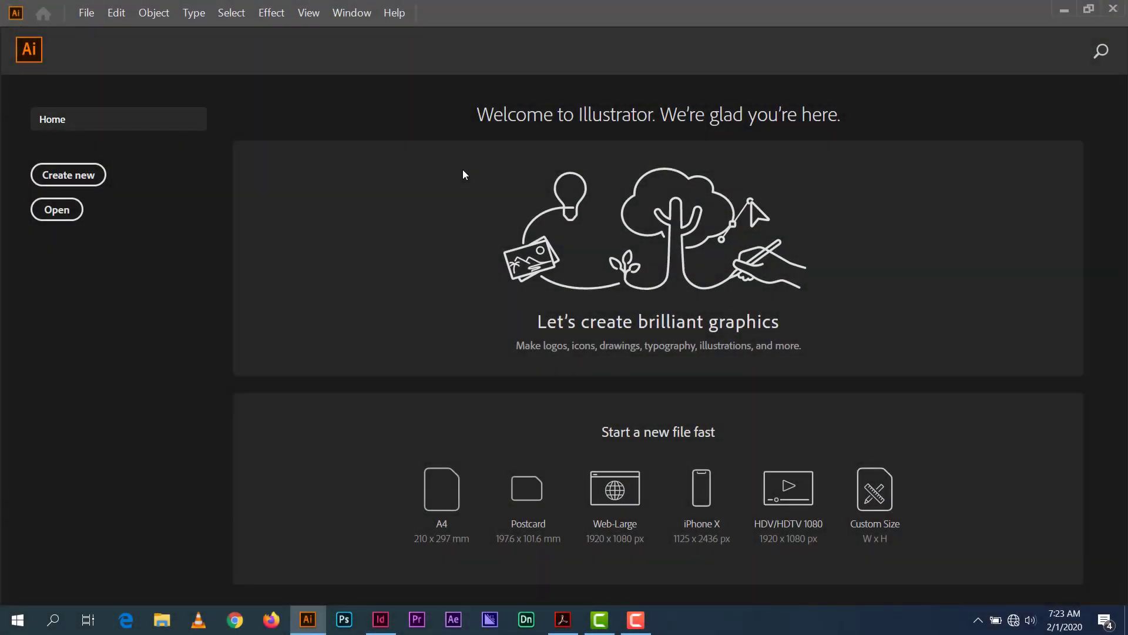
# Start a new Illustrator print document from the A4 preset with units in centimetres.
pyautogui.click(87, 15)
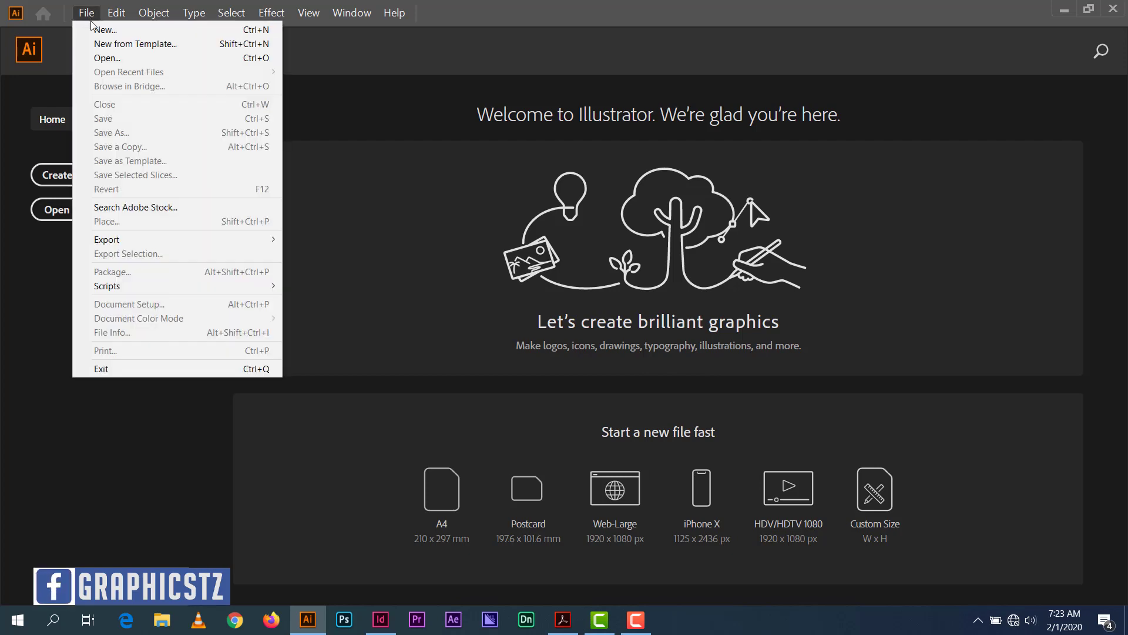
pyautogui.click(95, 30)
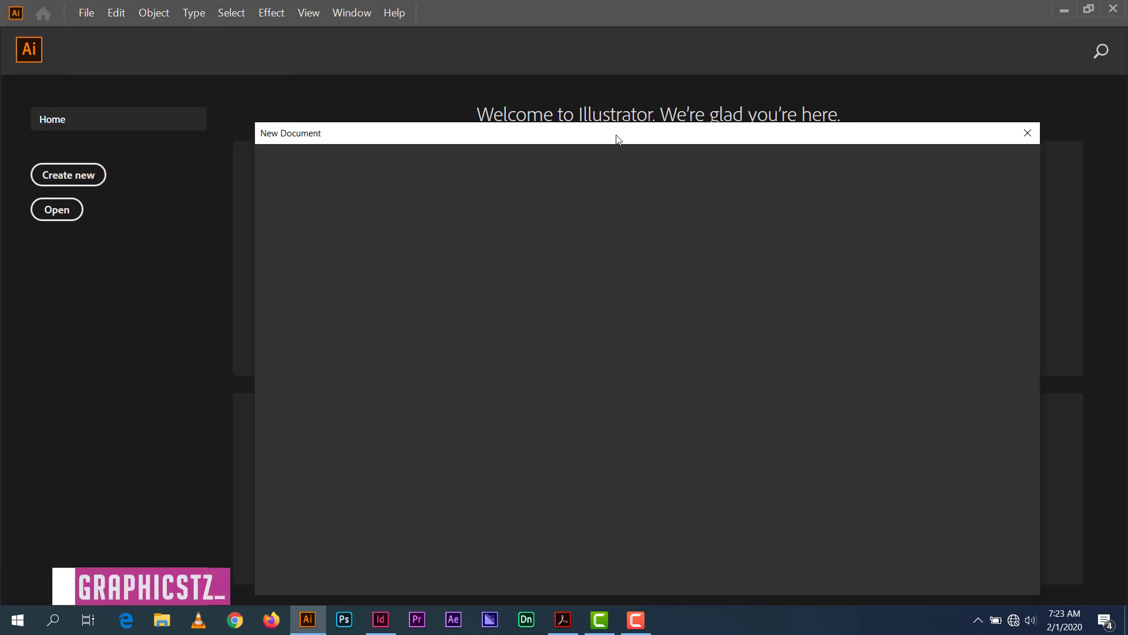
pyautogui.moveTo(618, 139); pyautogui.dragTo(566, 87)
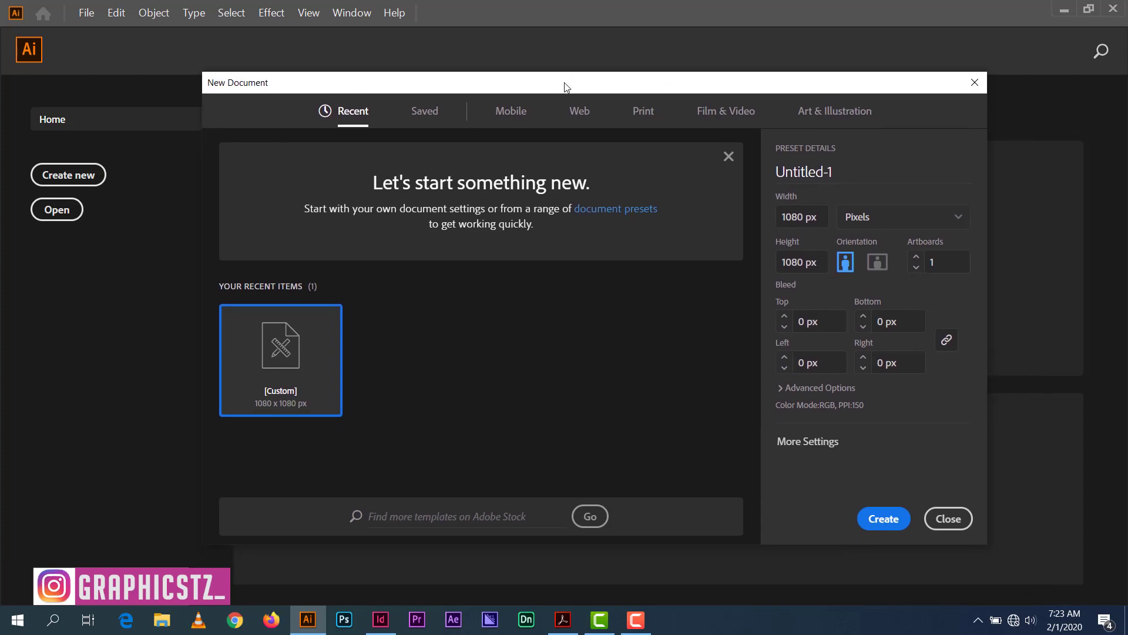
pyautogui.click(646, 117)
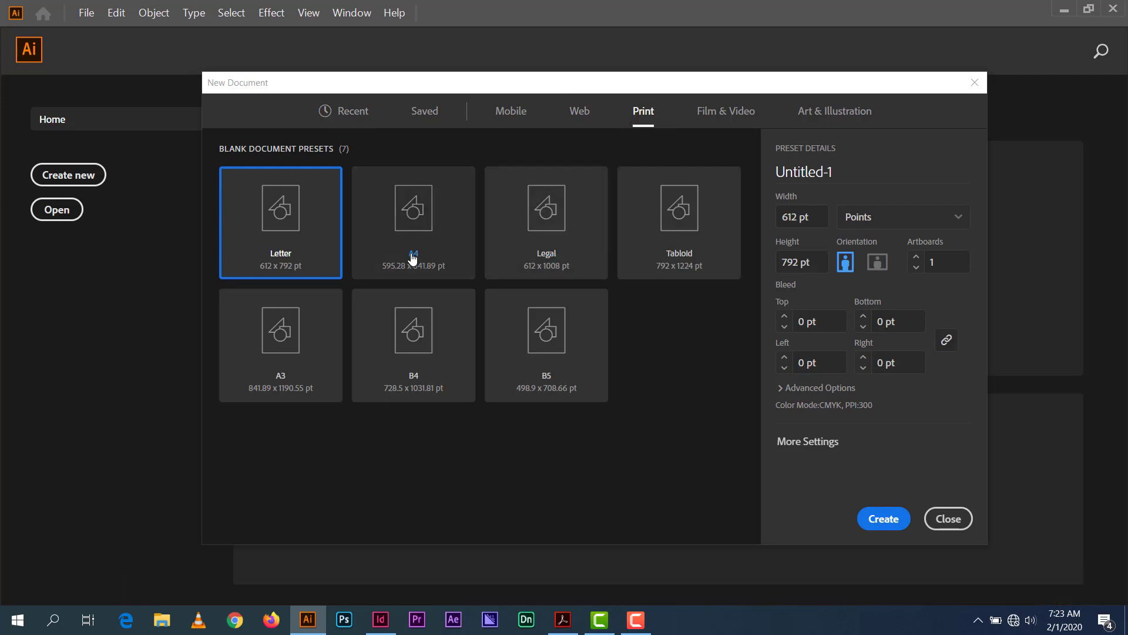
pyautogui.click(899, 217)
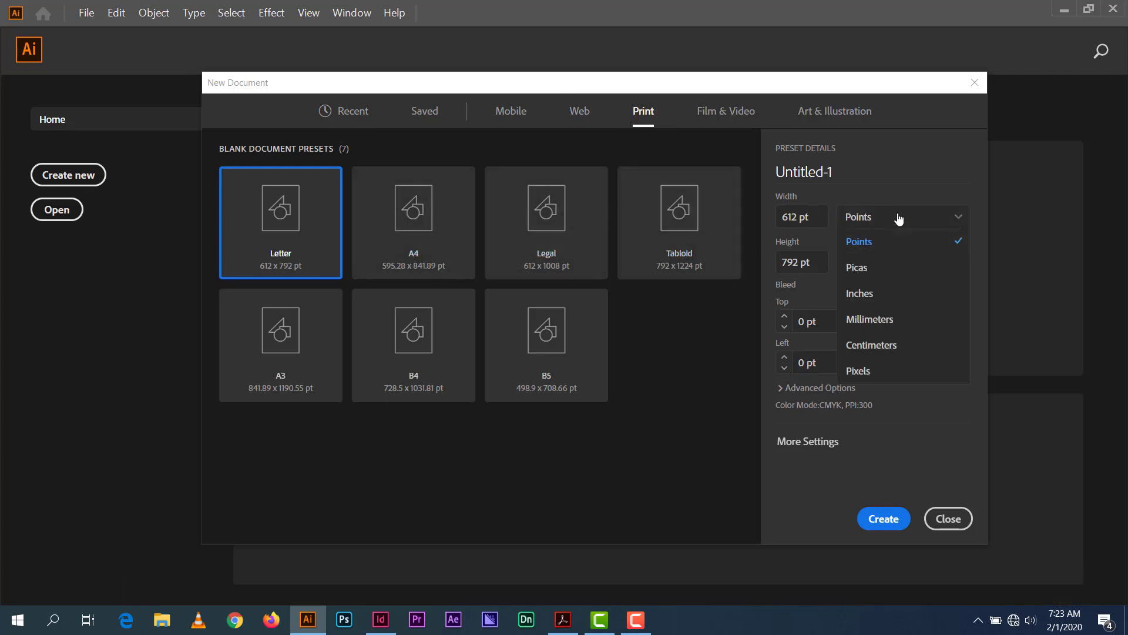
pyautogui.click(869, 345)
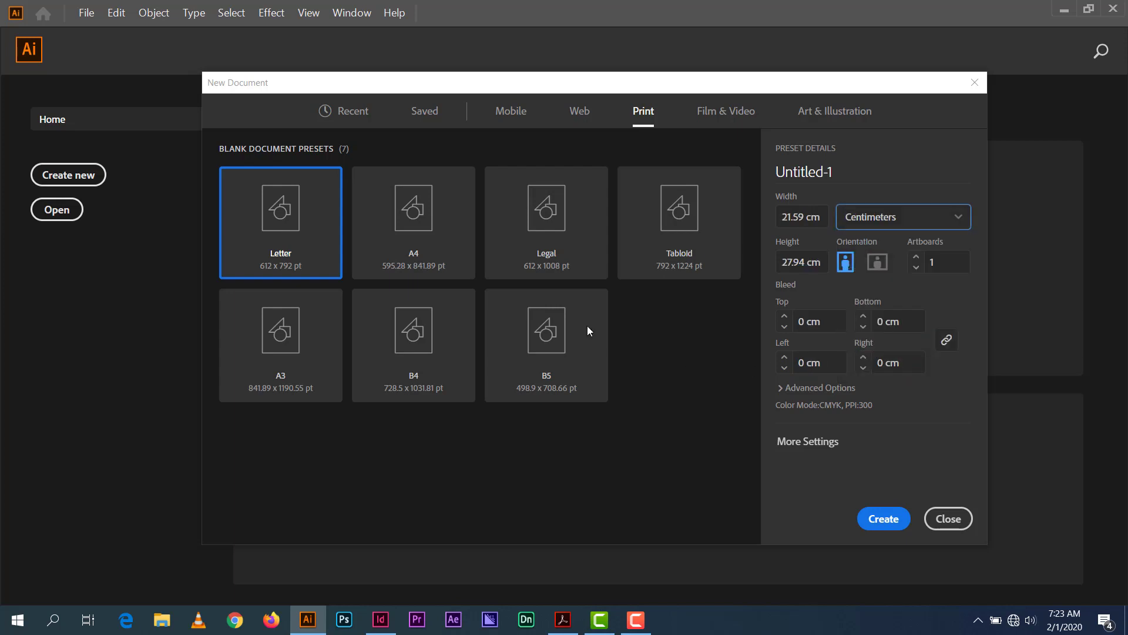
pyautogui.click(420, 224)
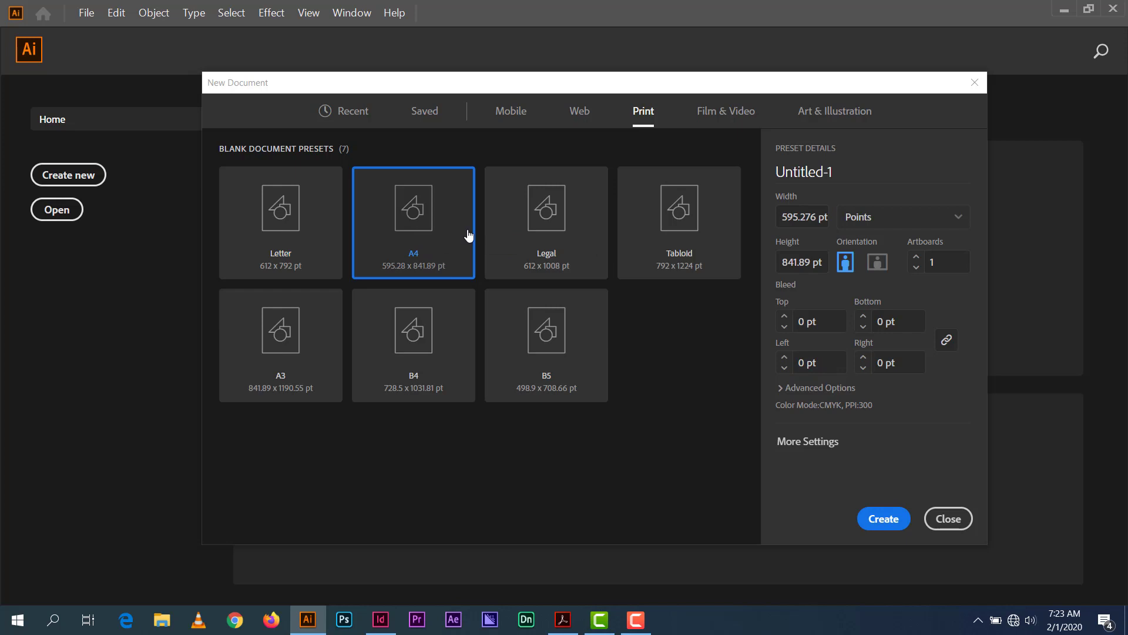
pyautogui.click(876, 221)
pyautogui.click(869, 344)
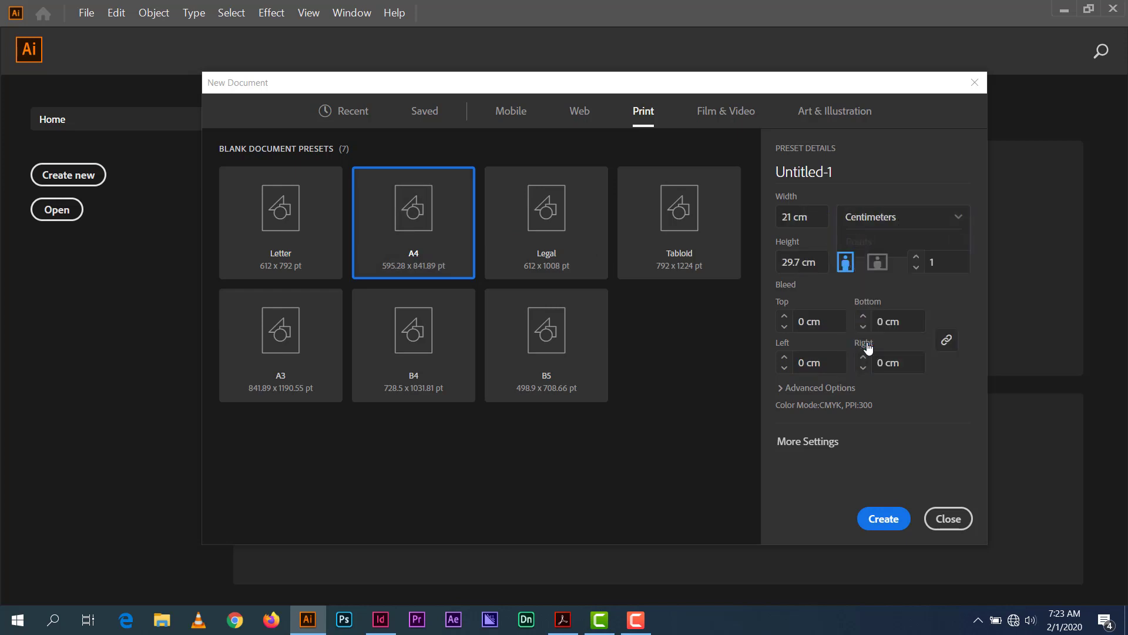
pyautogui.hotkey('shift', 'Tab')
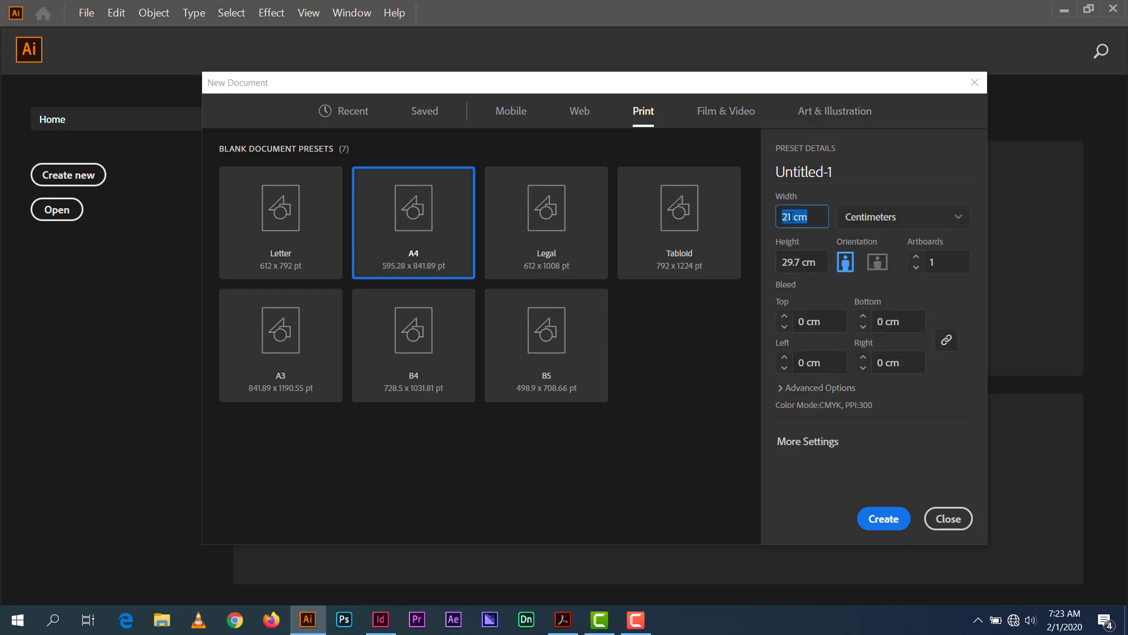
pyautogui.click(791, 220)
# Halve the page to 10.5 × 14.85 cm by entering 21/2 for width and 29.7/2 for height.
pyautogui.press('BackSpace')
pyautogui.write(',')
pyautogui.press('BackSpace')
pyautogui.write(',')
pyautogui.press('BackSpace')
pyautogui.write('/2')
pyautogui.click(797, 264)
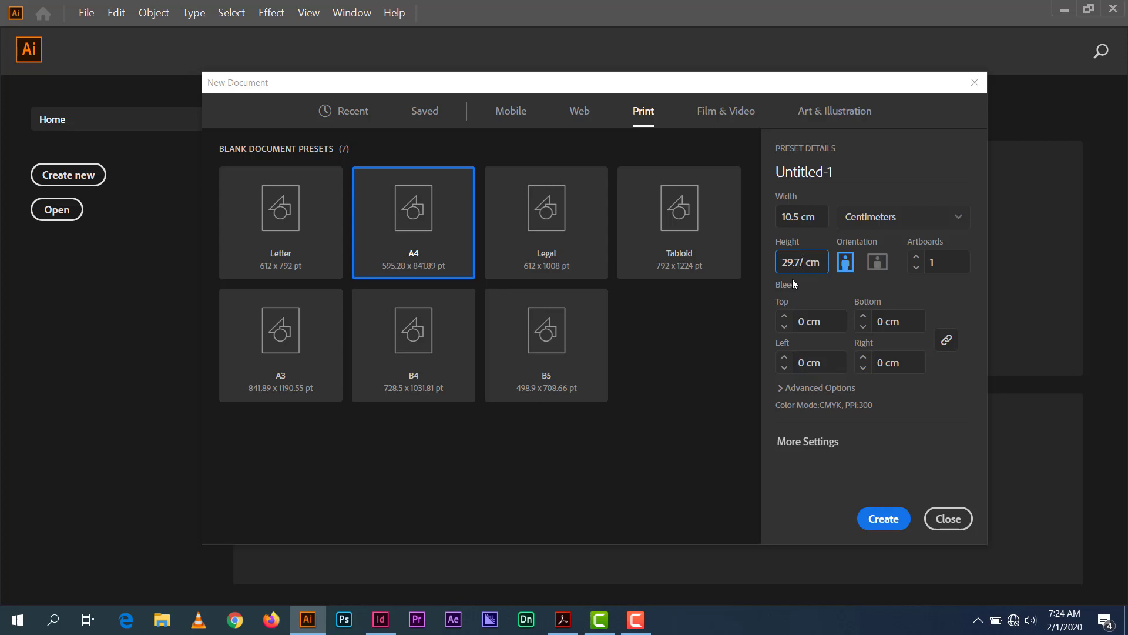
pyautogui.click(800, 219)
pyautogui.click(797, 263)
pyautogui.click(799, 262)
pyautogui.write('/2')
pyautogui.click(804, 218)
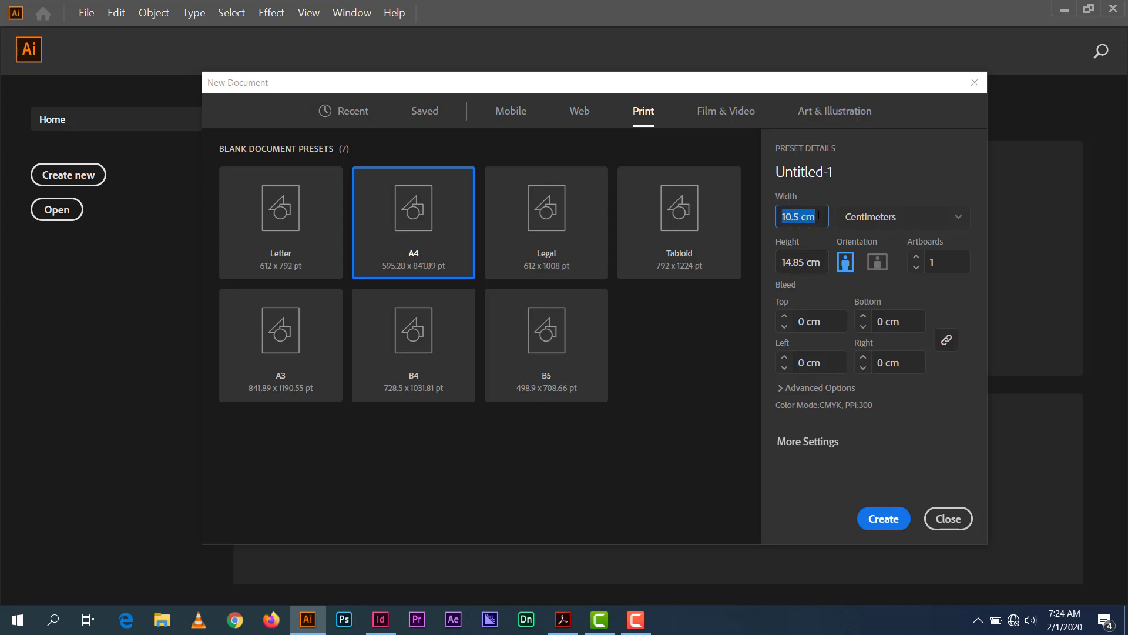
pyautogui.click(820, 216)
# Set the artboard count to 6 and expand Advanced Options to use CMYK colour.
pyautogui.click(926, 267)
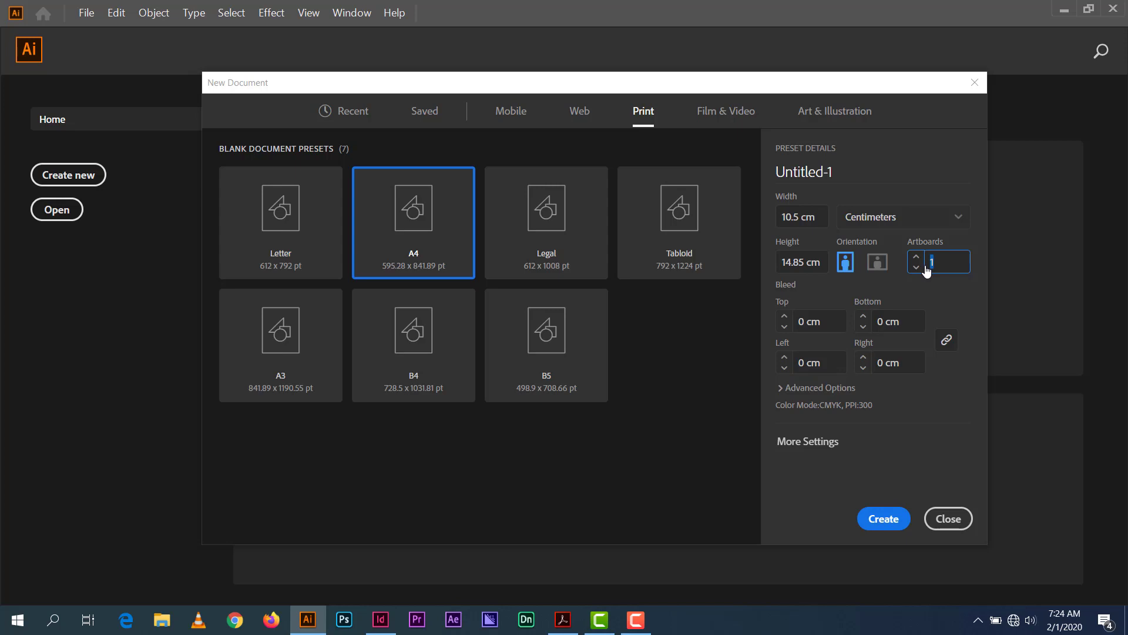
pyautogui.write('6')
pyautogui.click(781, 389)
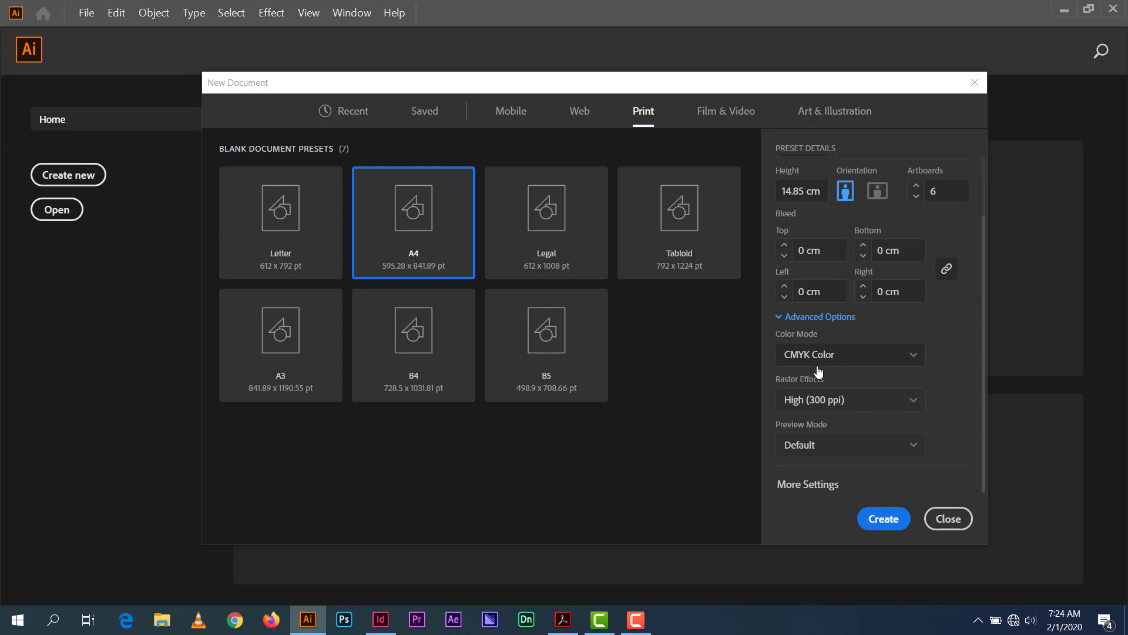
pyautogui.scroll(2, 820, 379)
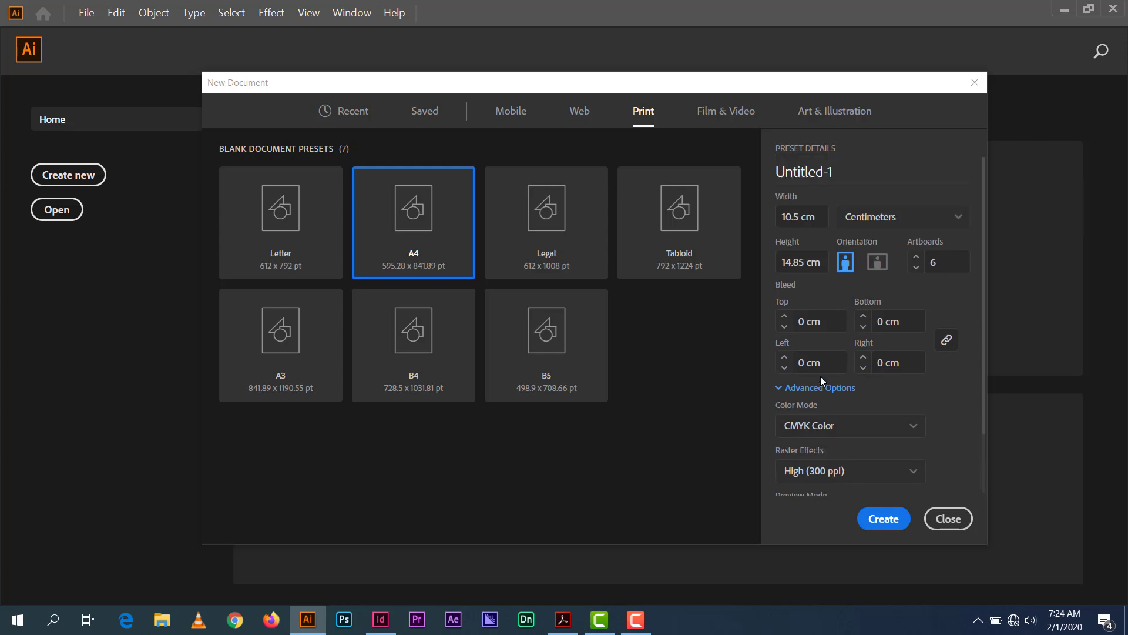
# Create the document and pan the view to show the six blank artboards.
pyautogui.click(884, 518)
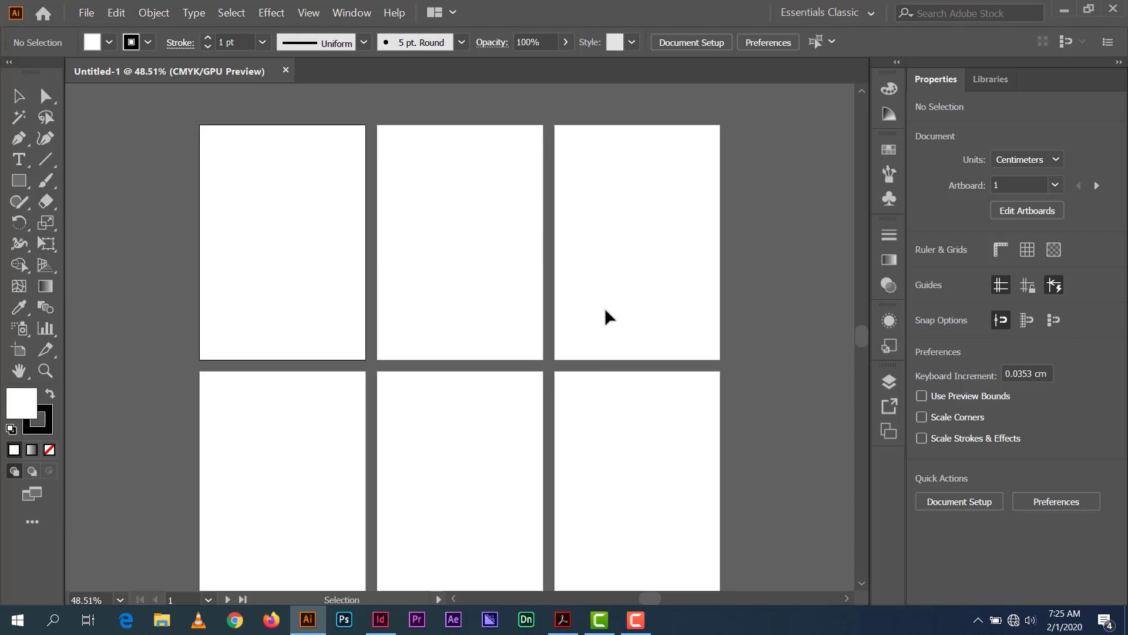
pyautogui.scroll(3, 604, 308)
pyautogui.scroll(-1, 605, 310)
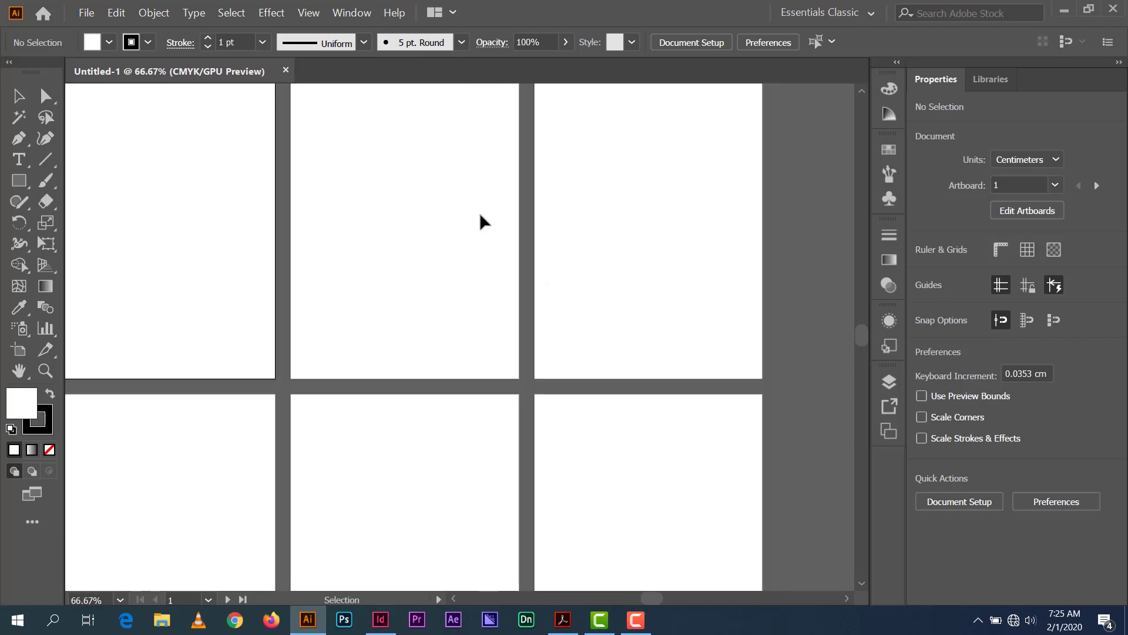
pyautogui.moveTo(481, 222); pyautogui.dragTo(536, 261)
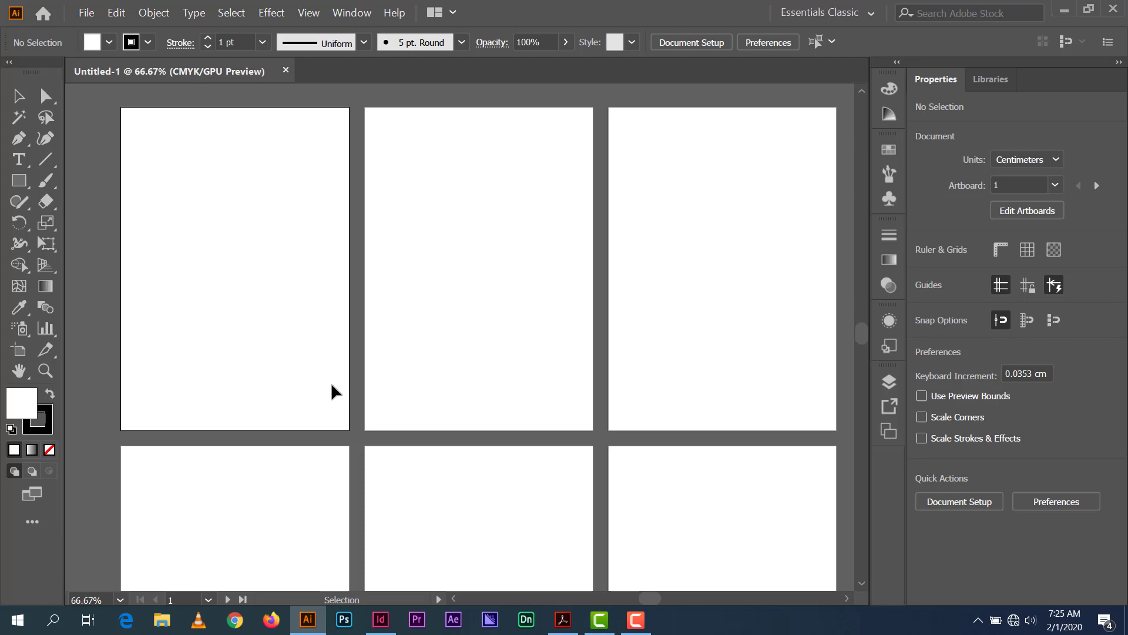
# Set the stroke to None and the fill to CMYK Green, then pick the Rectangle tool.
pyautogui.click(49, 424)
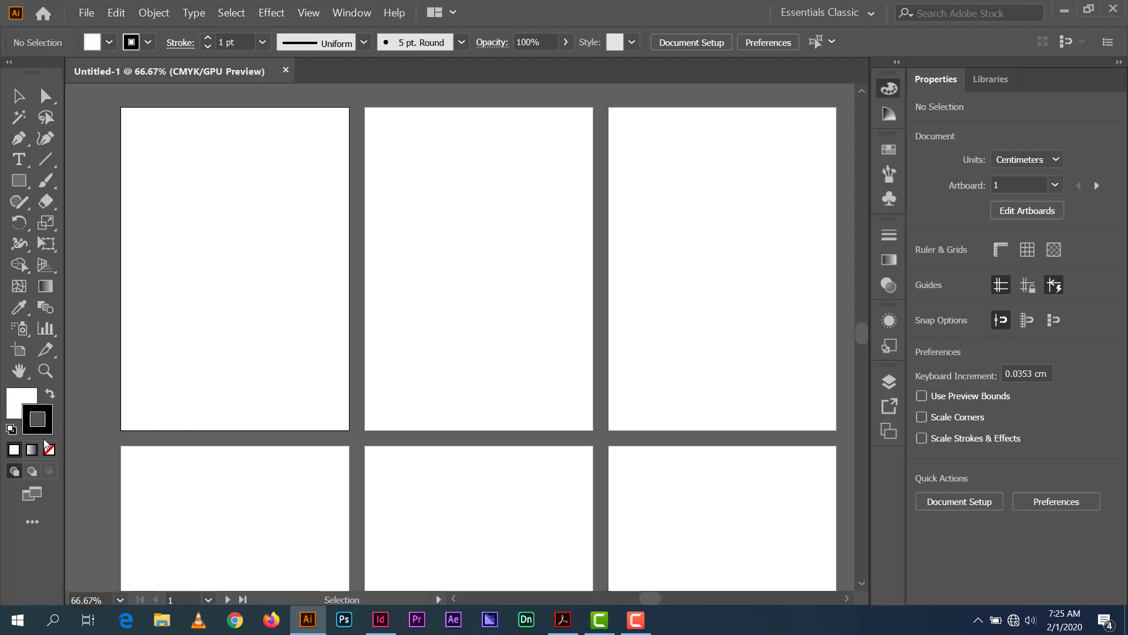
pyautogui.click(49, 450)
pyautogui.click(16, 405)
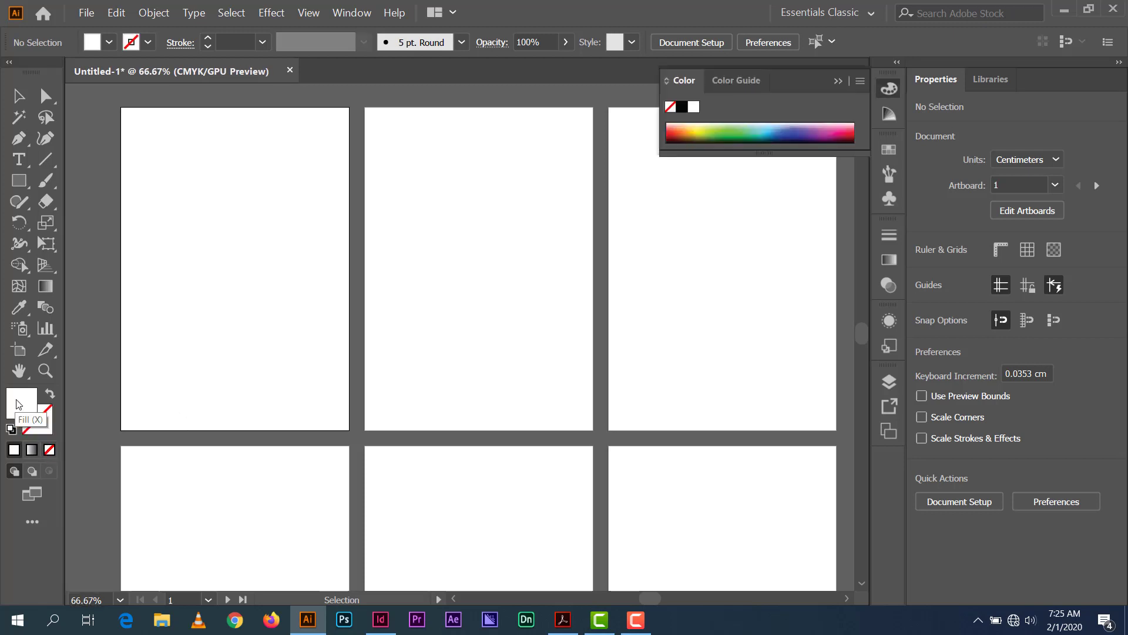
pyautogui.click(111, 44)
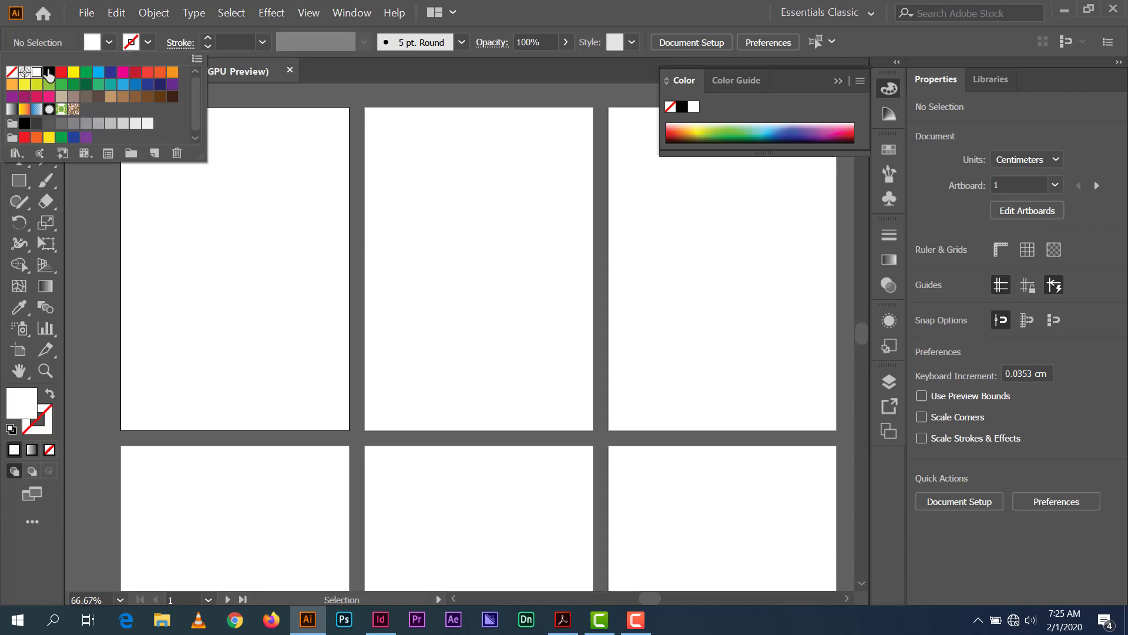
pyautogui.click(85, 74)
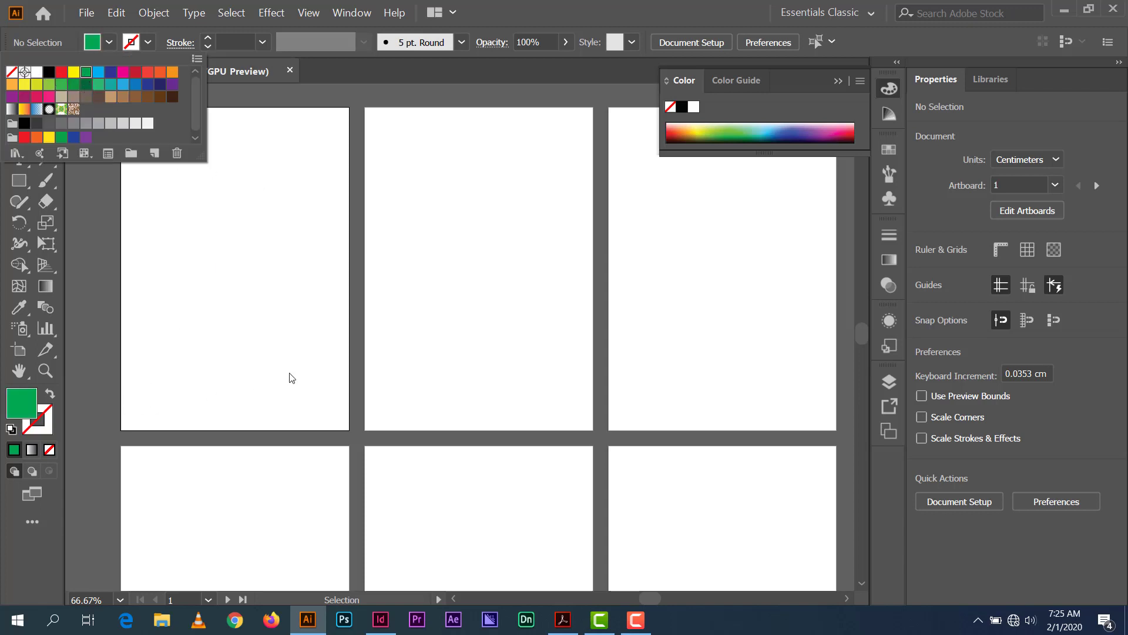
pyautogui.click(17, 403)
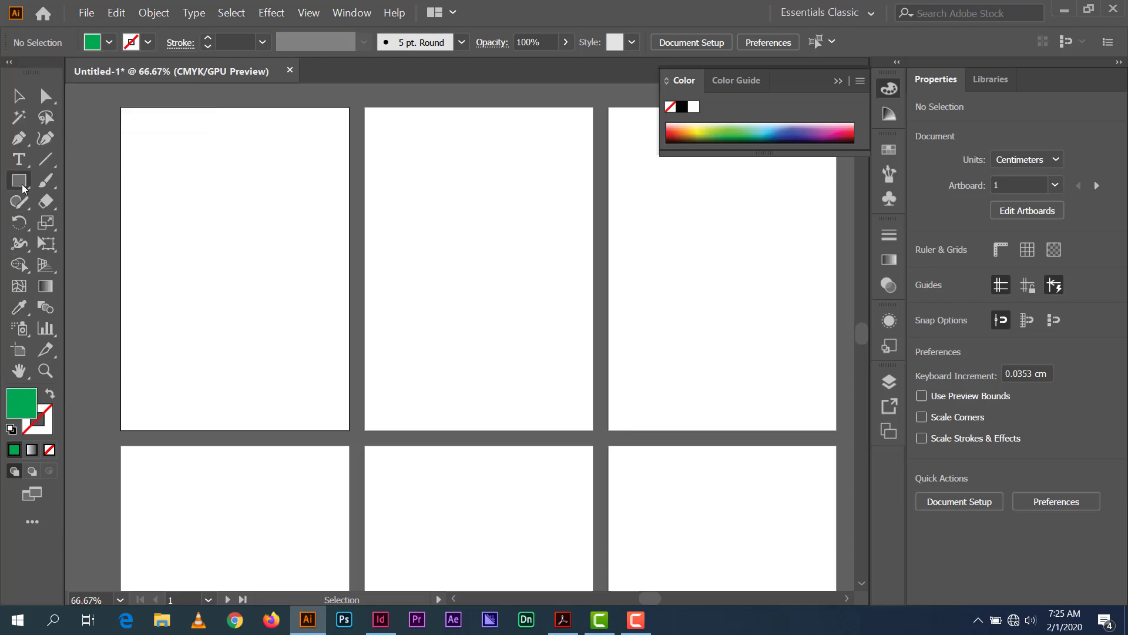
pyautogui.scroll(2, 285, 290)
pyautogui.scroll(-2, 285, 290)
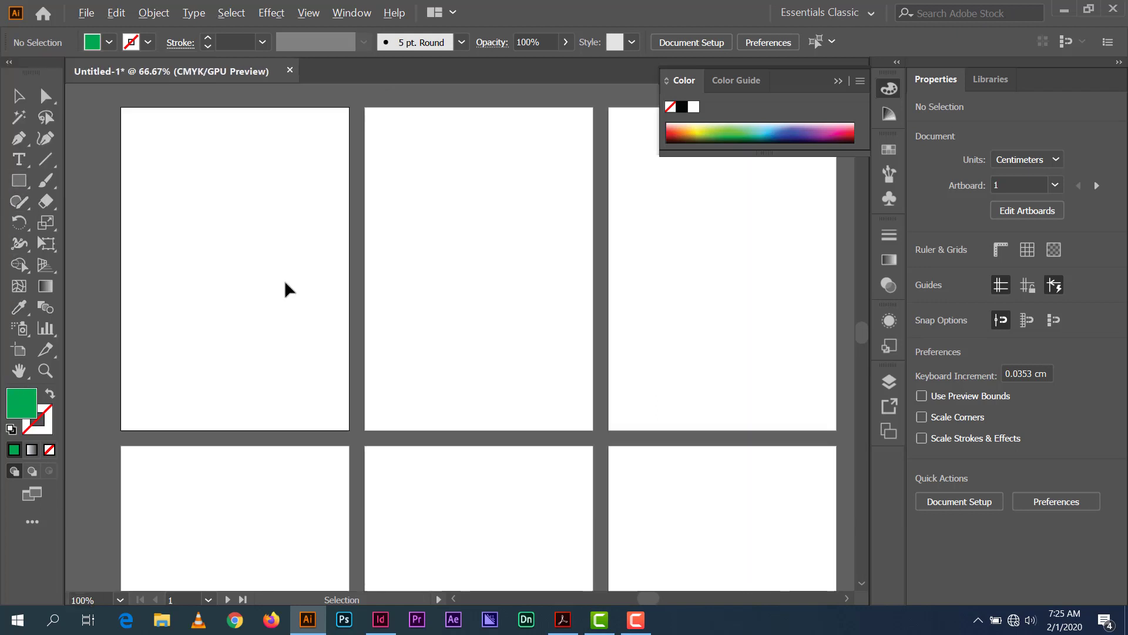
pyautogui.moveTo(284, 293); pyautogui.dragTo(365, 231)
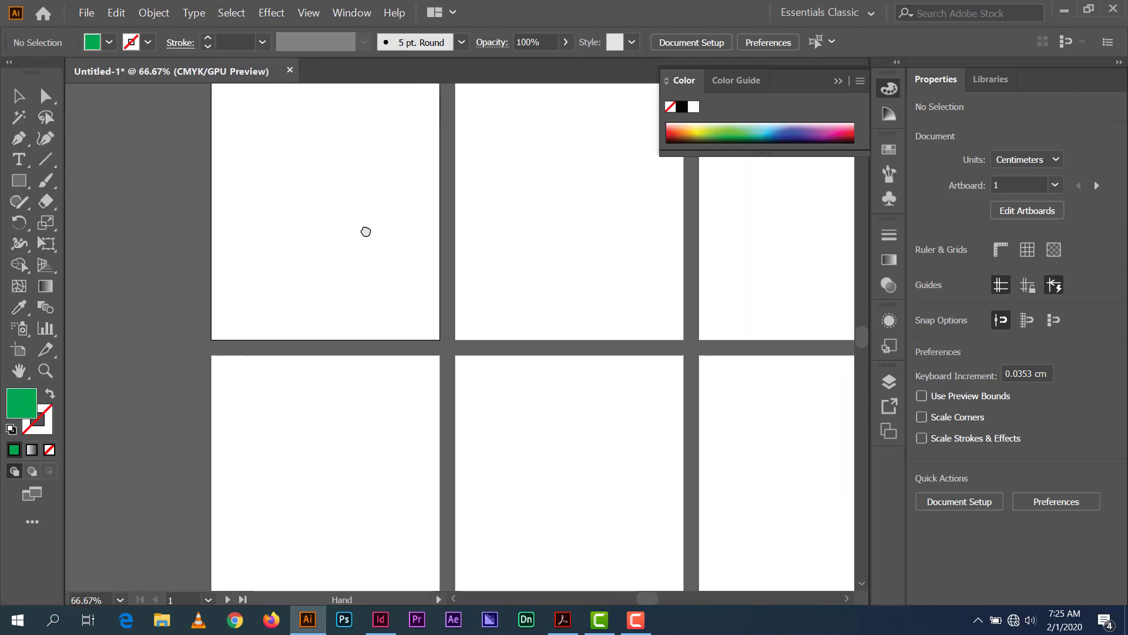
pyautogui.scroll(1, 345, 258)
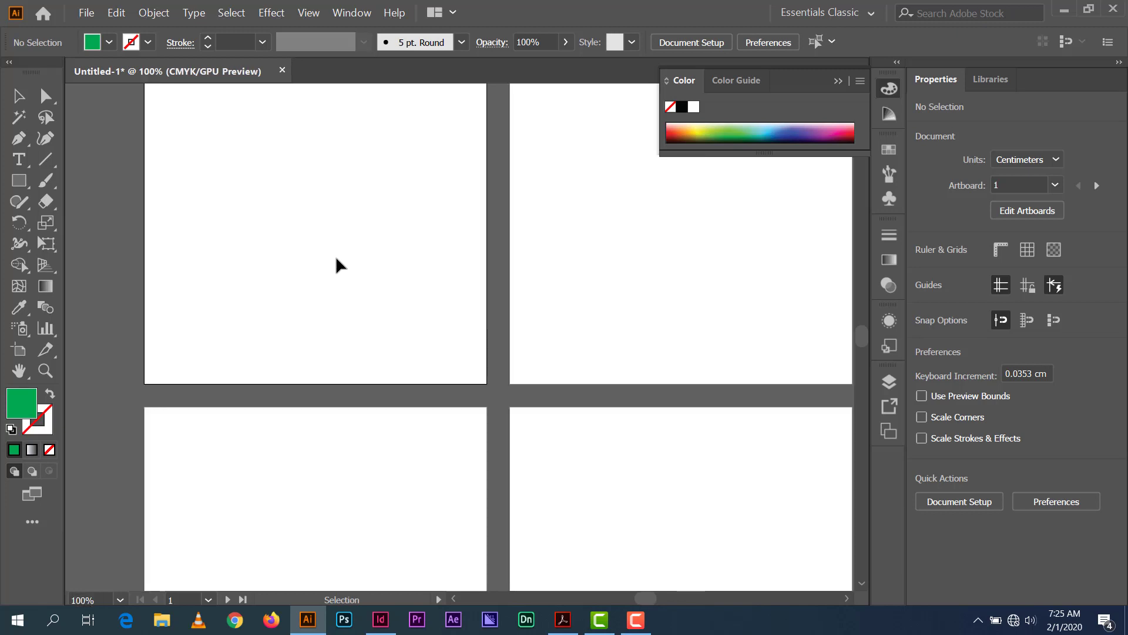
pyautogui.click(19, 181)
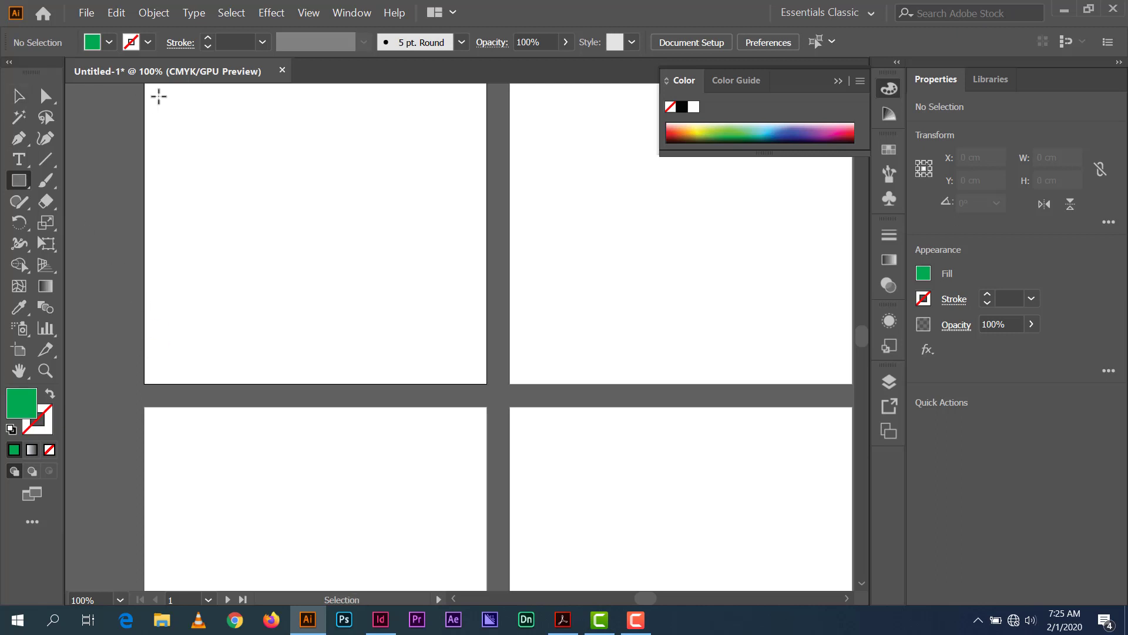
# Show the rulers and place a horizontal guide near the first artboard's bottom edge.
pyautogui.hotkey('ctrl', 'r')
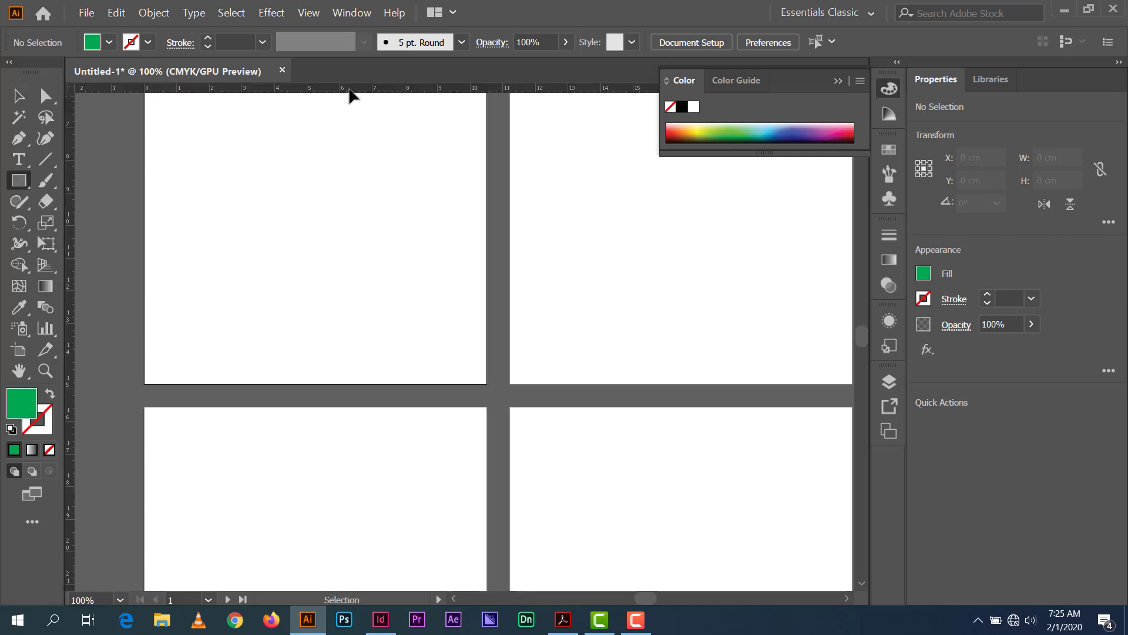
pyautogui.moveTo(351, 90); pyautogui.dragTo(335, 224)
pyautogui.moveTo(331, 264); pyautogui.dragTo(338, 369)
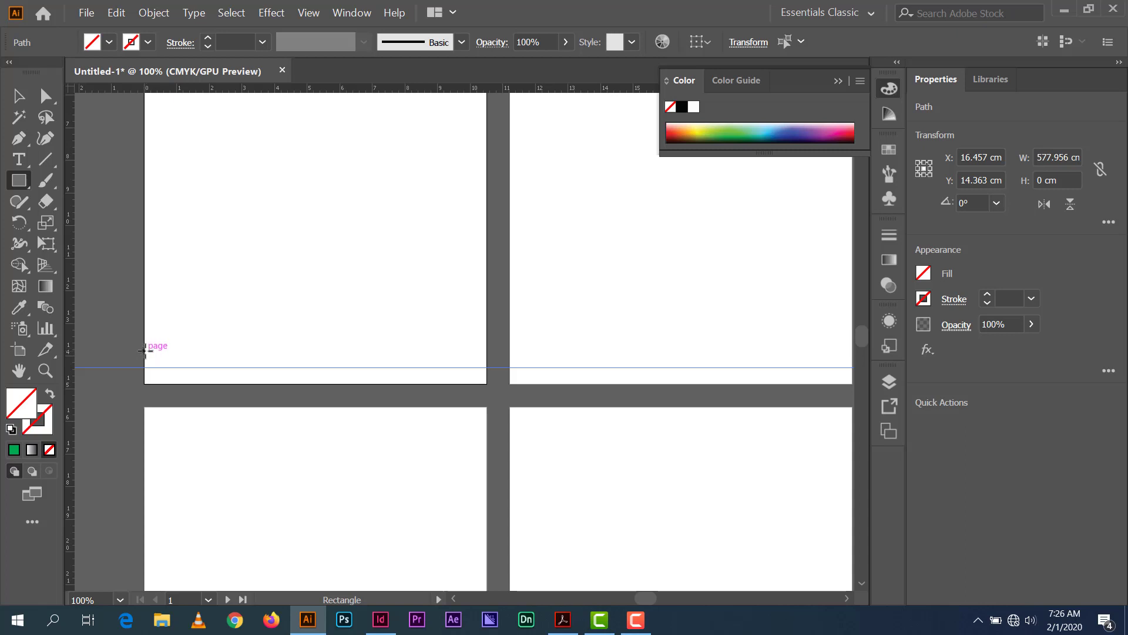
# Draw a thin footer rectangle along the guide and fill it with green.
pyautogui.moveTo(147, 352); pyautogui.dragTo(265, 367)
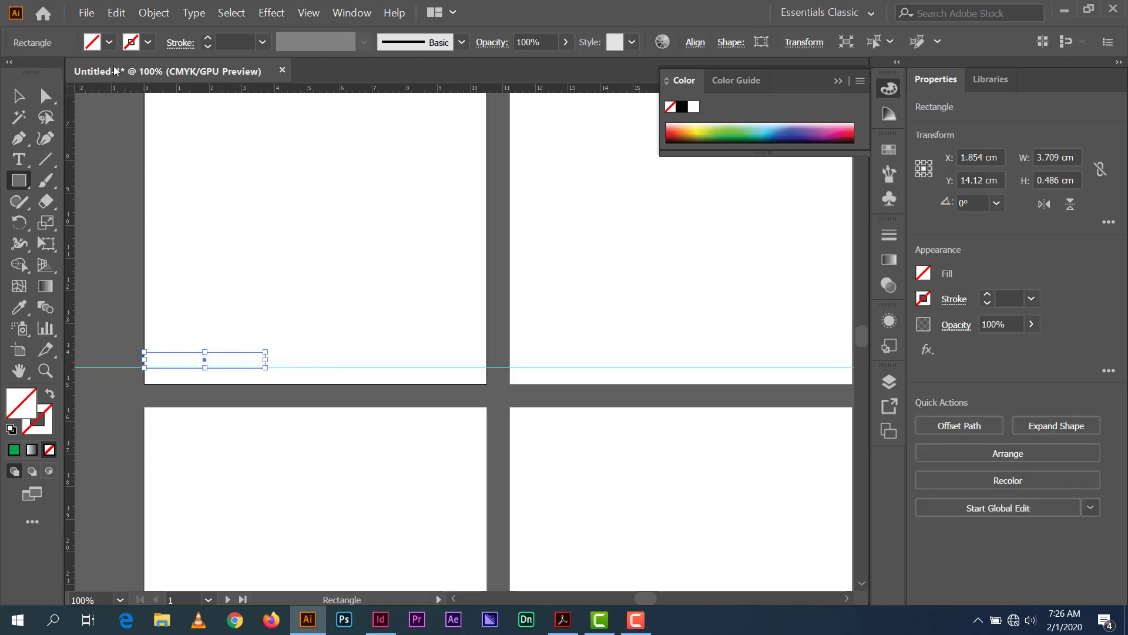
pyautogui.click(108, 42)
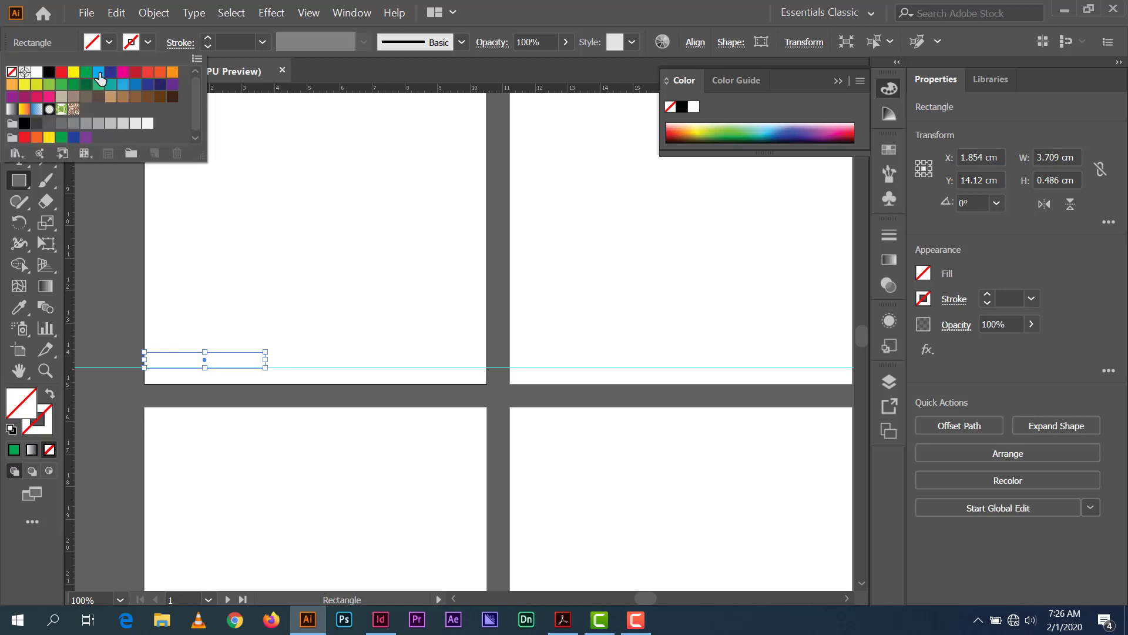
pyautogui.click(62, 85)
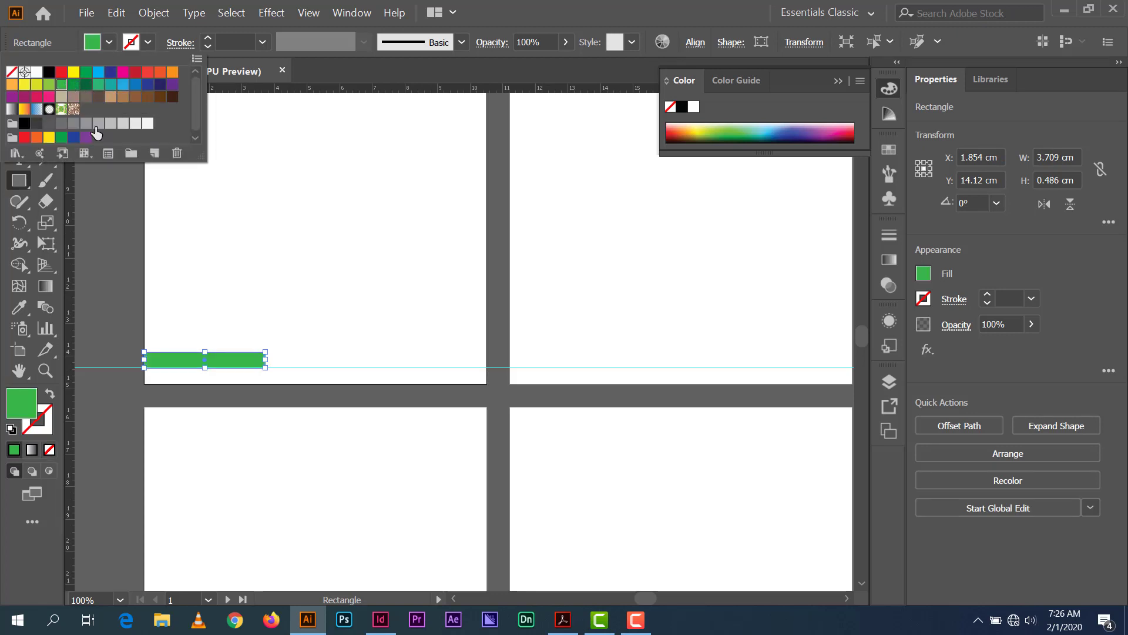
pyautogui.click(235, 358)
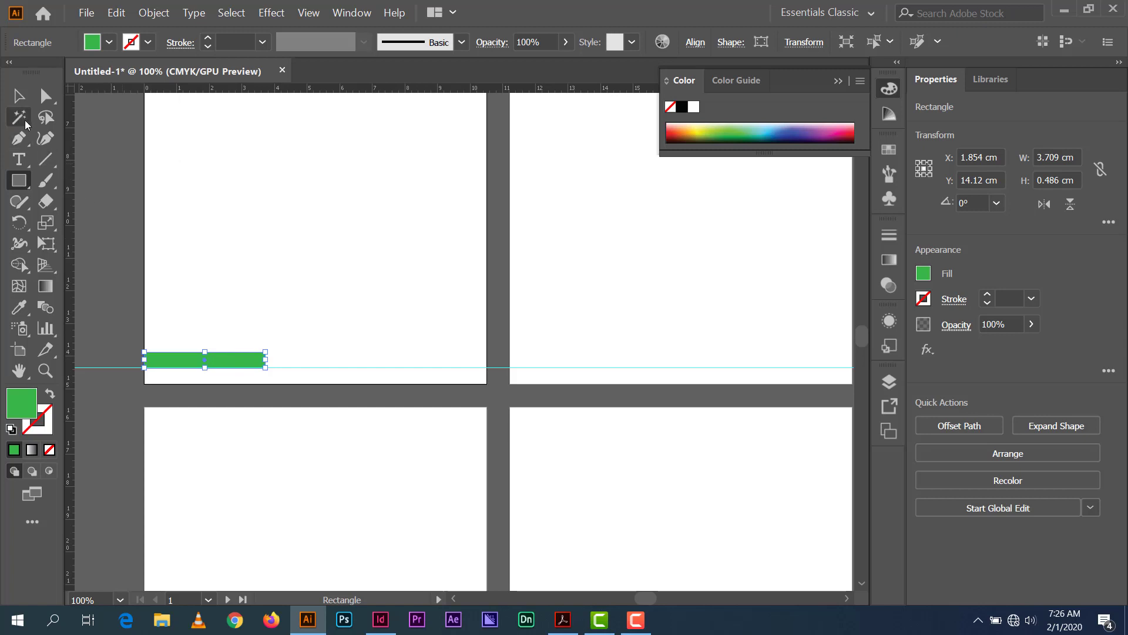
# Add the text 'Page 1' above the green footer bar.
pyautogui.click(19, 98)
pyautogui.click(24, 166)
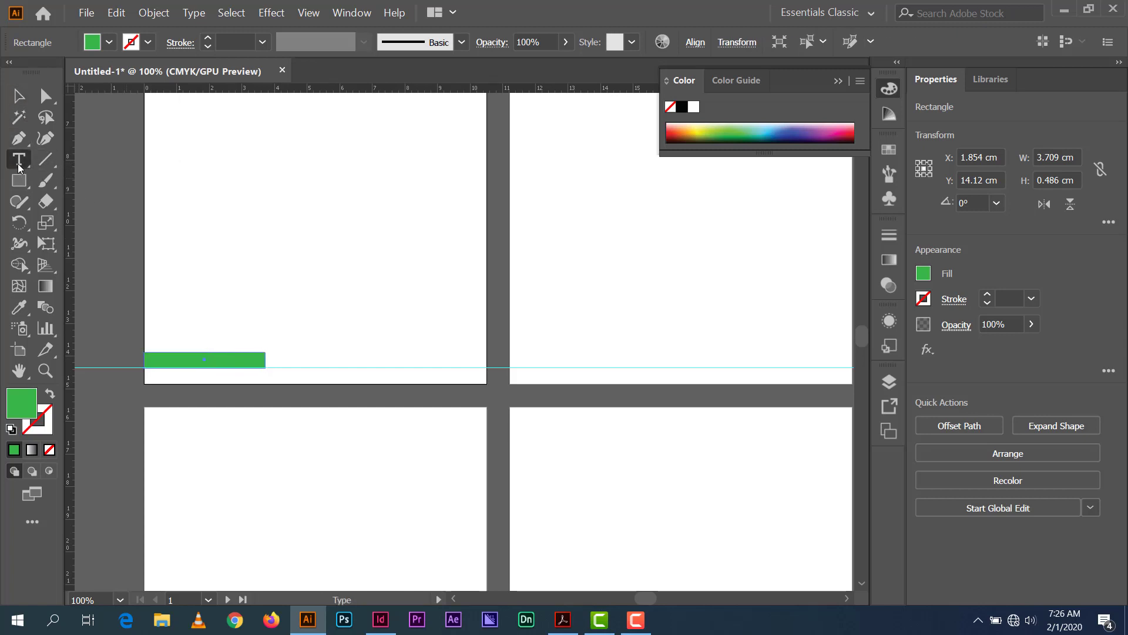
pyautogui.click(324, 324)
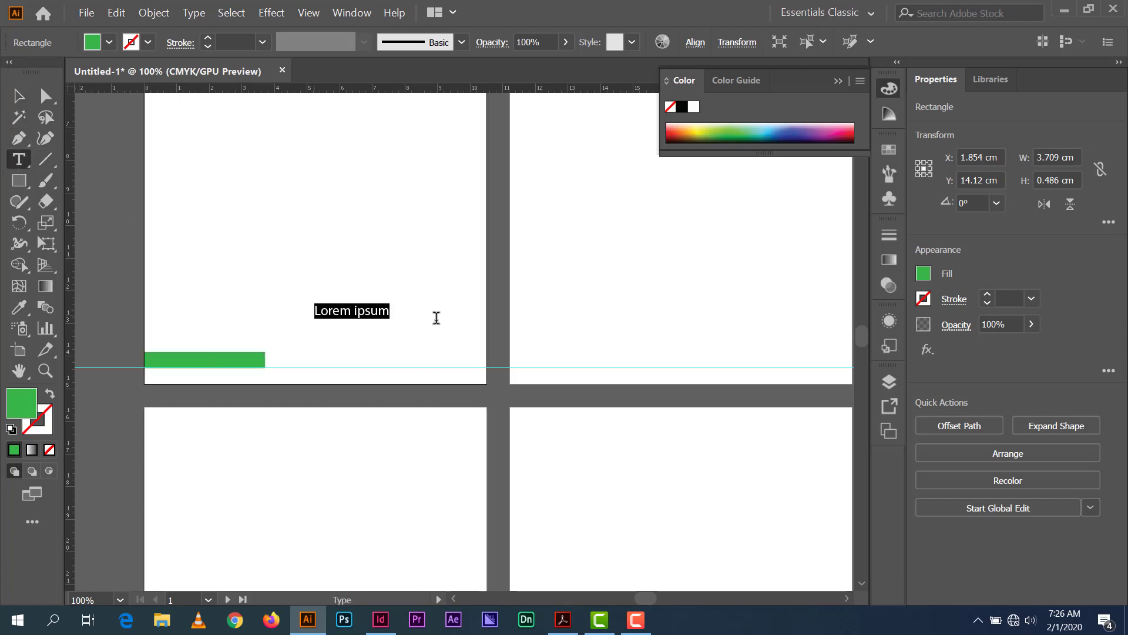
pyautogui.write('P')
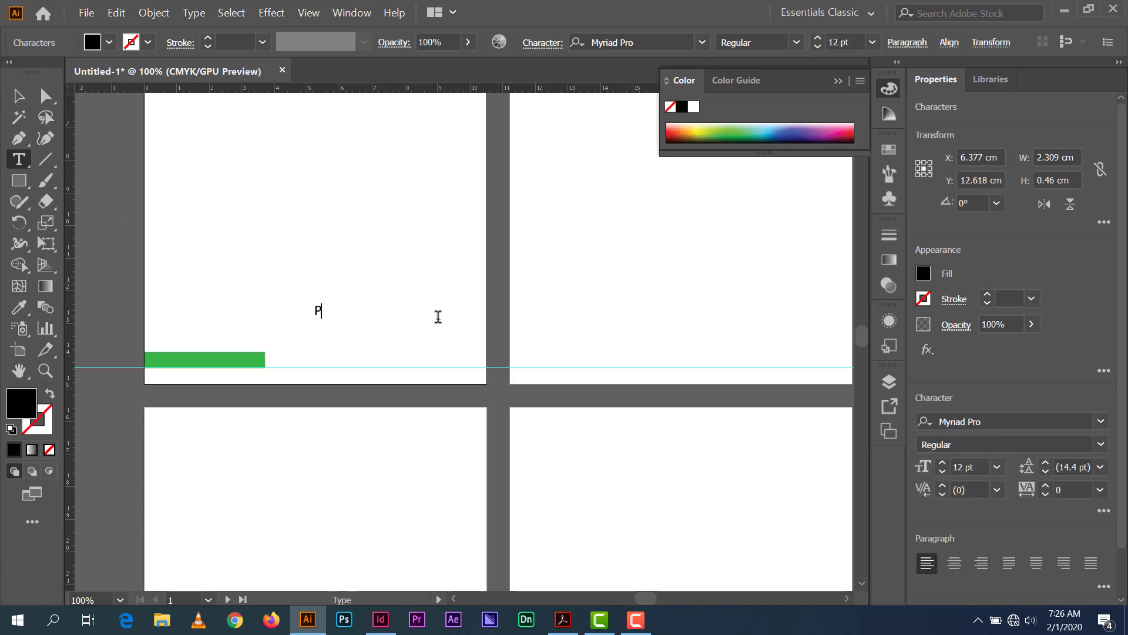
pyautogui.write('age')
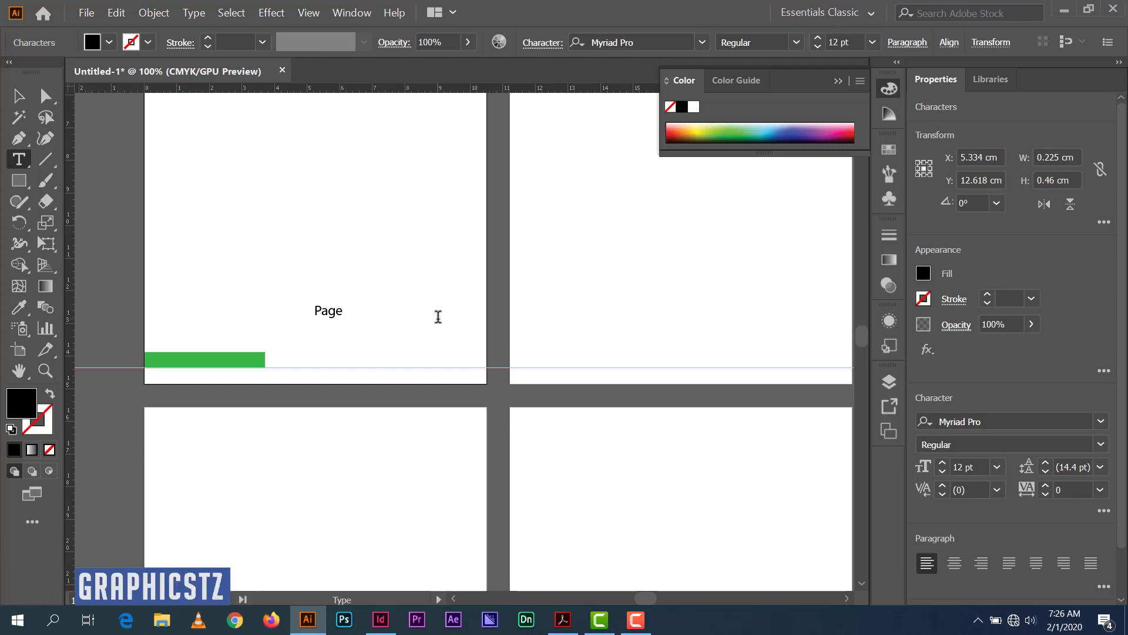
pyautogui.write('  1')
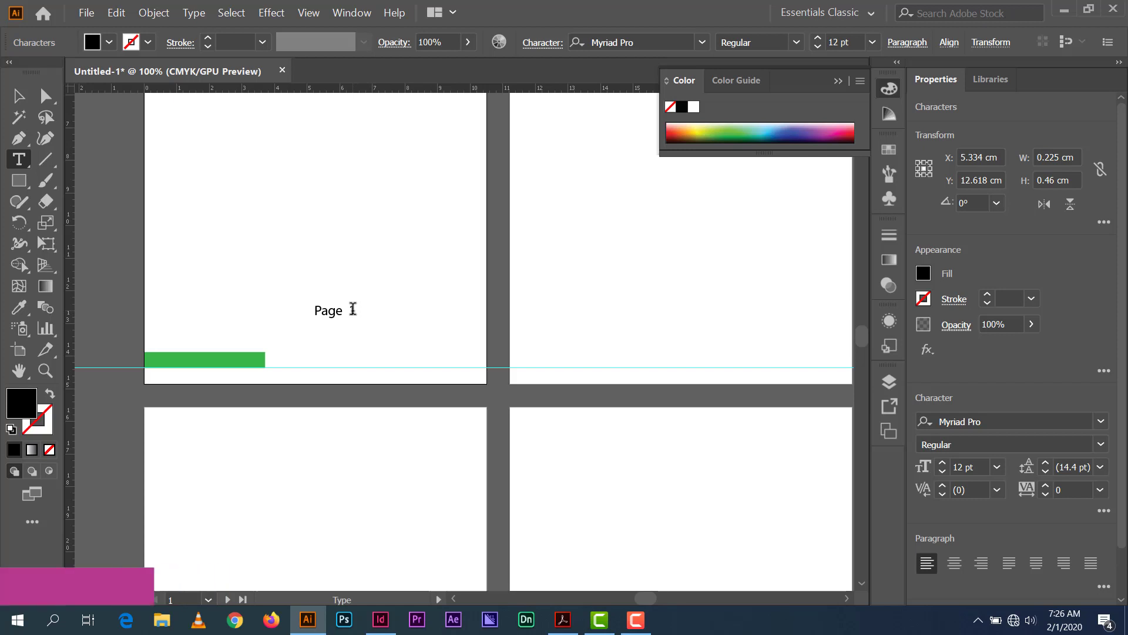
pyautogui.moveTo(355, 311); pyautogui.dragTo(298, 310)
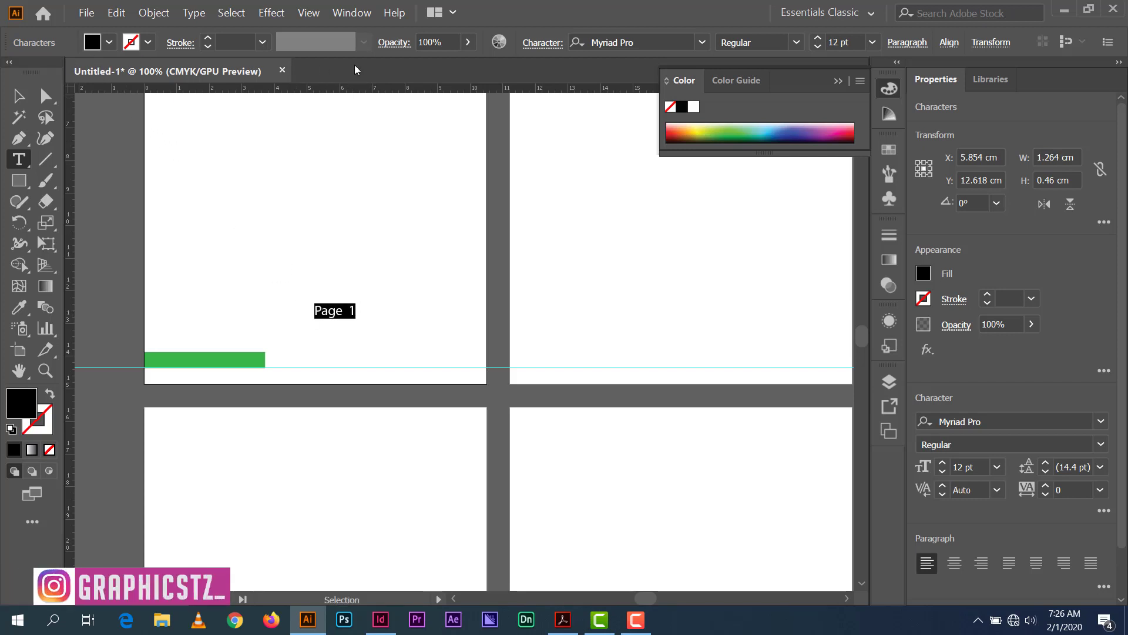
# Set 'Page 1' in Minion Variable Concept Semibold.
pyautogui.click(644, 41)
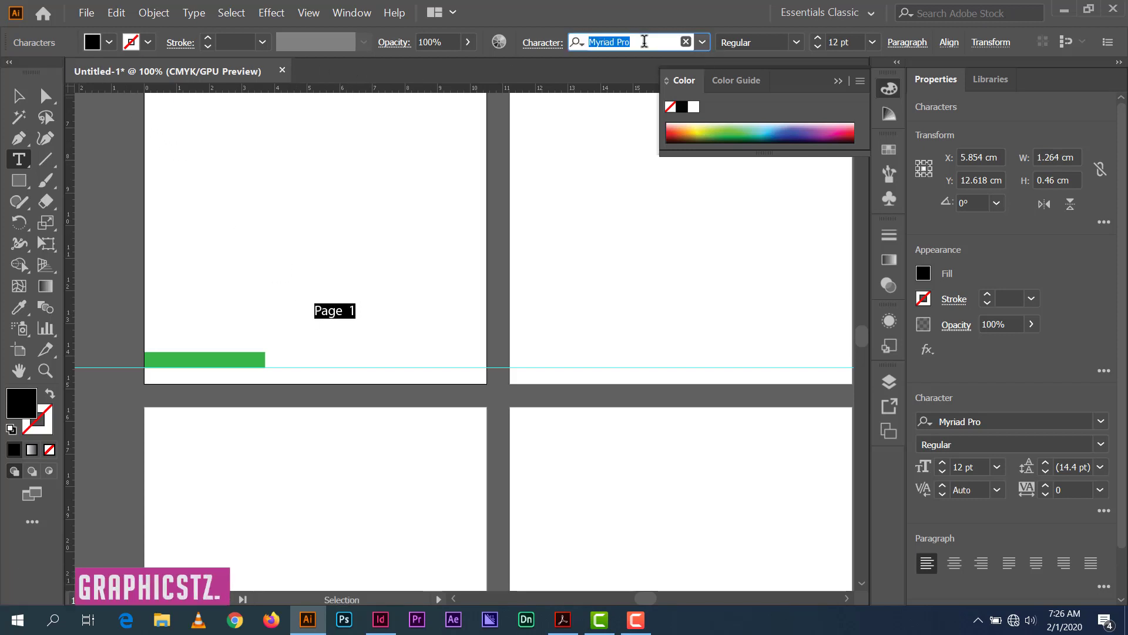
pyautogui.write('min')
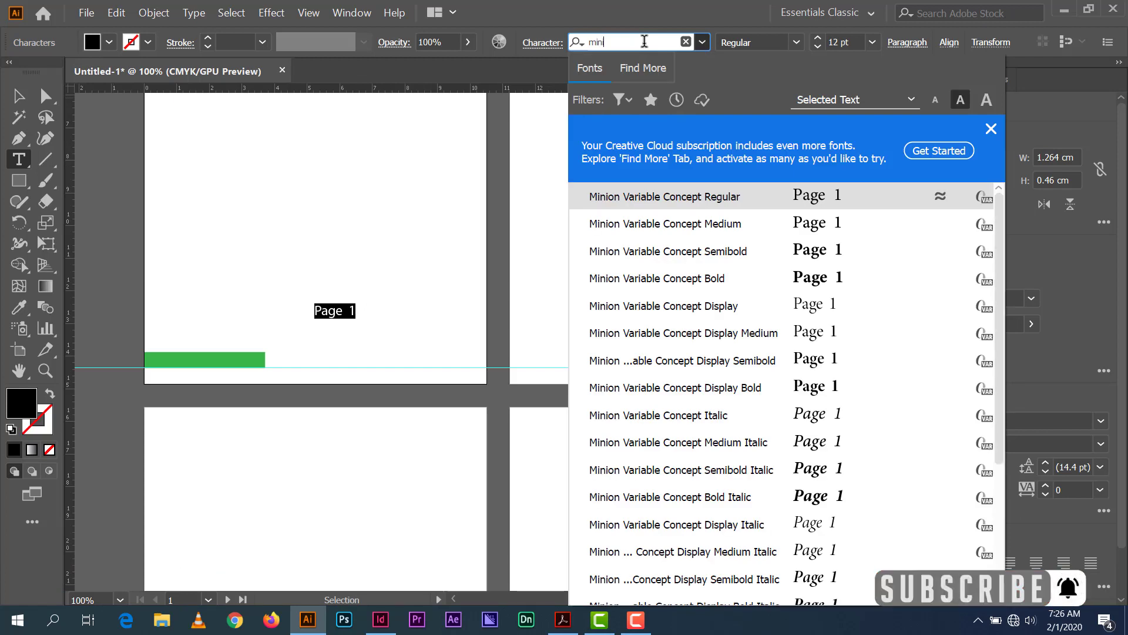
pyautogui.write('i')
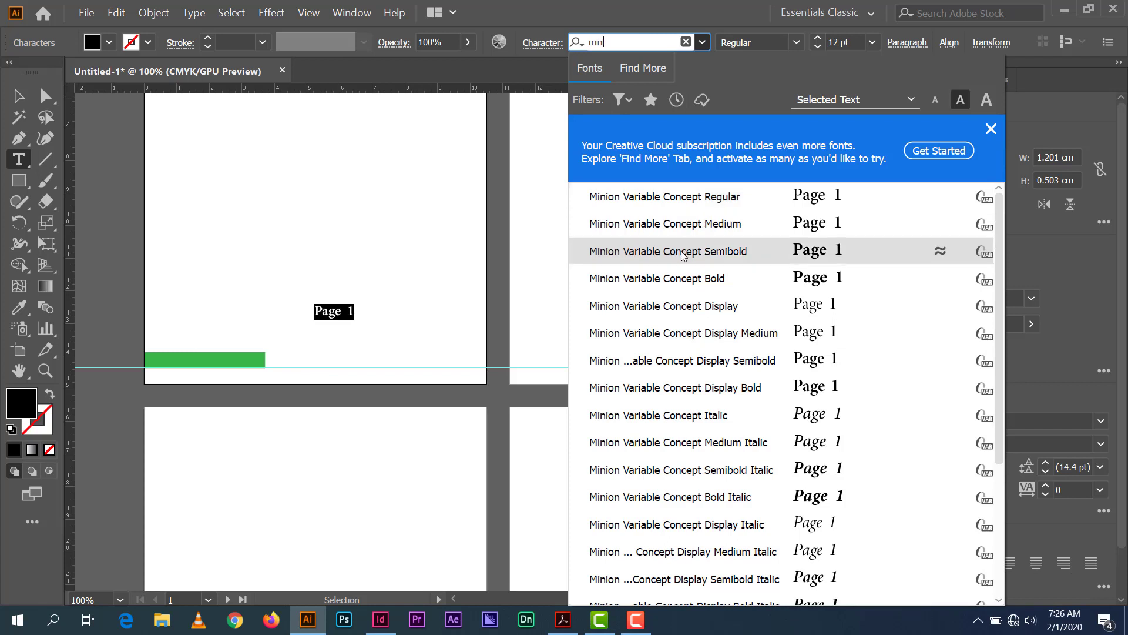
pyautogui.press('Escape')
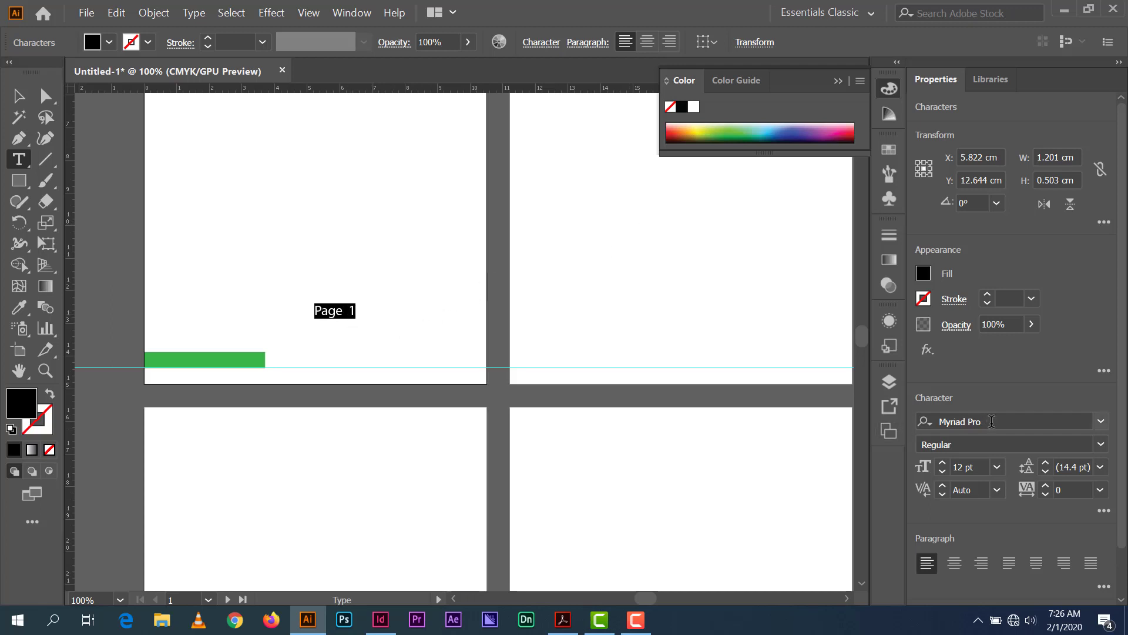
pyautogui.click(993, 423)
pyautogui.write('minion')
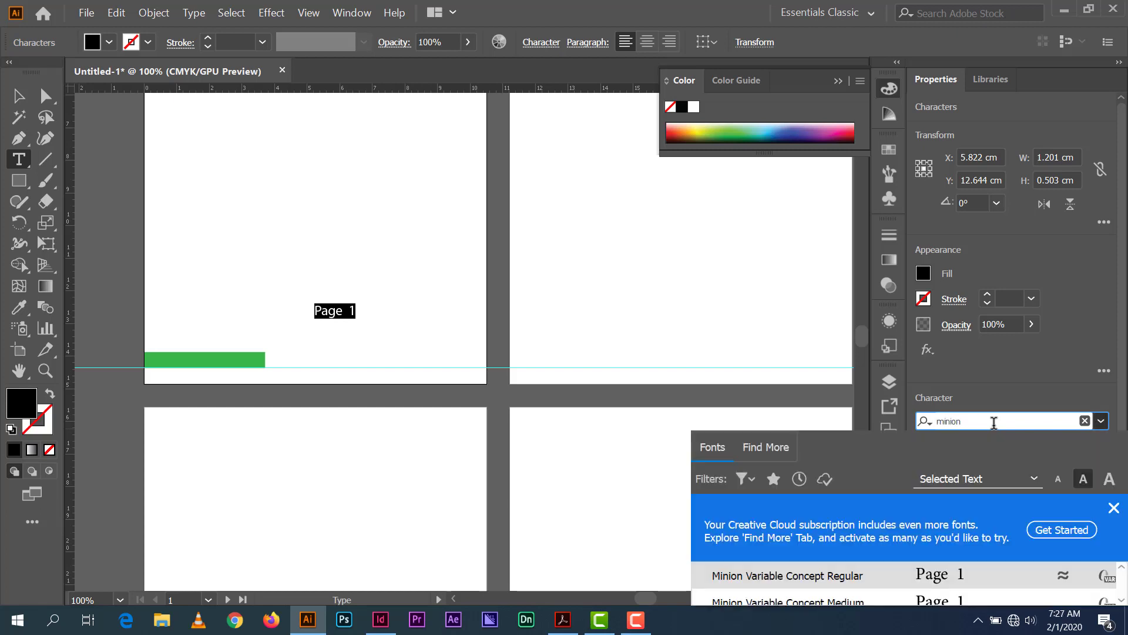
pyautogui.click(900, 575)
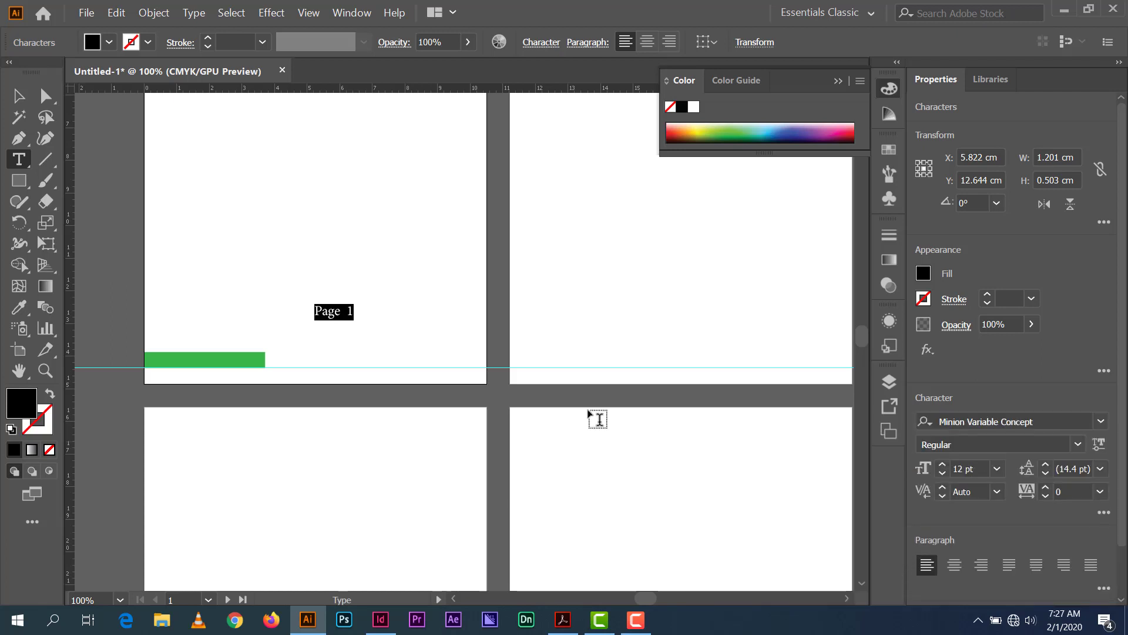
pyautogui.click(1078, 445)
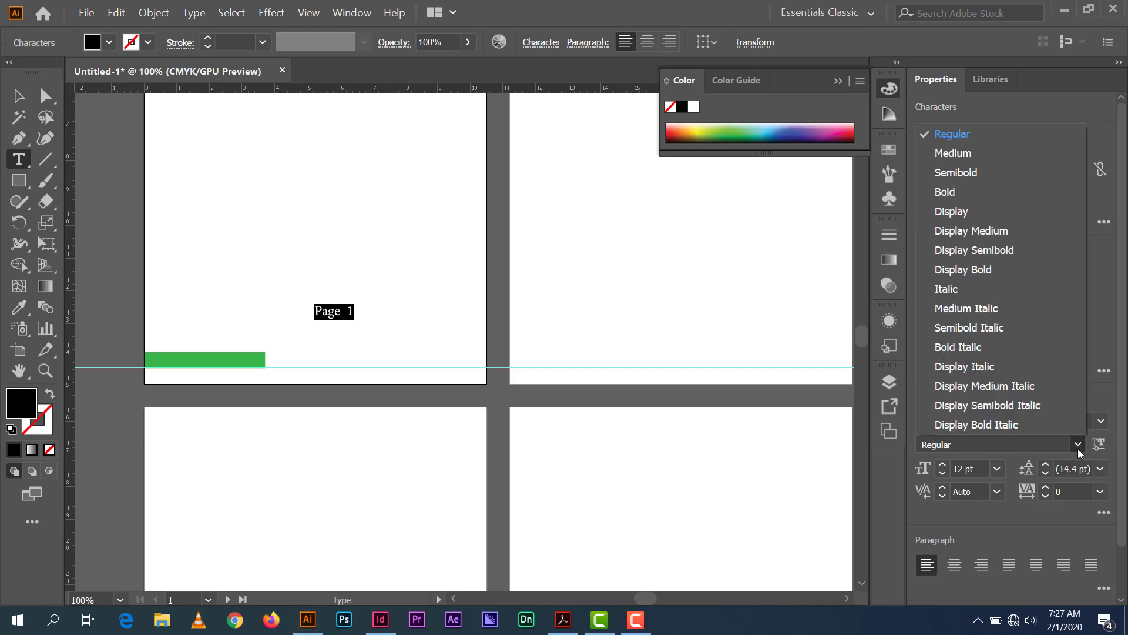
pyautogui.click(972, 173)
pyautogui.click(347, 312)
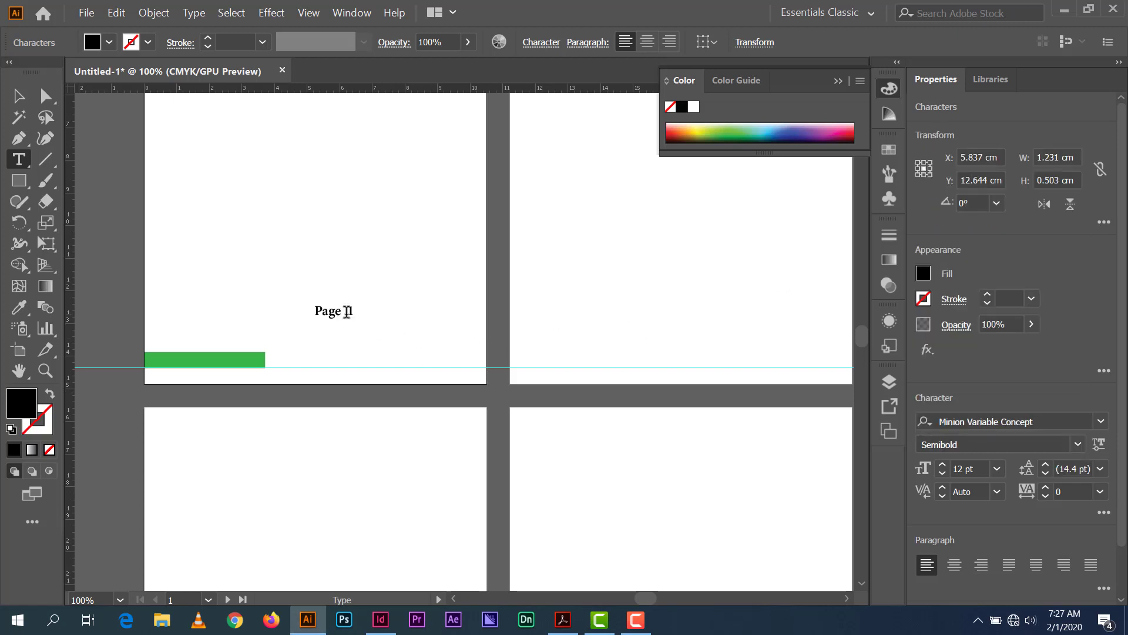
# Move 'Page 1' down beside the green bar and enlarge it to 14 pt.
pyautogui.click(12, 97)
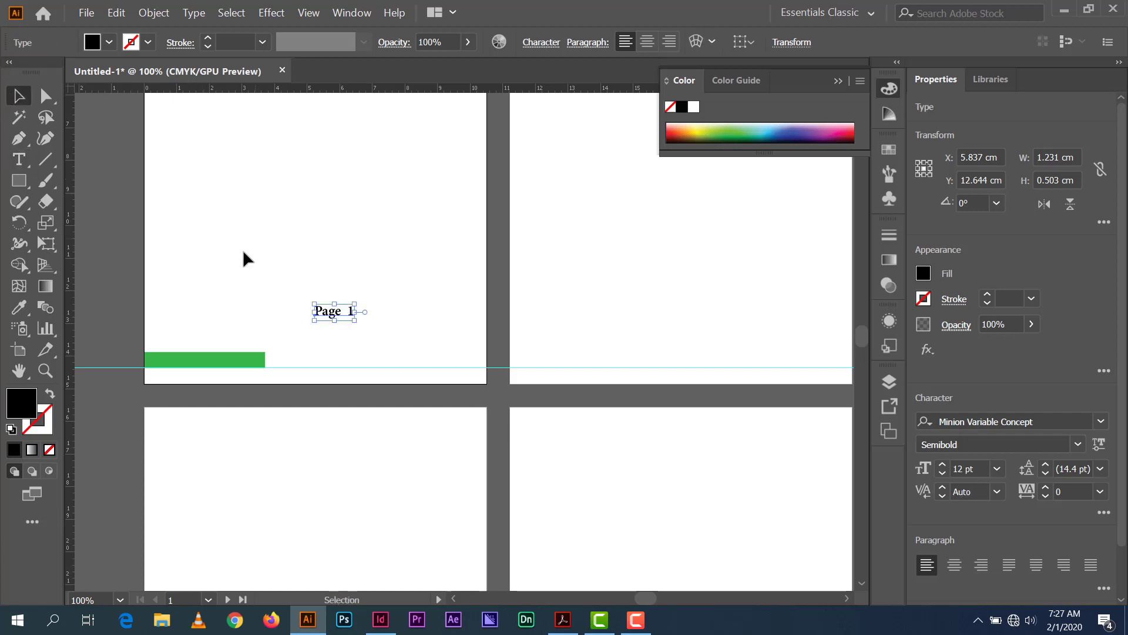
pyautogui.moveTo(319, 311); pyautogui.dragTo(308, 365)
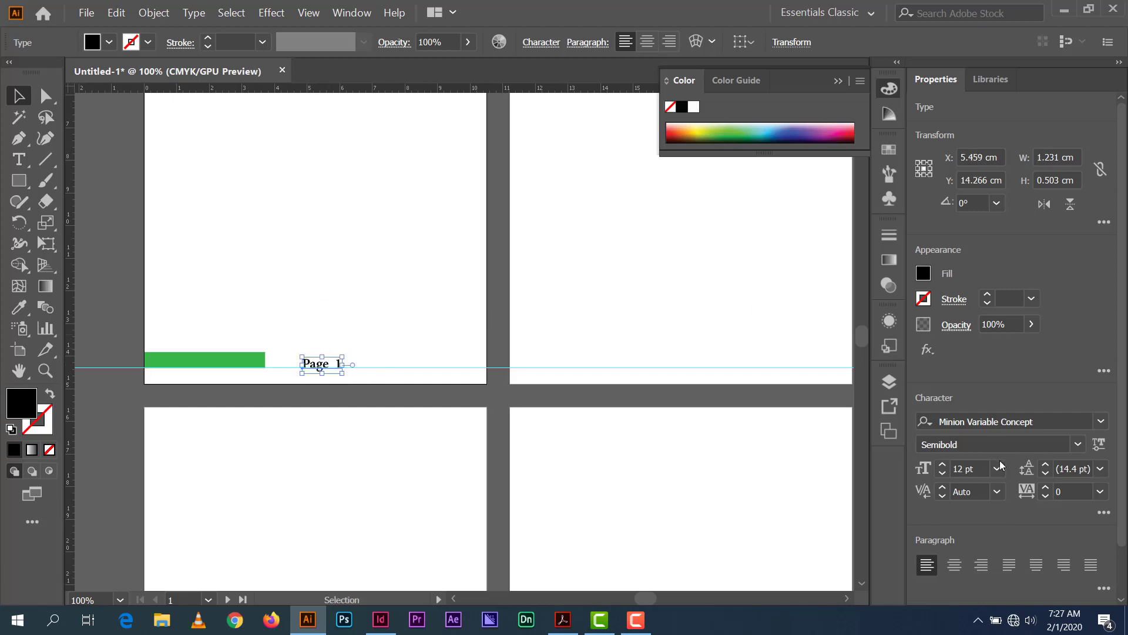
pyautogui.click(942, 465)
pyautogui.click(942, 465)
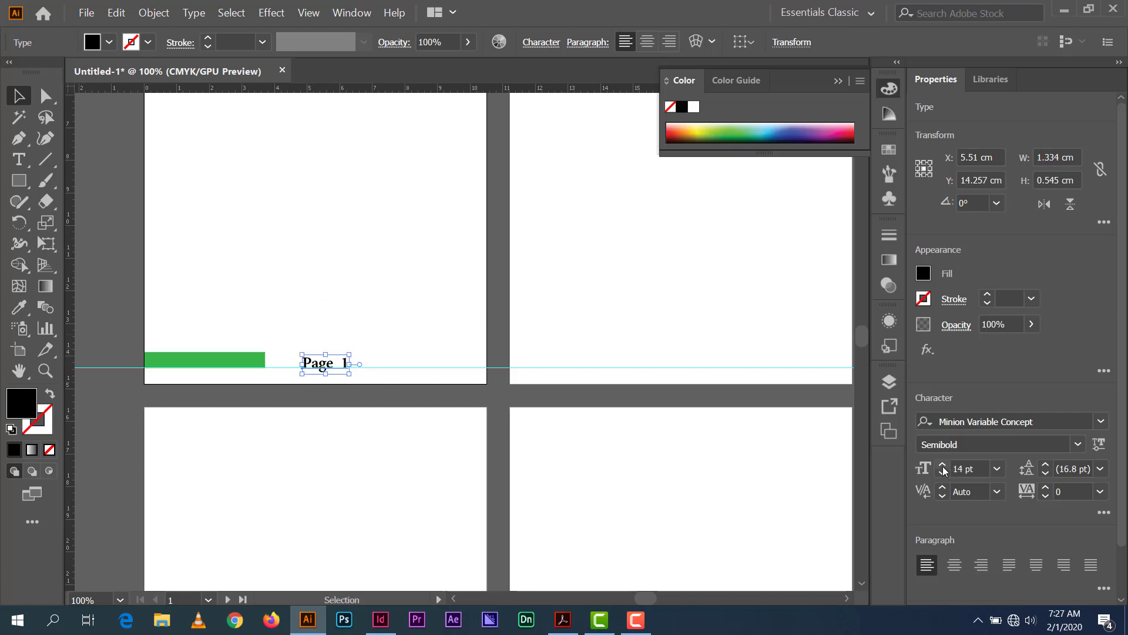
pyautogui.click(942, 465)
pyautogui.click(942, 473)
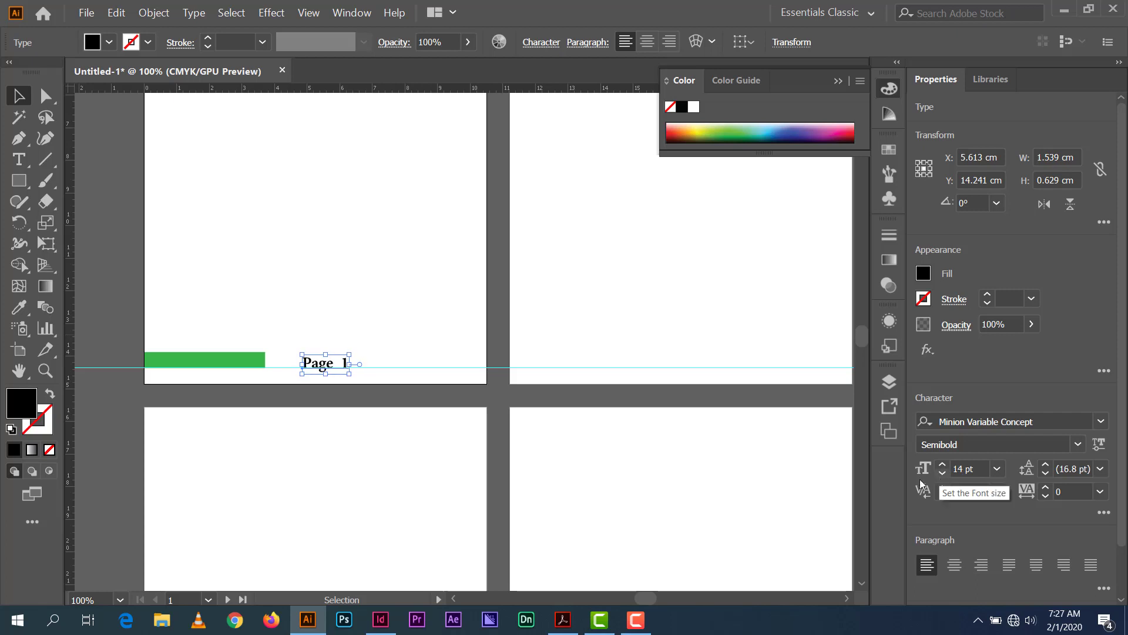
pyautogui.moveTo(325, 361); pyautogui.dragTo(289, 360)
# Stretch the green bar to 4.447 × 0.378 cm so it ends just before the label.
pyautogui.click(305, 317)
pyautogui.click(259, 360)
pyautogui.moveTo(217, 352); pyautogui.dragTo(218, 355)
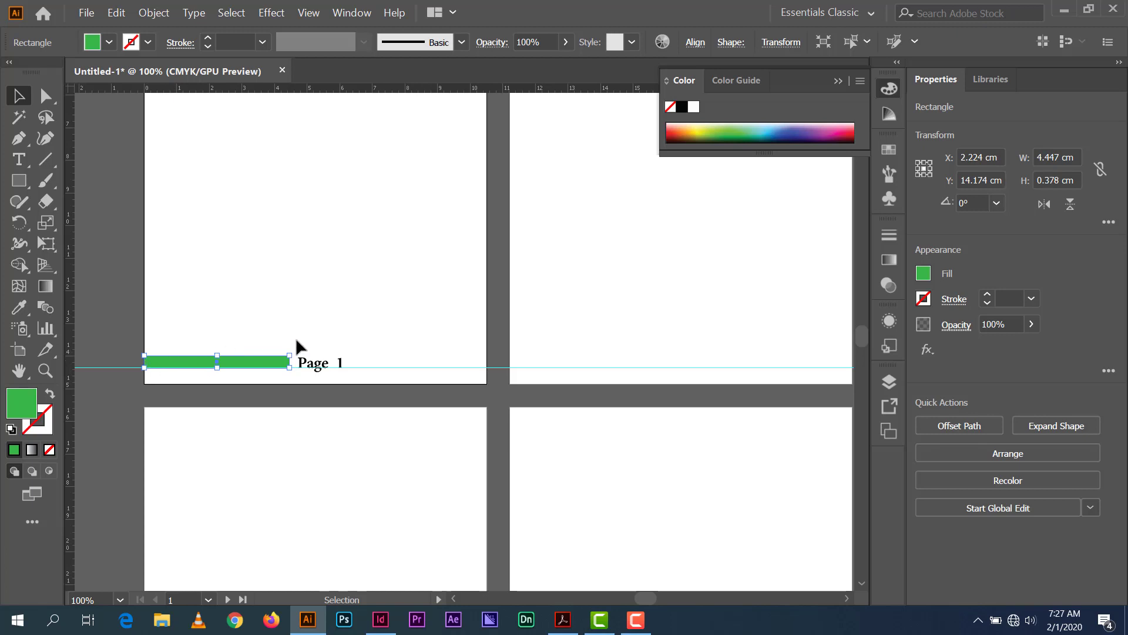
# Alt-drag a copy of the green bar to the right of 'Page 1', reaching the artboard edge.
pyautogui.click(209, 390)
pyautogui.click(237, 362)
pyautogui.moveTo(237, 367); pyautogui.dragTo(438, 379)
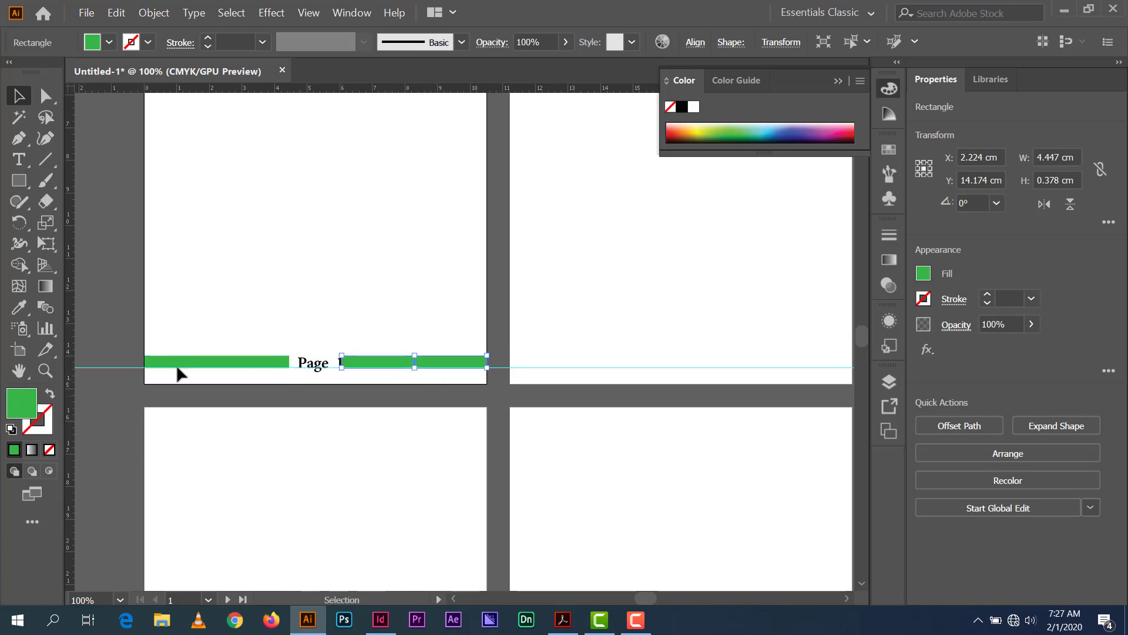
# Nudge 'Page 1' left so it sits centred in the gap between the bars.
pyautogui.click(105, 283)
pyautogui.click(304, 365)
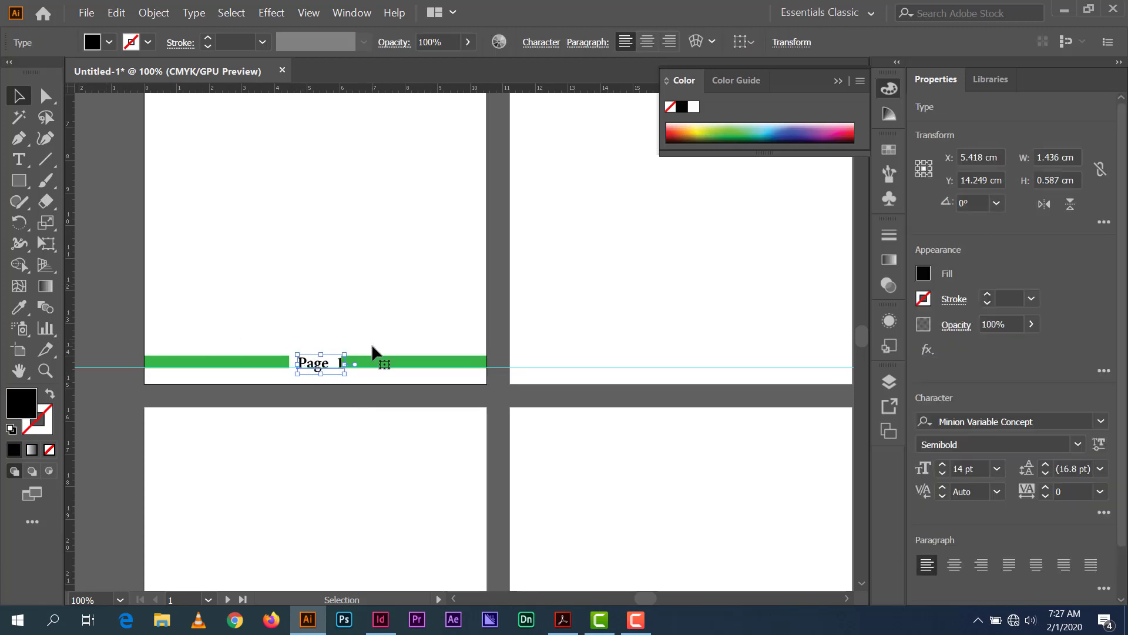
pyautogui.press('Left')
pyautogui.press('Left')
pyautogui.press('Left')
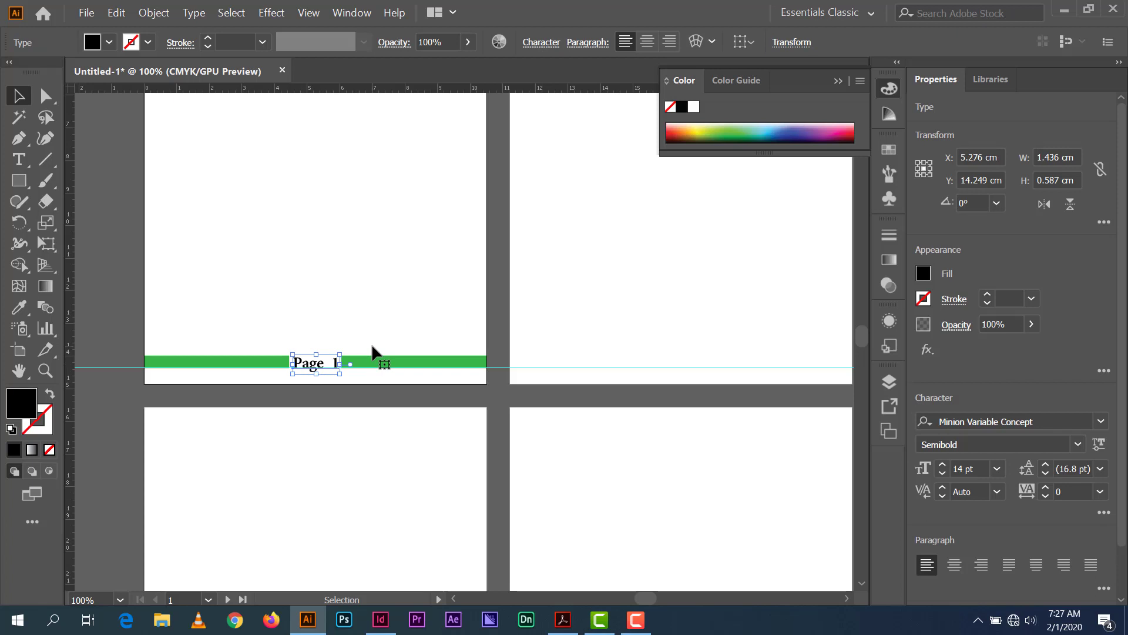
pyautogui.click(111, 309)
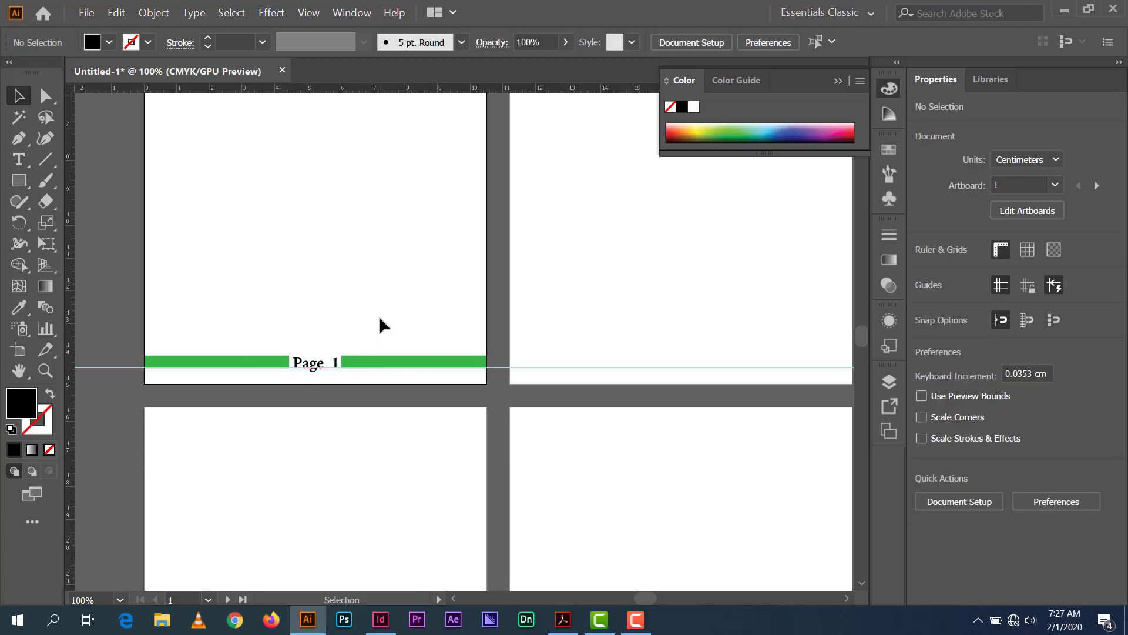
# Set the green footer bar to 57% opacity, then select both bar and 'Page 1' text.
pyautogui.scroll(-2, 380, 319)
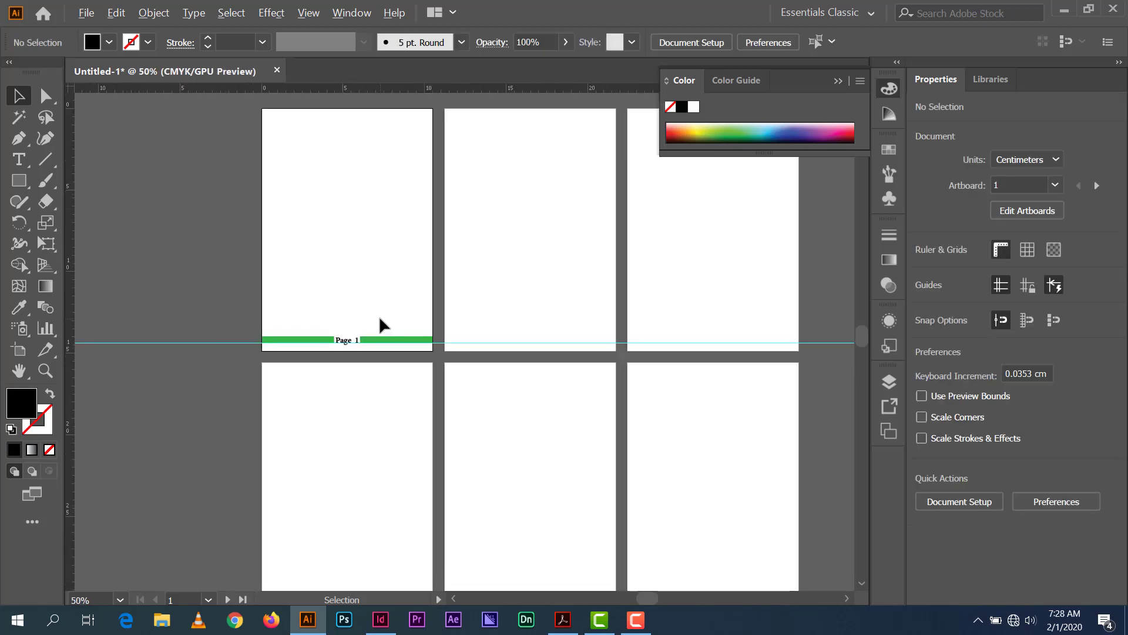
pyautogui.scroll(1, 379, 320)
pyautogui.scroll(1, 379, 319)
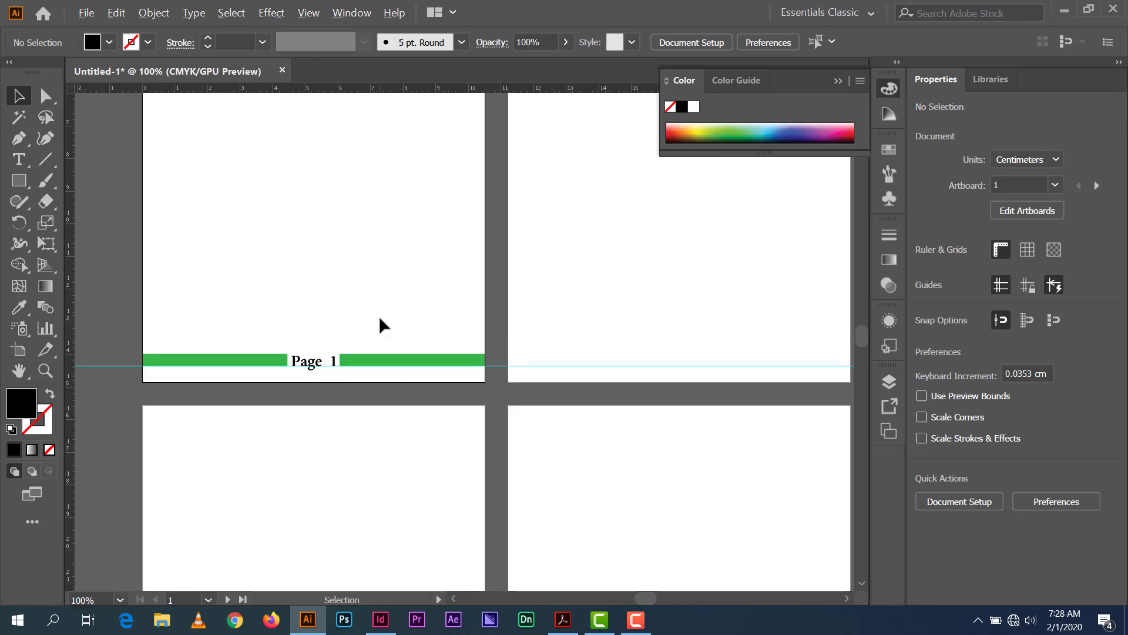
pyautogui.scroll(-3, 379, 315)
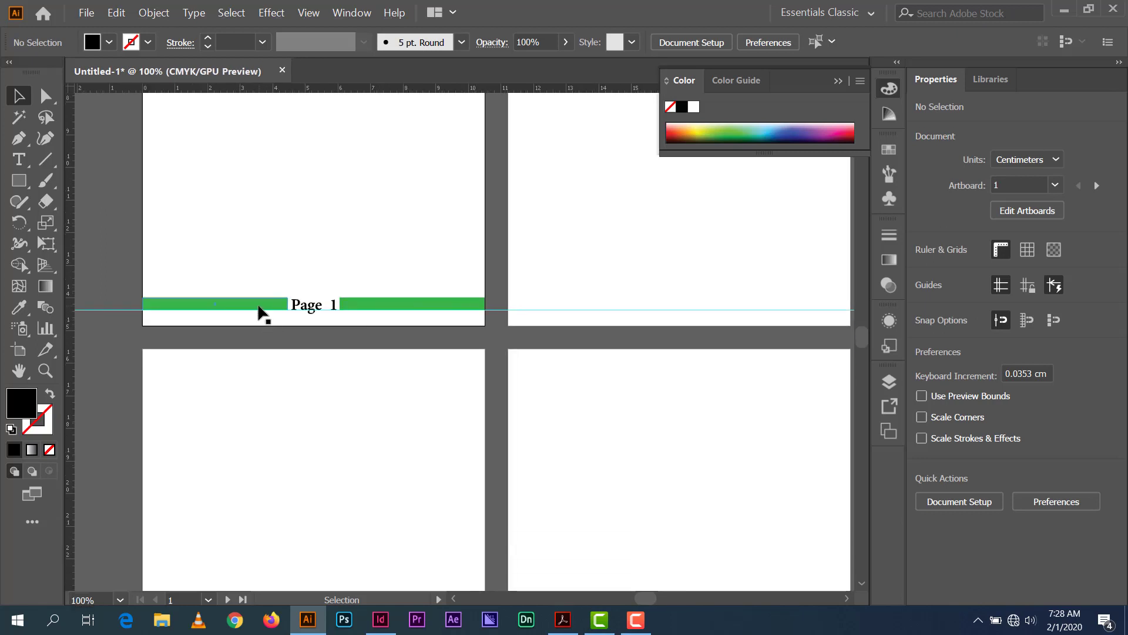
pyautogui.click(376, 305)
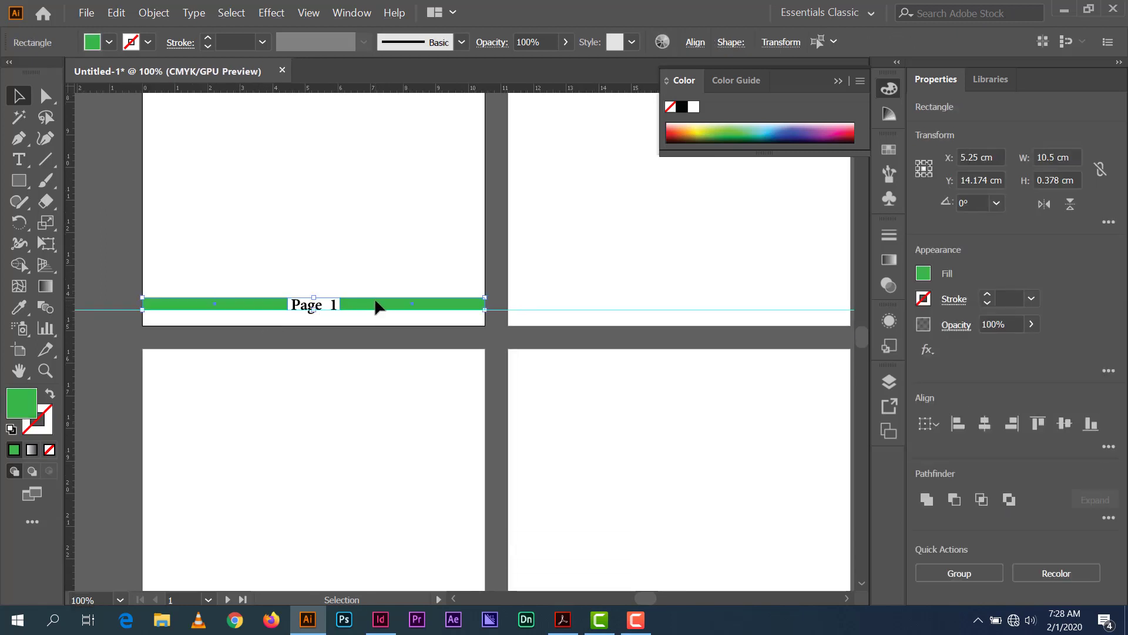
pyautogui.click(566, 42)
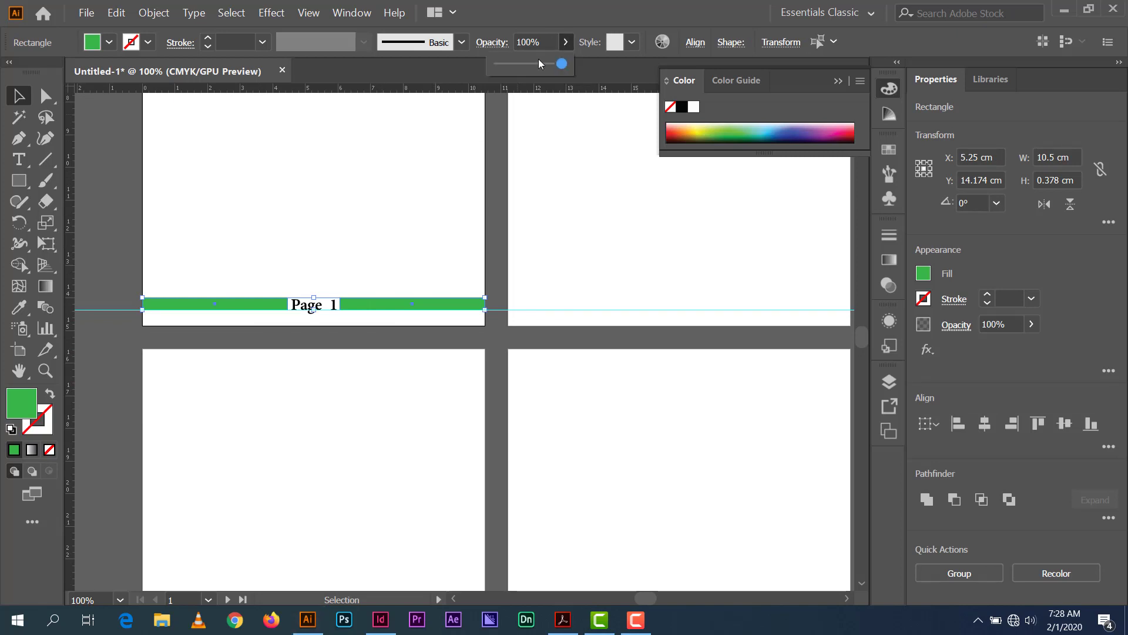
pyautogui.click(526, 62)
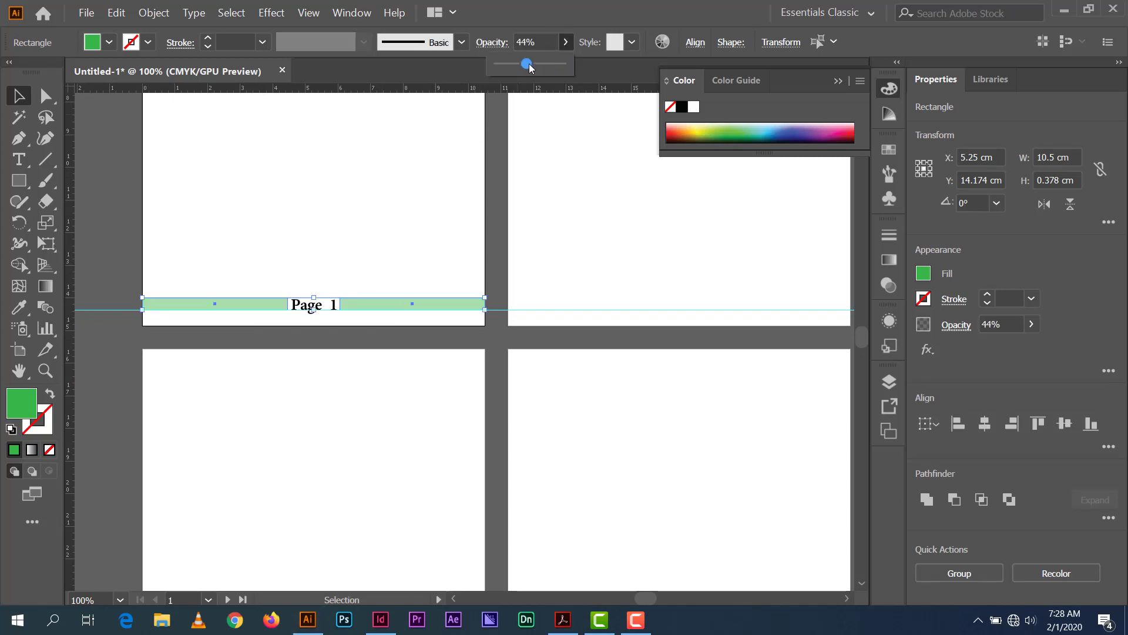
pyautogui.moveTo(529, 66); pyautogui.dragTo(539, 68)
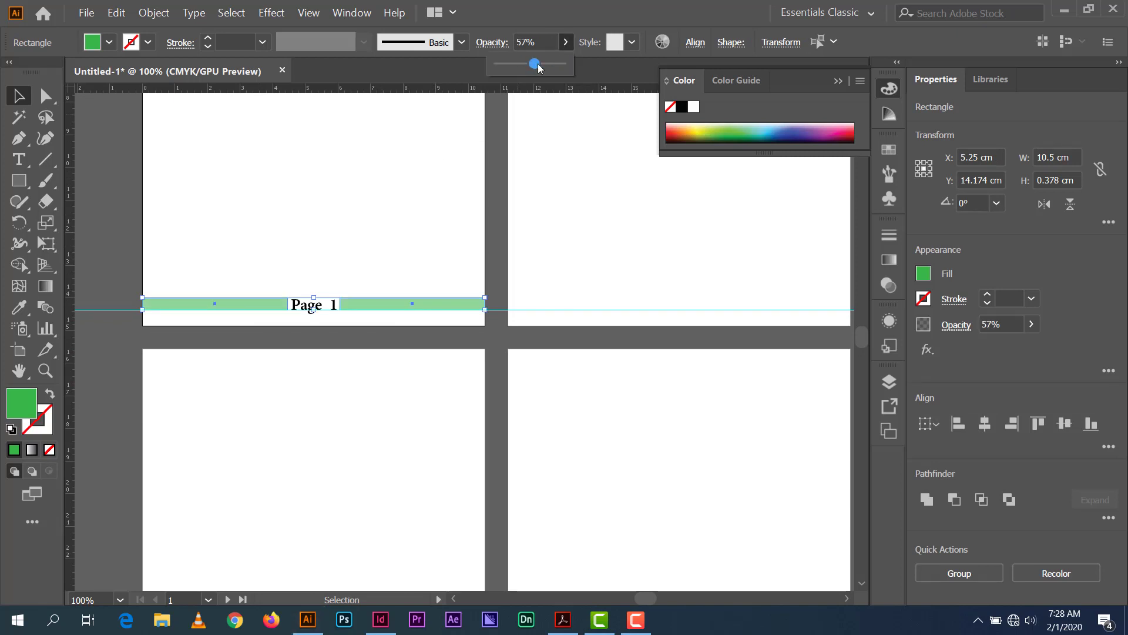
pyautogui.click(128, 174)
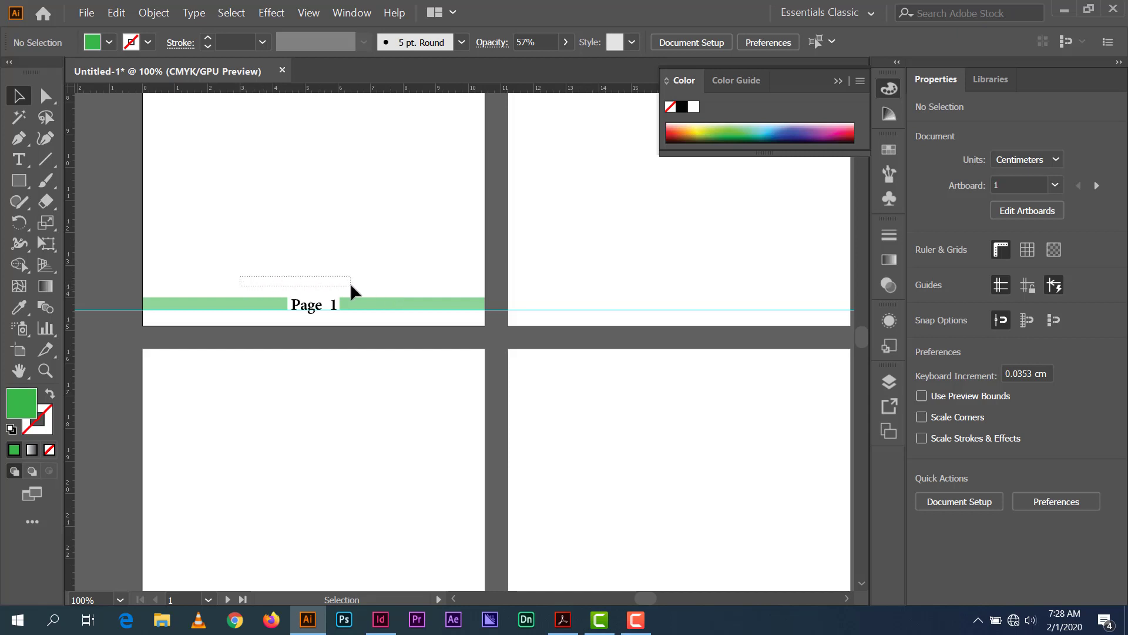
pyautogui.moveTo(351, 286); pyautogui.dragTo(375, 312)
# Group the green footer bar with its Page 1 label and Alt-drag a copy onto the second artboard.
pyautogui.rightClick(374, 307)
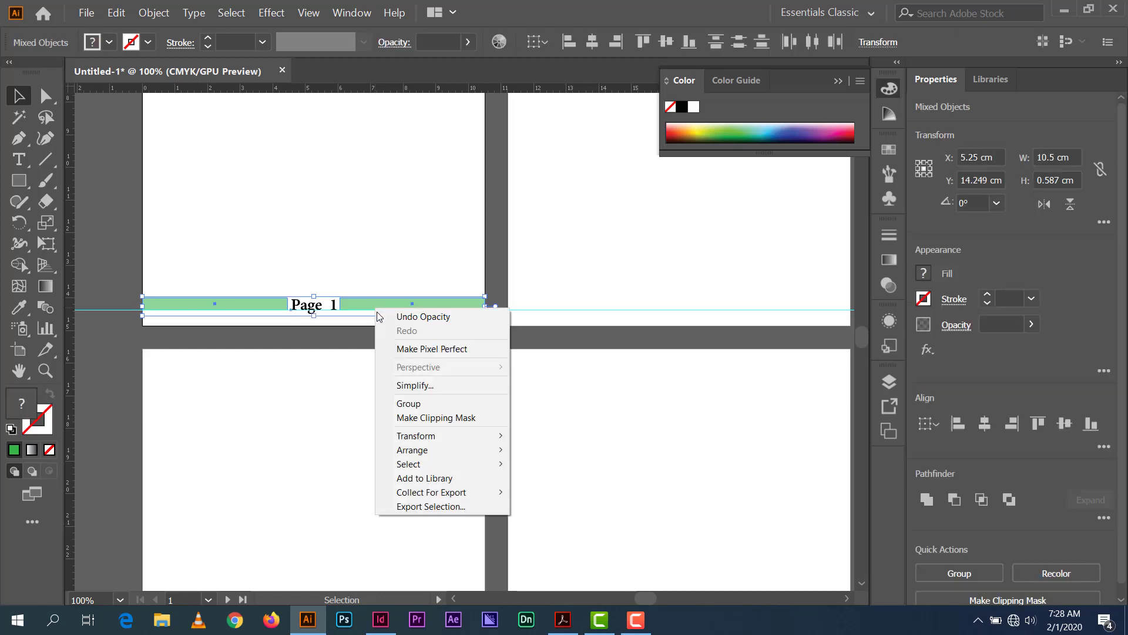
pyautogui.click(411, 402)
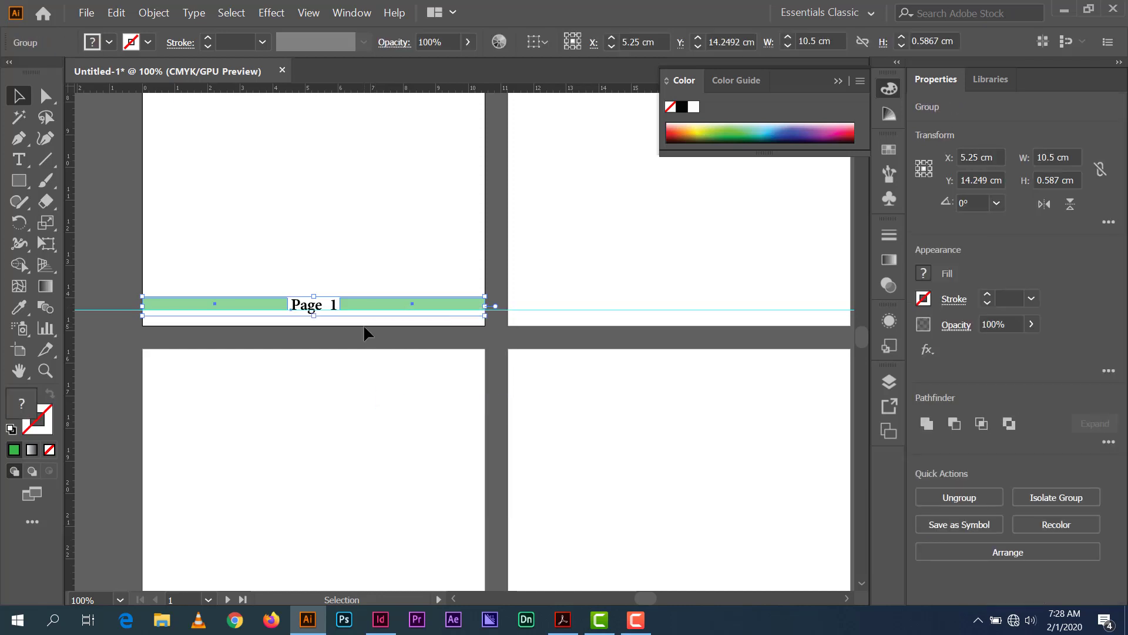
pyautogui.hotkey('ctrl', '-')
pyautogui.moveTo(496, 344); pyautogui.dragTo(318, 343)
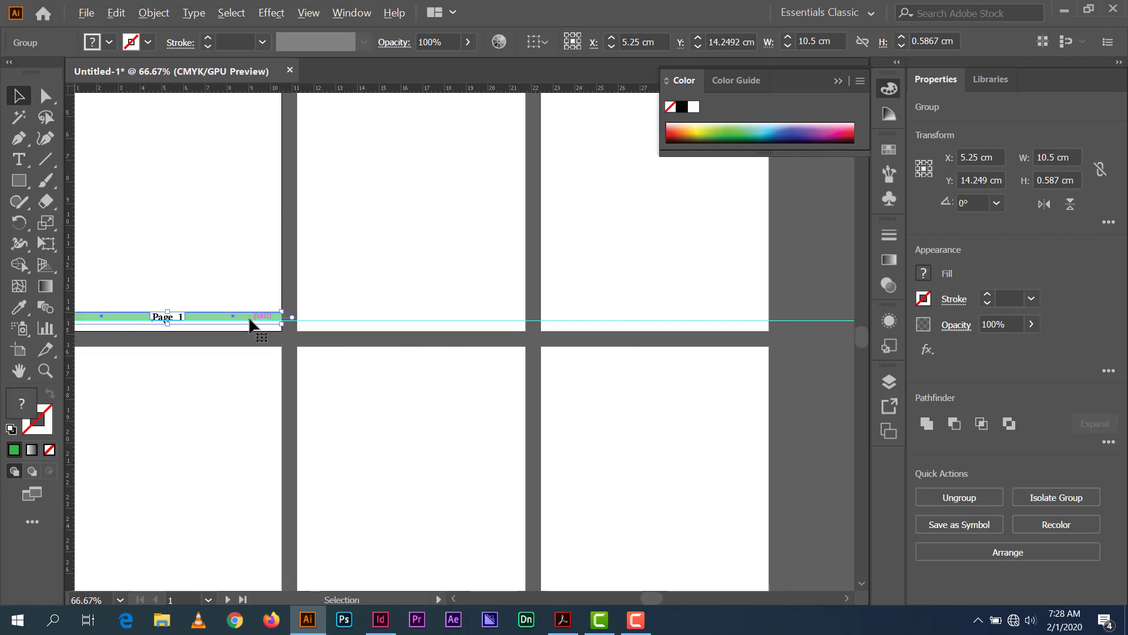
pyautogui.moveTo(250, 323); pyautogui.dragTo(495, 336)
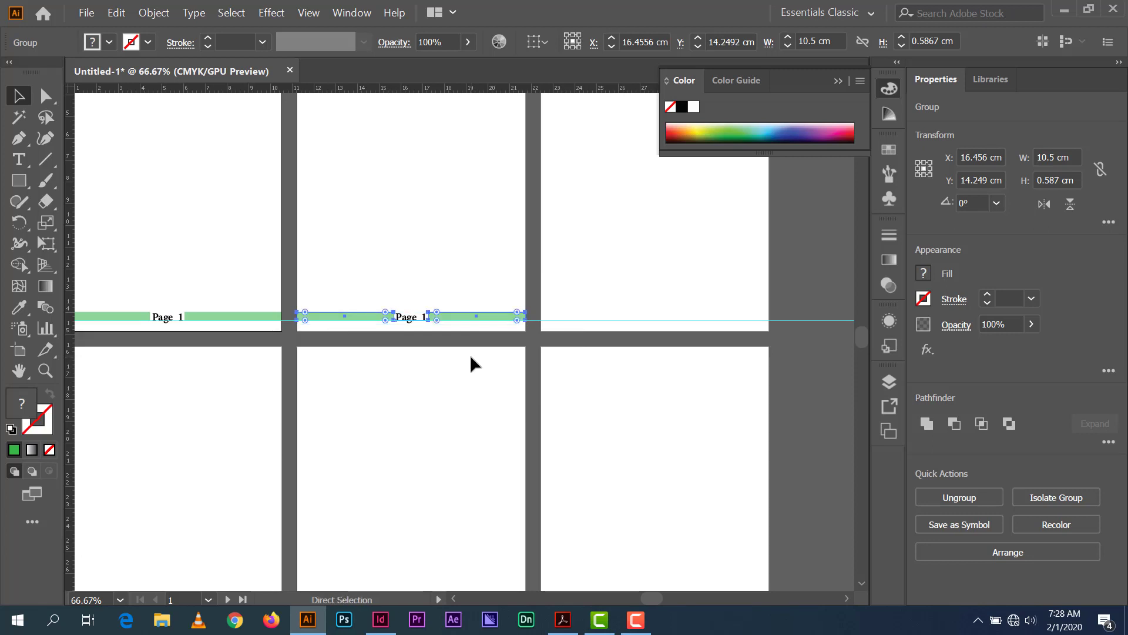
# Repeat the copy with Ctrl+D so the footer also lands on the third artboard.
pyautogui.hotkey('ctrl', 'd')
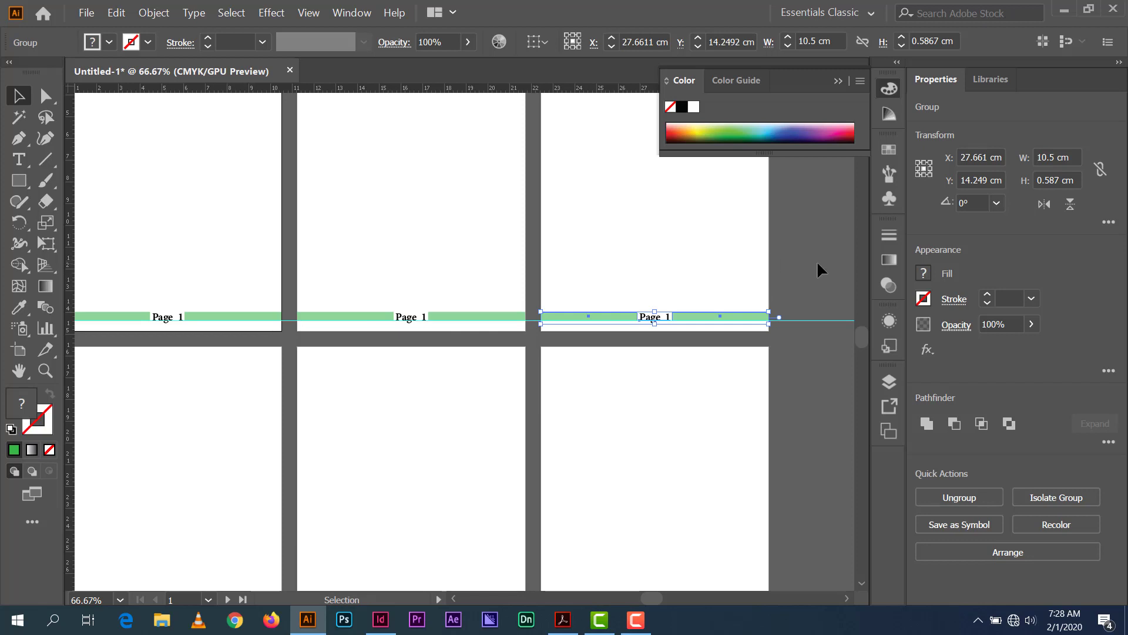
pyautogui.scroll(-5, 332, 339)
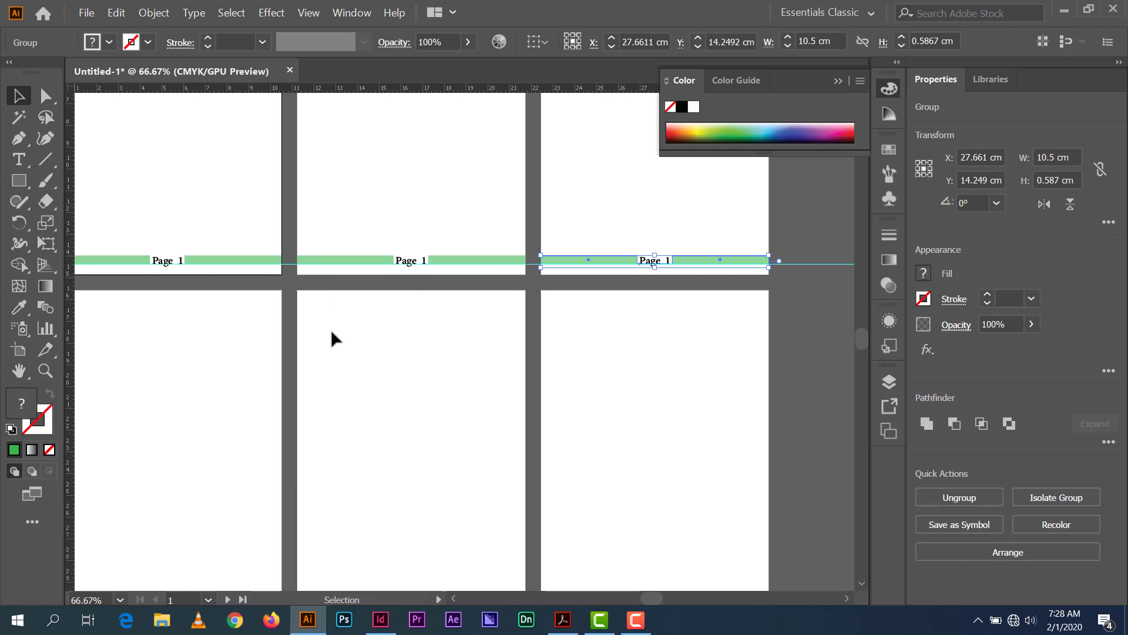
pyautogui.scroll(2, 332, 339)
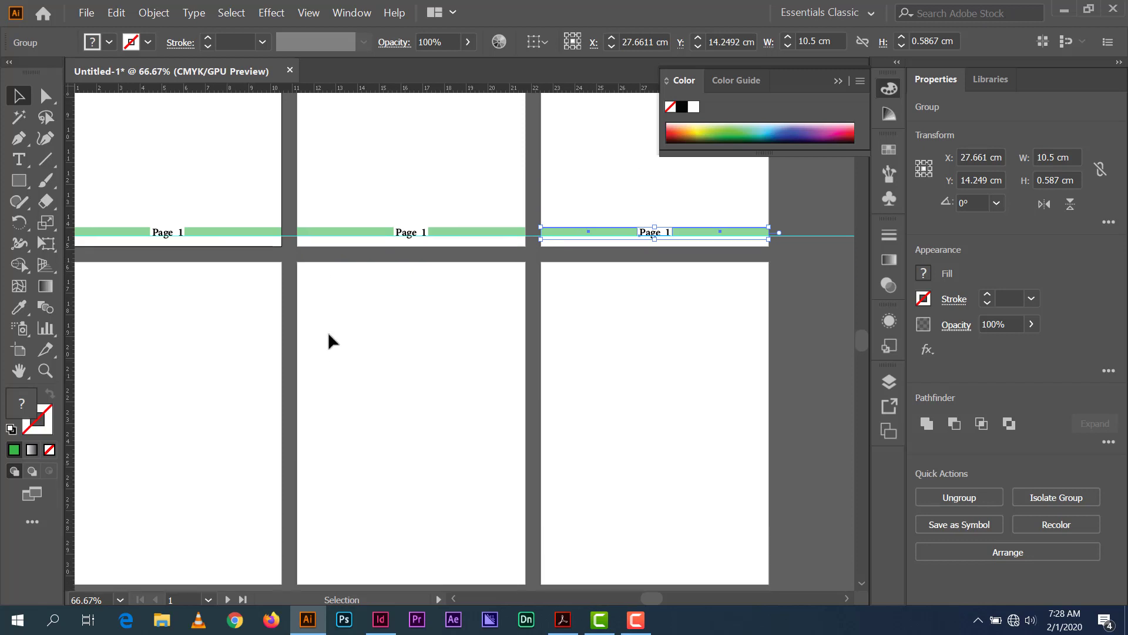
# Copy the first artboard's footer group down to the first artboard of the second row.
pyautogui.moveTo(362, 362); pyautogui.dragTo(539, 345)
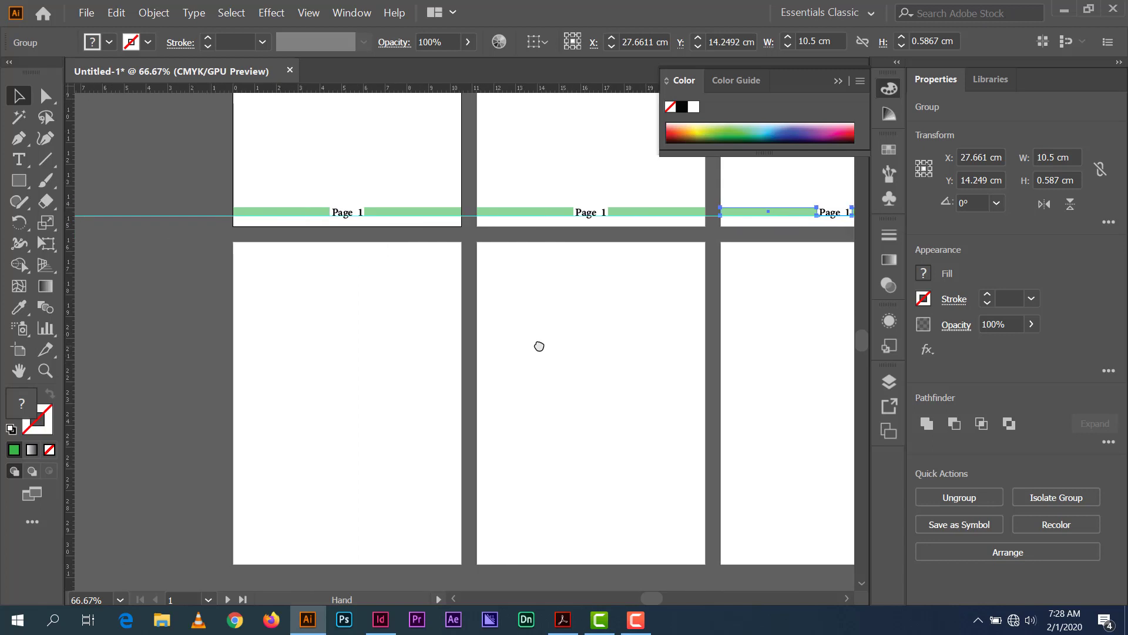
pyautogui.click(411, 210)
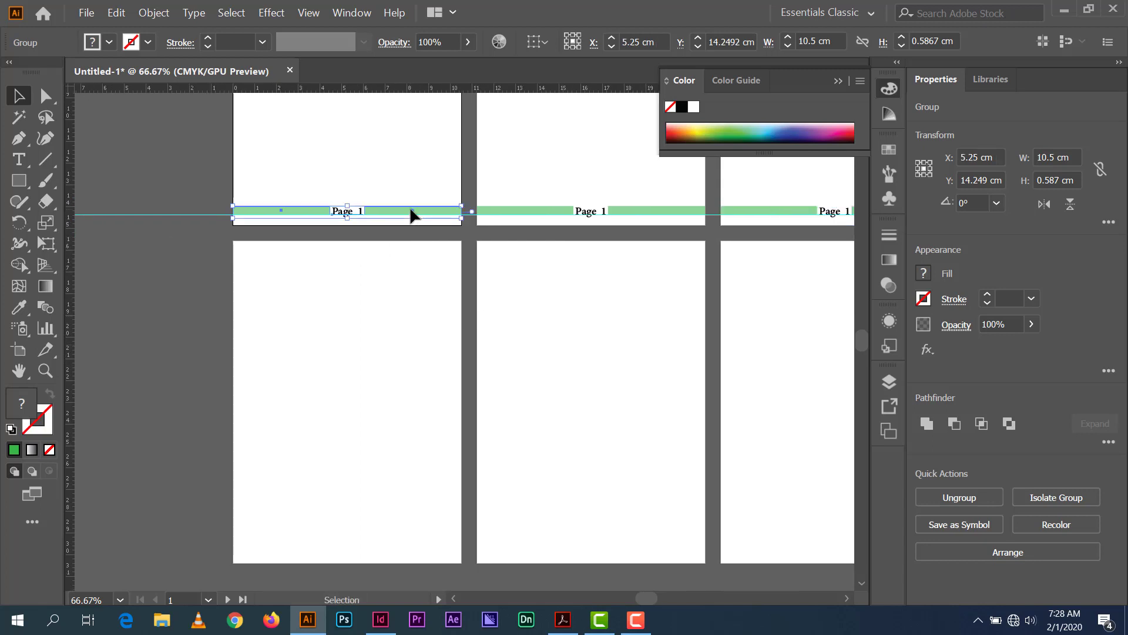
pyautogui.moveTo(411, 215); pyautogui.dragTo(387, 550)
# Copy the lower-left footer onto the lower-middle and lower-right artboards.
pyautogui.scroll(-3, 401, 467)
pyautogui.hscroll(2, 284, 287)
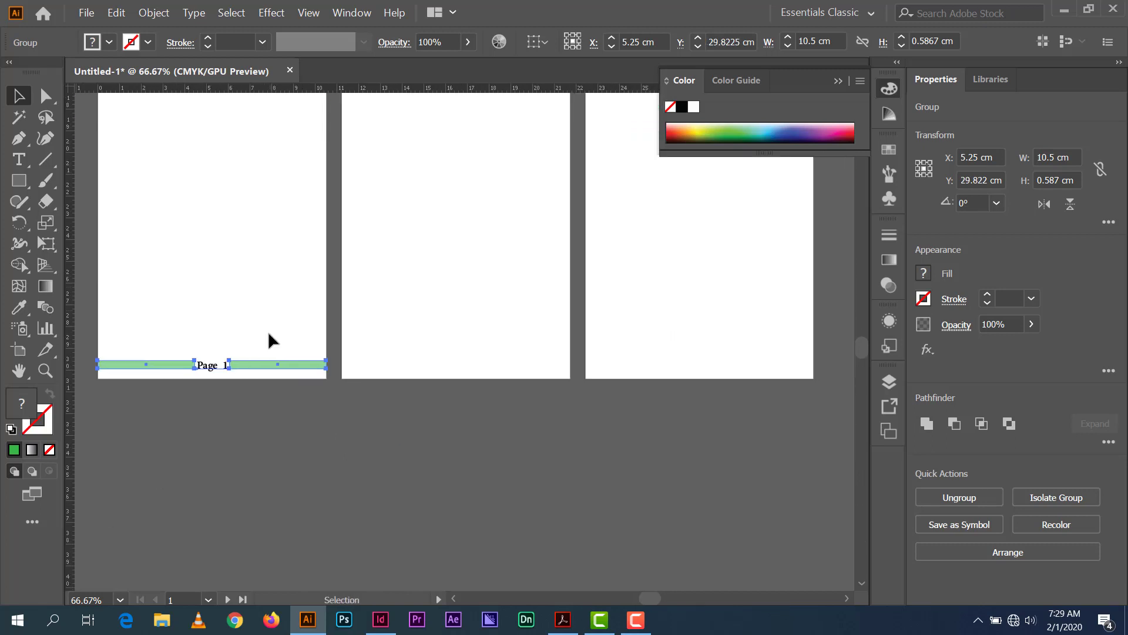
pyautogui.click(277, 368)
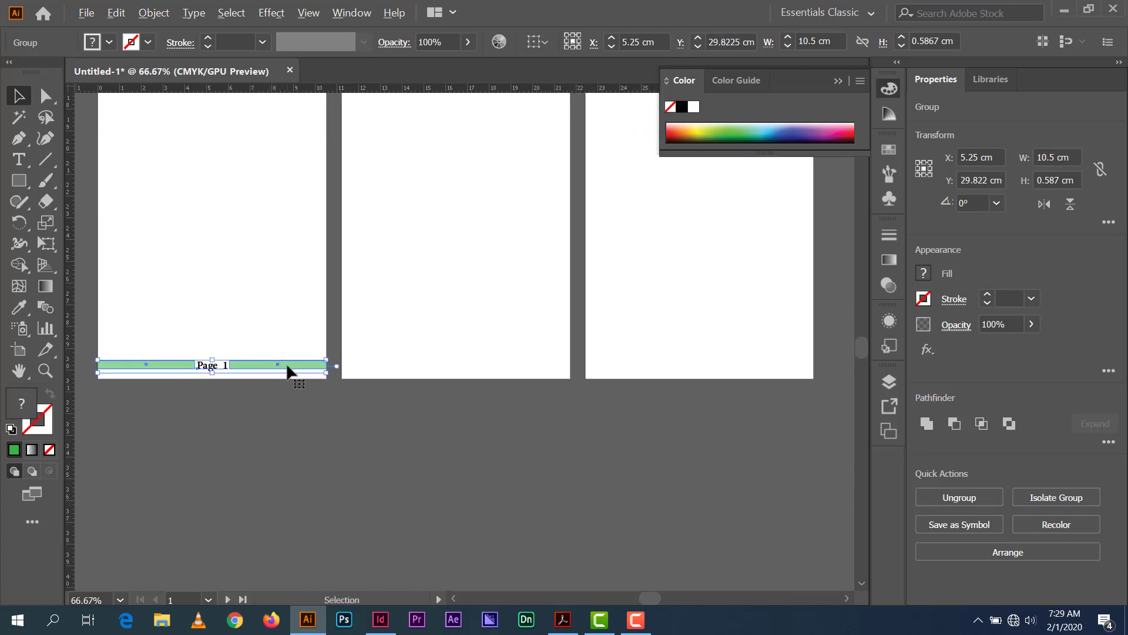
pyautogui.moveTo(286, 365); pyautogui.dragTo(532, 374)
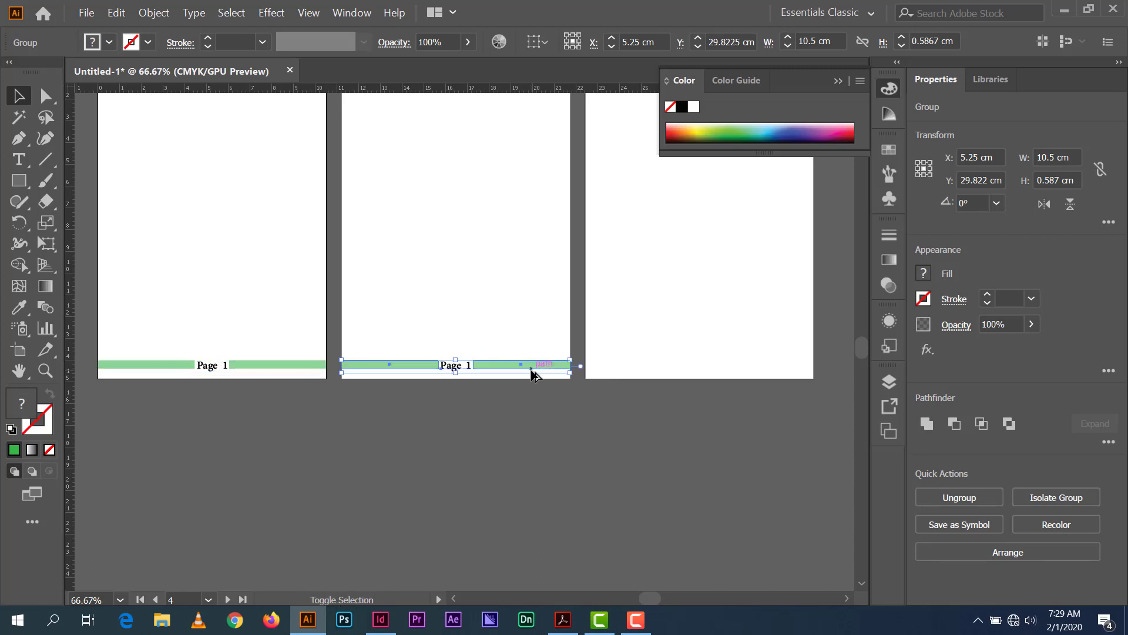
pyautogui.hotkey('ctrl', 'd')
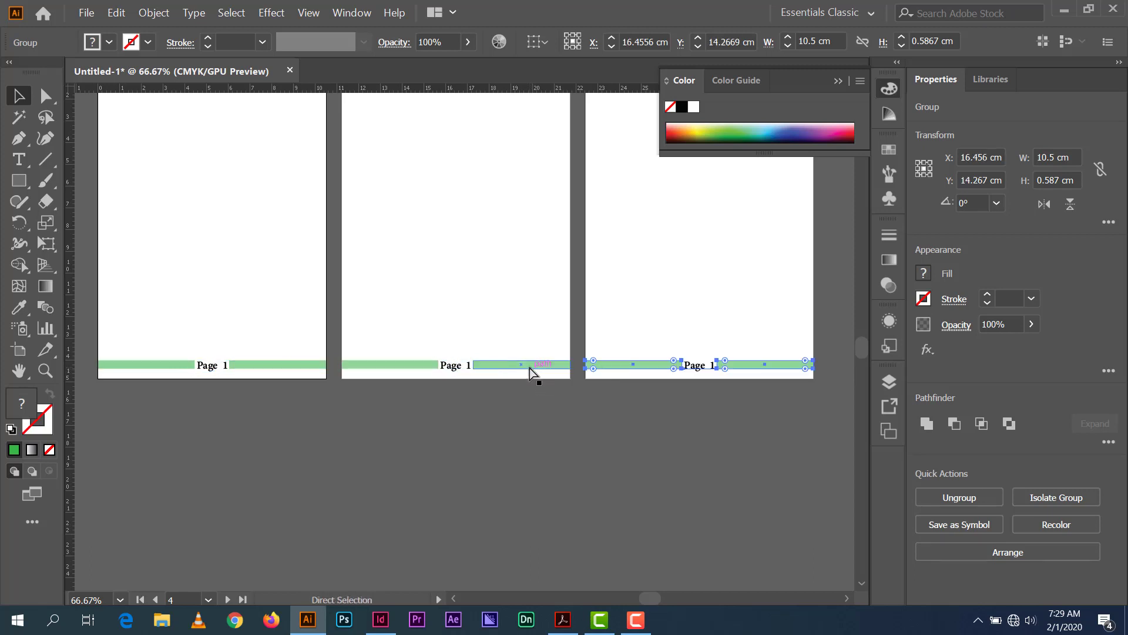
# Select the five copied footer groups together and ungroup them.
pyautogui.scroll(5, 506, 425)
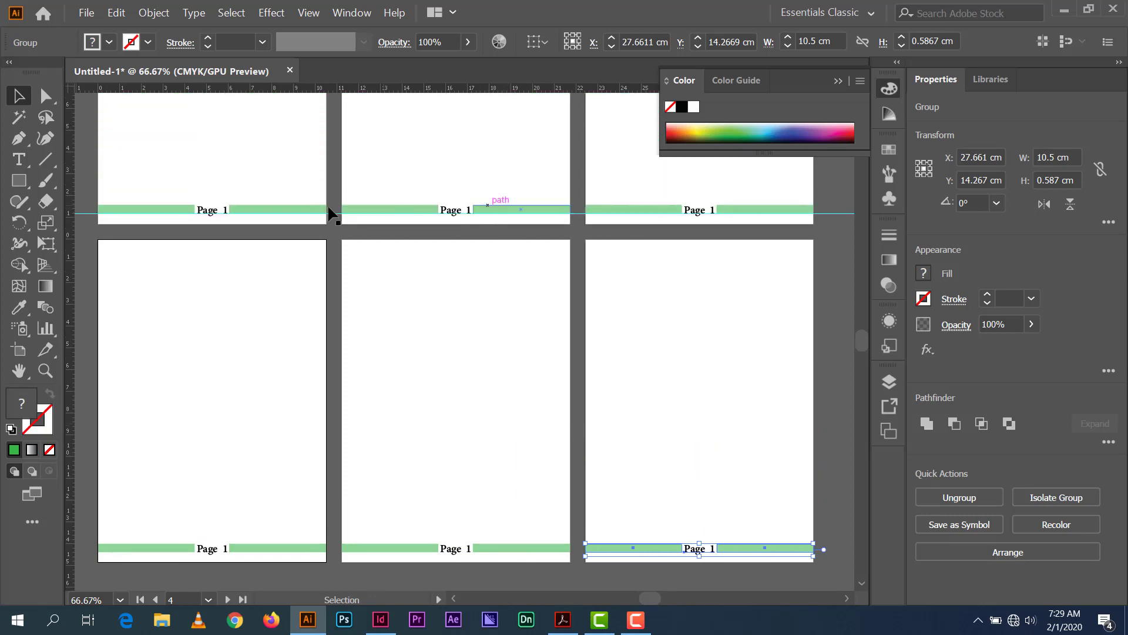
pyautogui.click(833, 214)
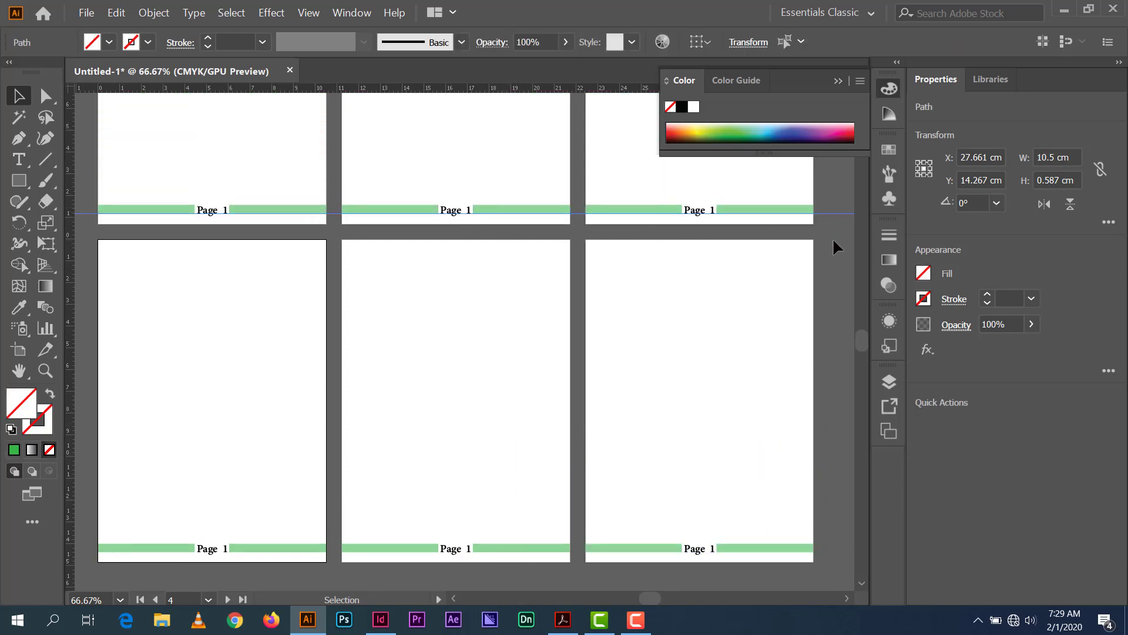
pyautogui.click(379, 211)
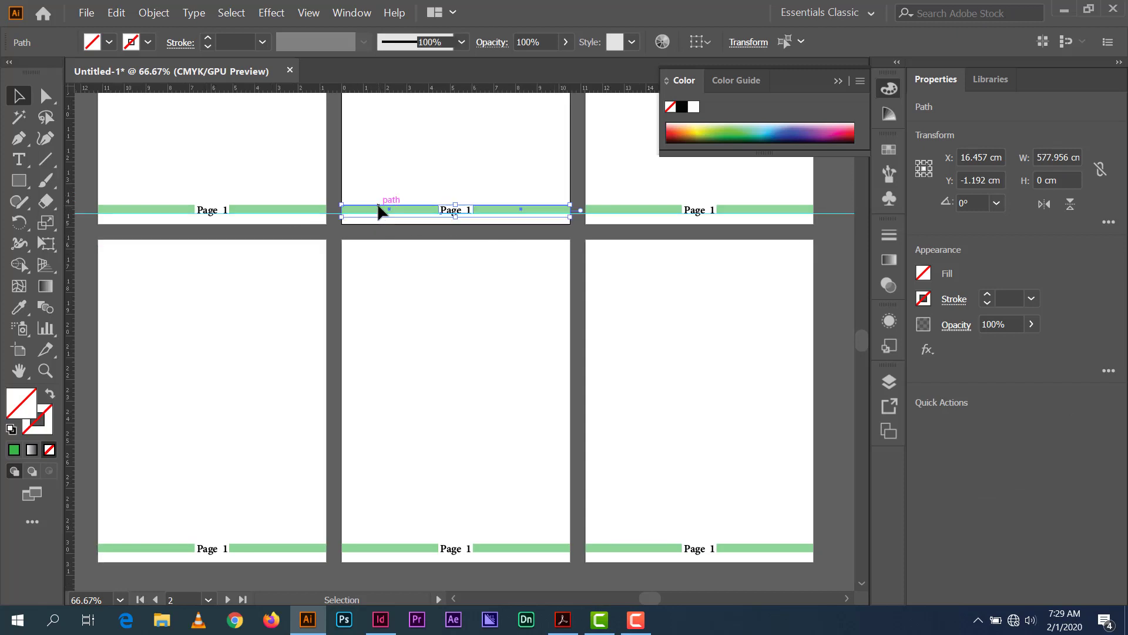
pyautogui.keyDown('shift'); pyautogui.click(642, 209); pyautogui.keyUp('shift')
pyautogui.scroll(-5, 583, 299)
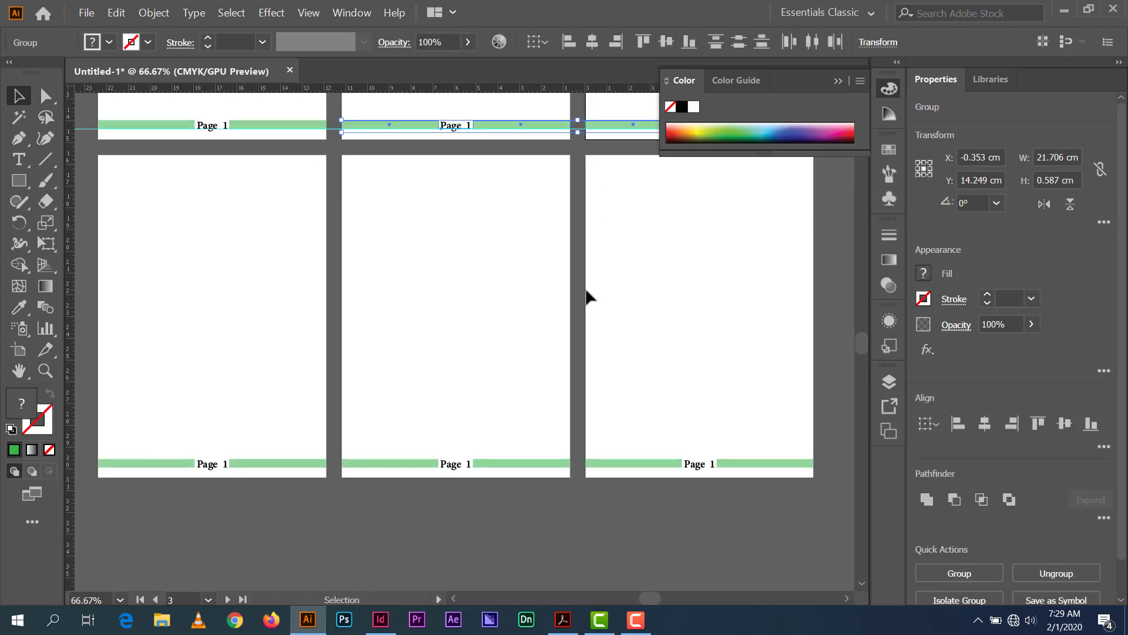
pyautogui.keyDown('shift'); pyautogui.click(310, 396); pyautogui.keyUp('shift')
pyautogui.keyDown('shift'); pyautogui.click(429, 396); pyautogui.keyUp('shift')
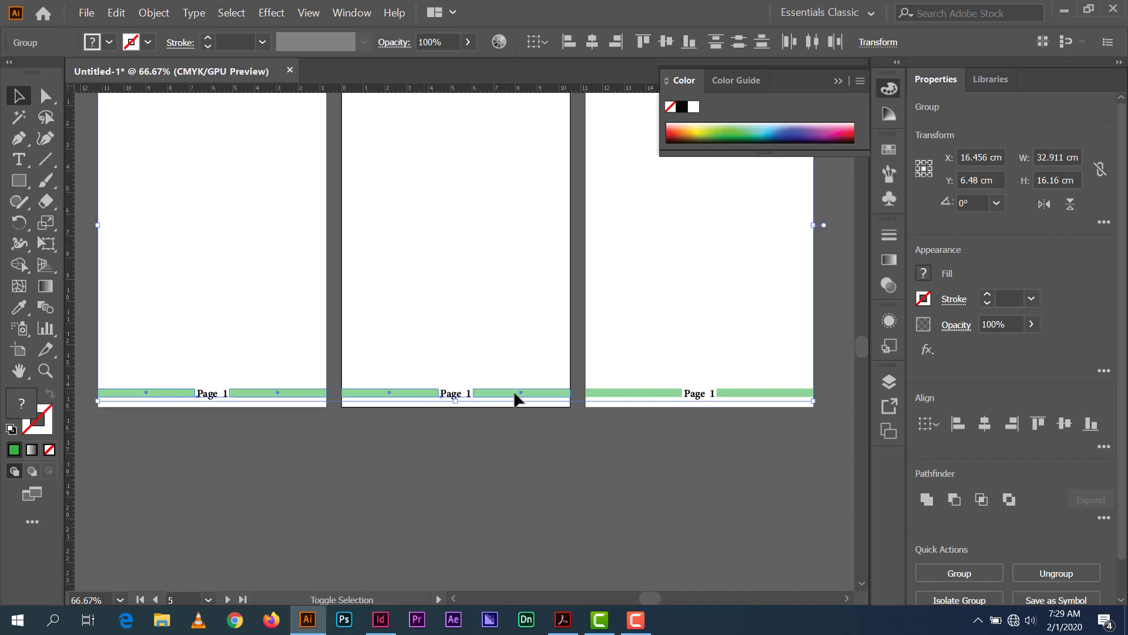
pyautogui.keyDown('shift'); pyautogui.click(622, 397); pyautogui.keyUp('shift')
pyautogui.rightClick(623, 398)
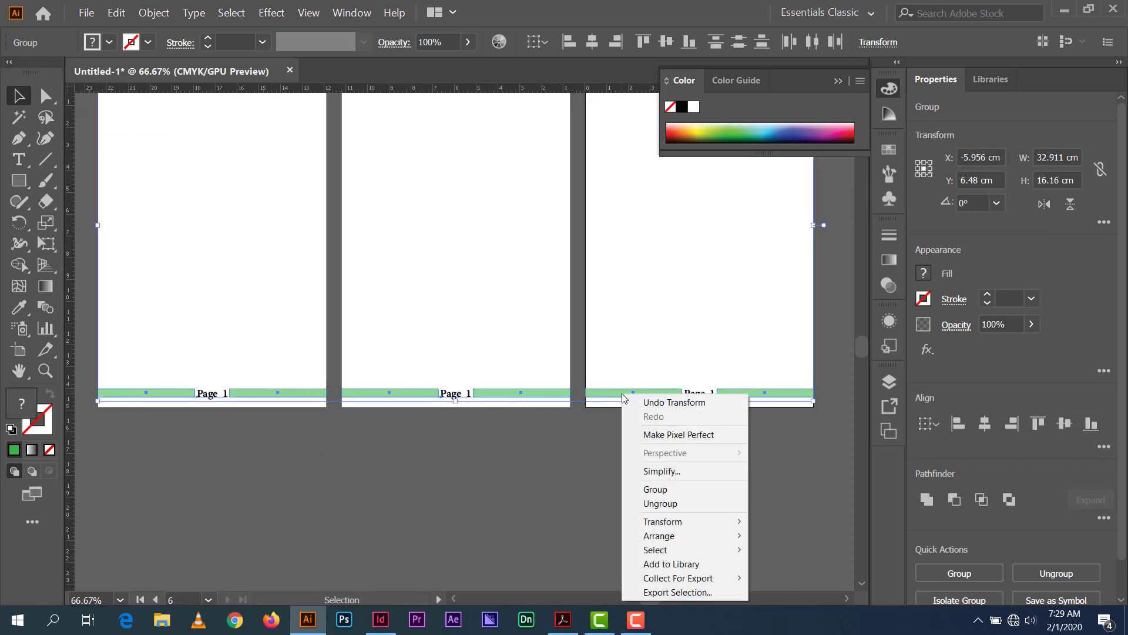
pyautogui.click(660, 503)
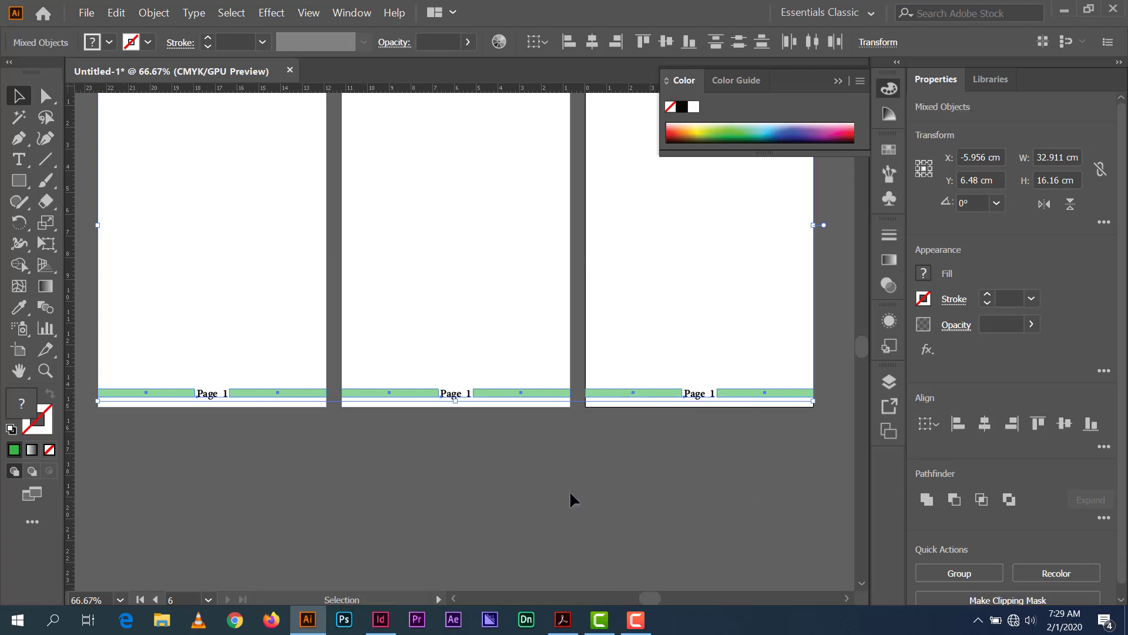
pyautogui.click(524, 492)
pyautogui.scroll(-5, 531, 468)
# Change the second artboard's footer label from Page 1 to Page 2.
pyautogui.scroll(1, 500, 376)
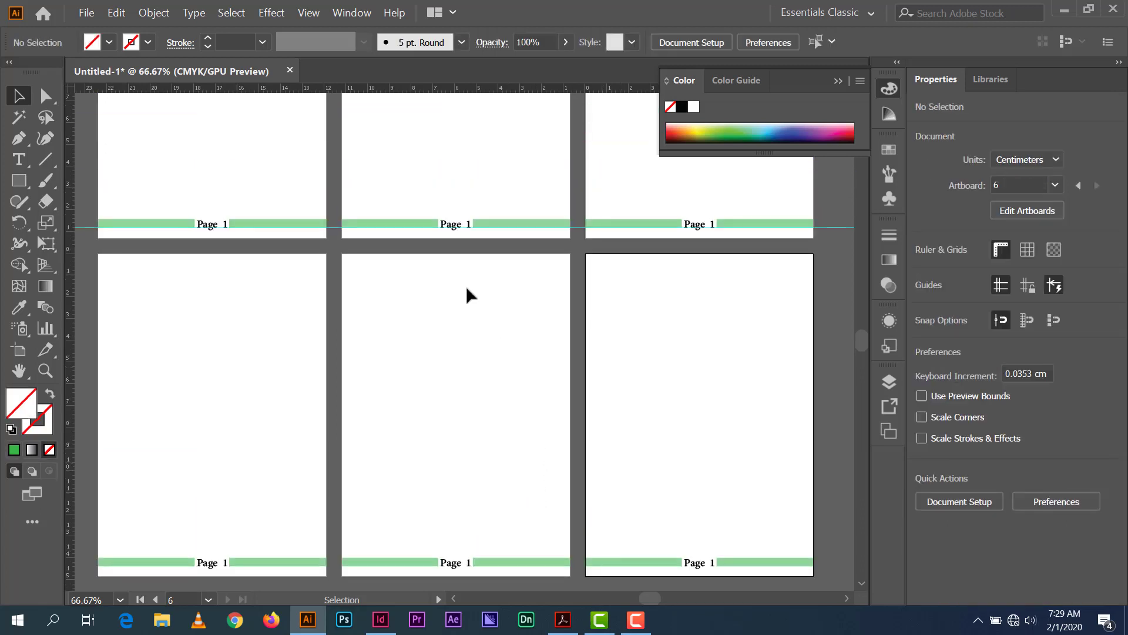
pyautogui.click(461, 230)
pyautogui.doubleClick(463, 221)
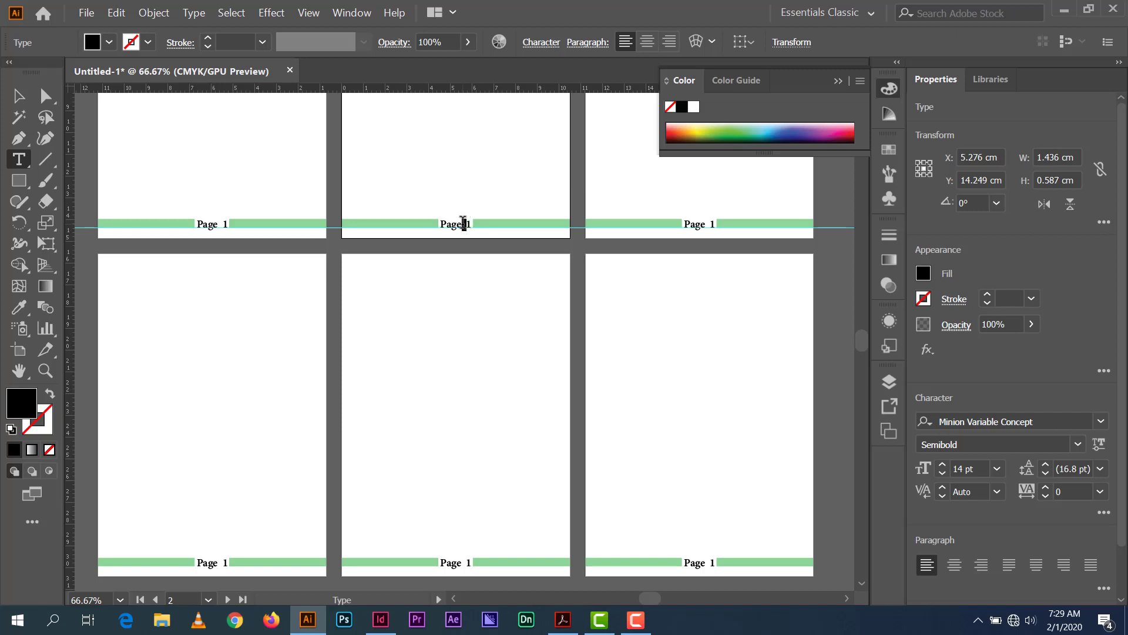
pyautogui.doubleClick(470, 222)
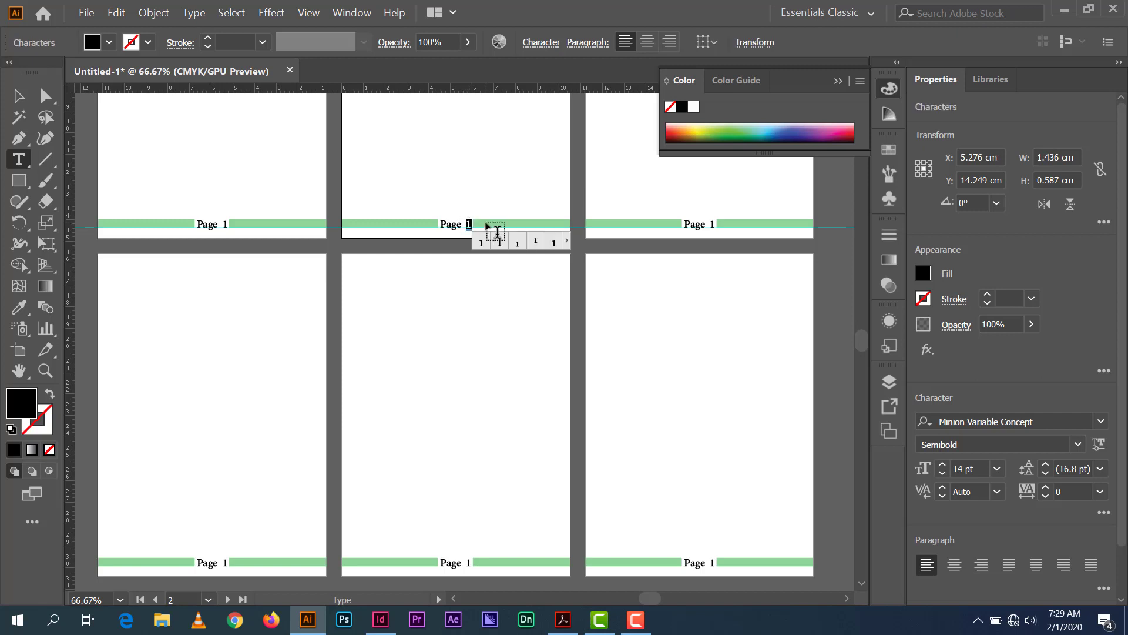
pyautogui.write('2')
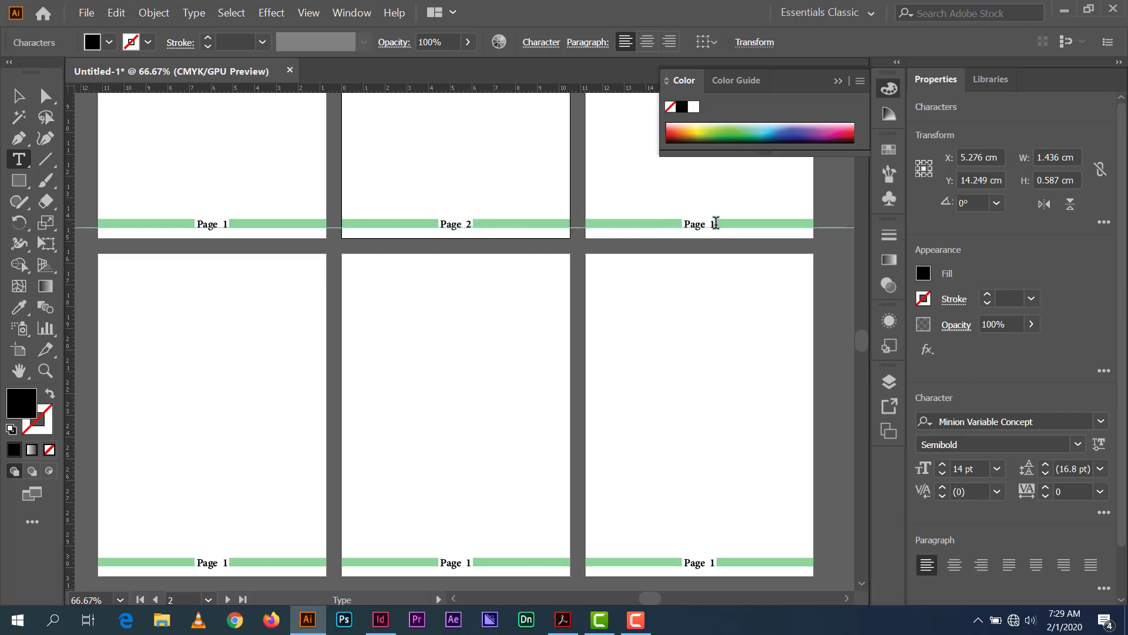
# Renumber the bottom-row footer labels to Page 4, Page 5 and Page 6.
pyautogui.click(726, 234)
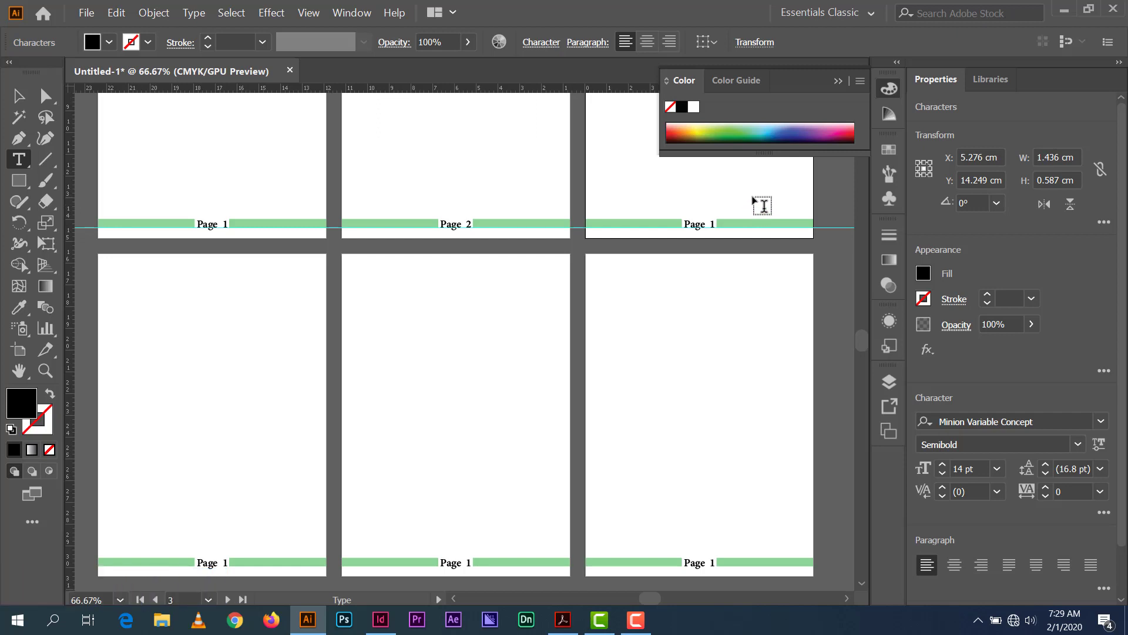
pyautogui.scroll(-3, 537, 282)
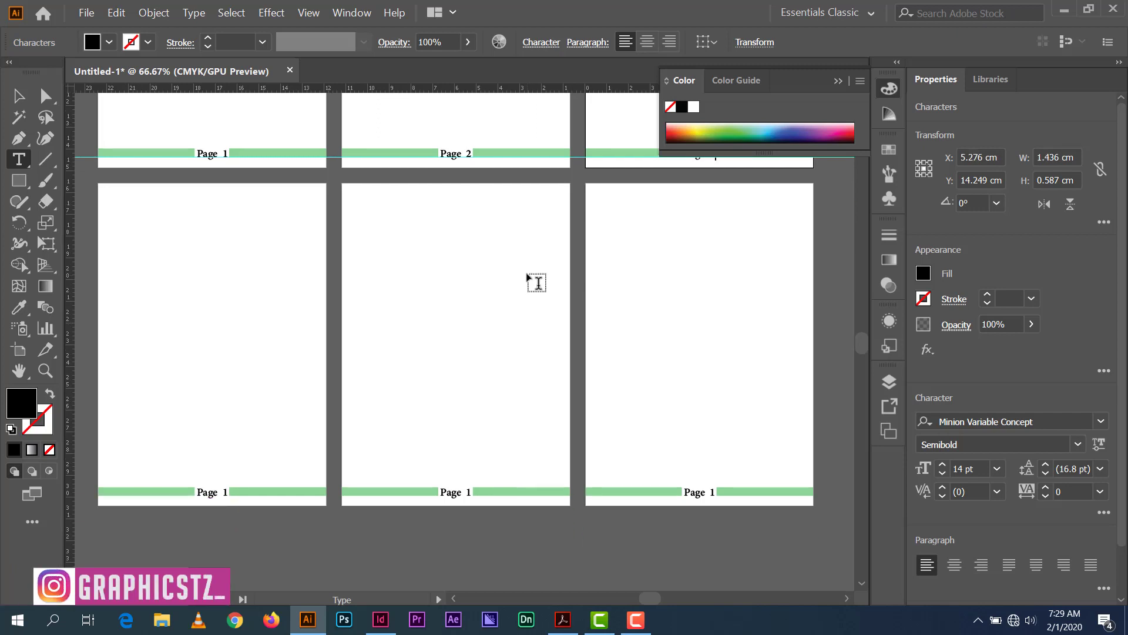
pyautogui.scroll(-3, 537, 282)
pyautogui.click(242, 429)
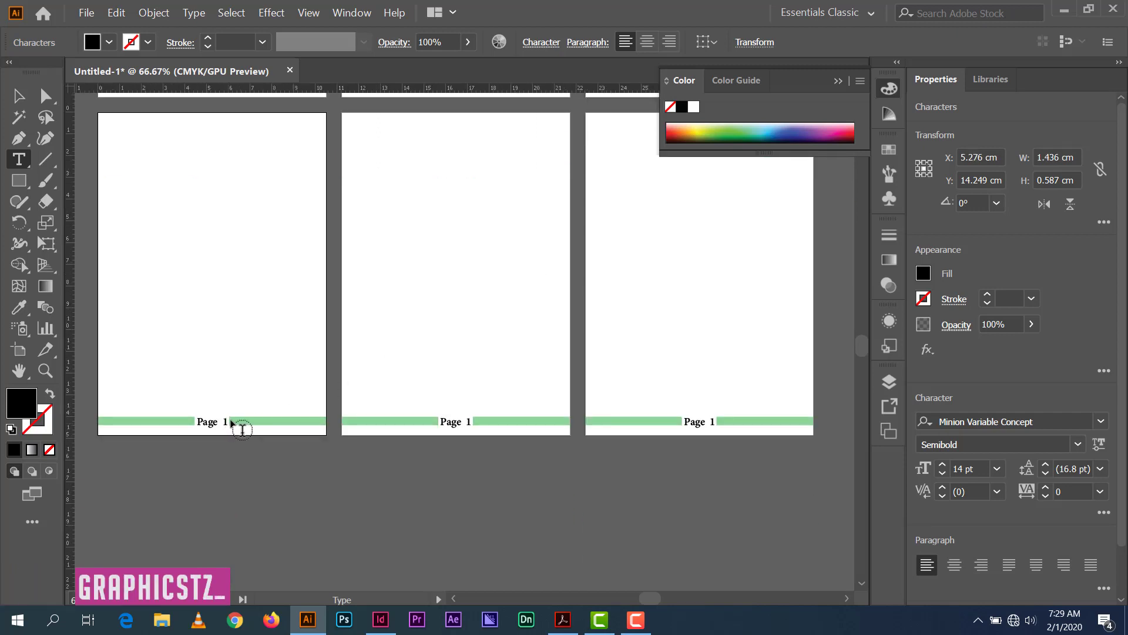
pyautogui.press('BackSpace')
pyautogui.write('4')
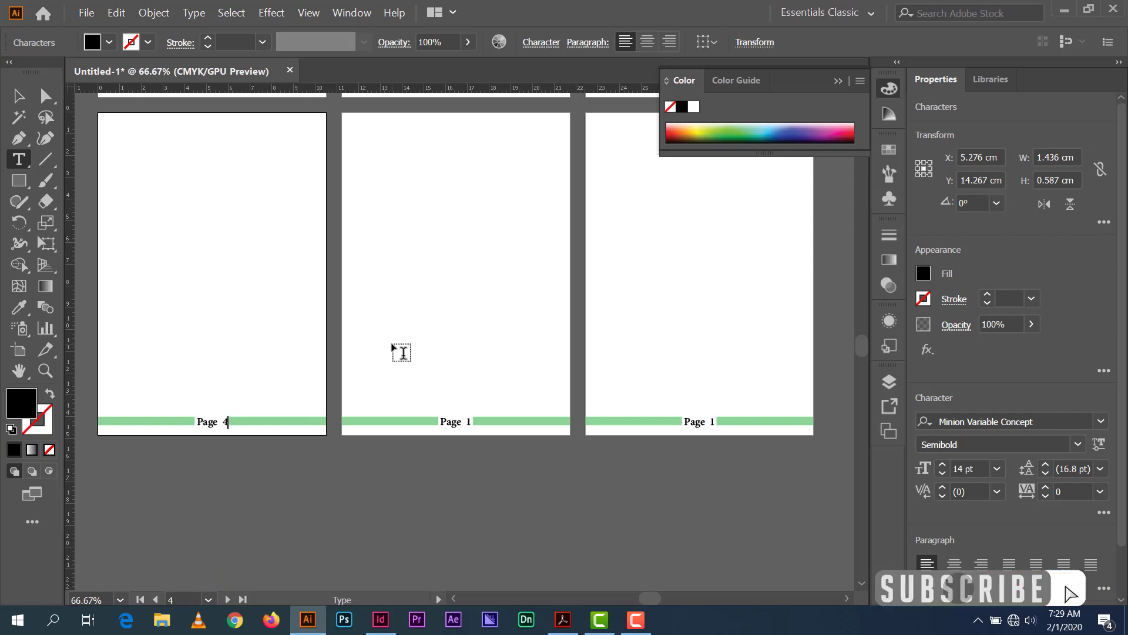
pyautogui.click(472, 423)
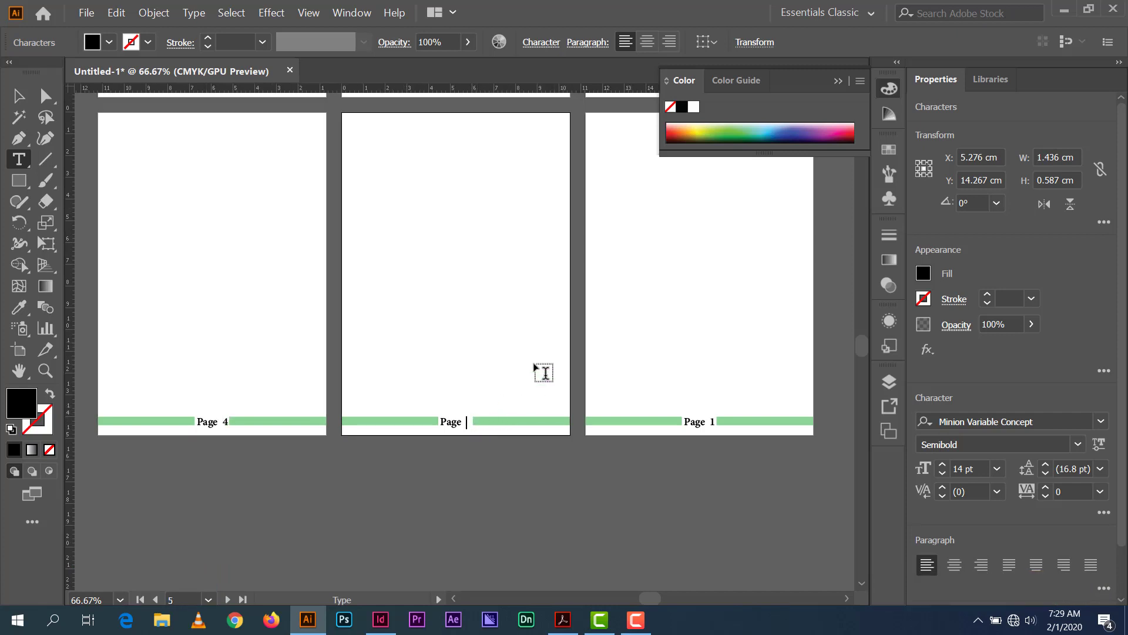
pyautogui.write('5')
pyautogui.click(713, 421)
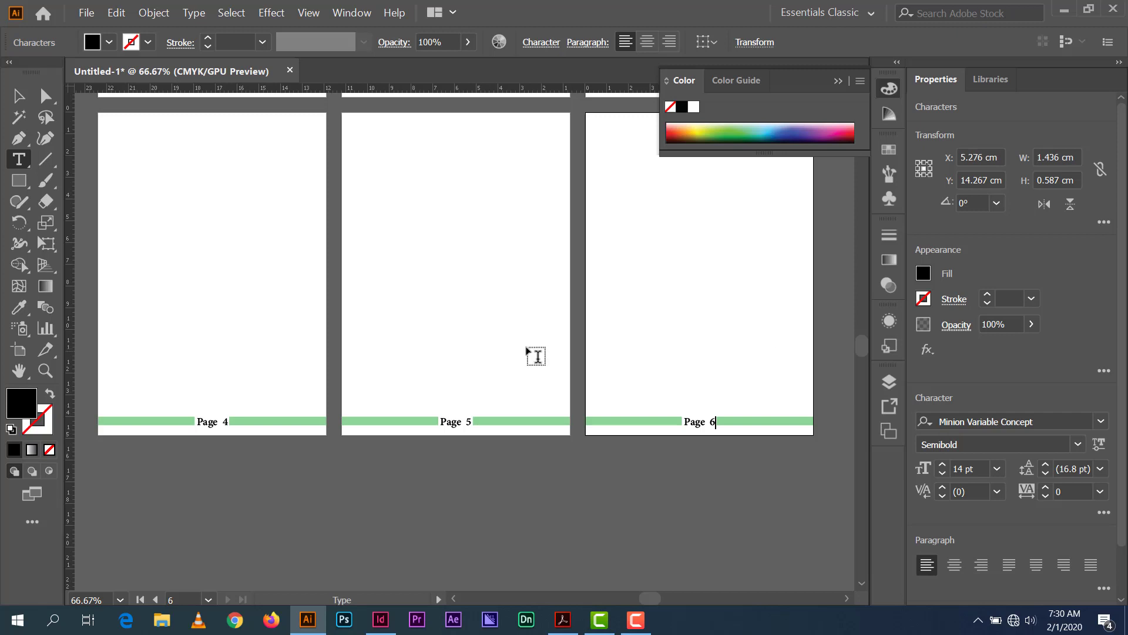
pyautogui.click(22, 99)
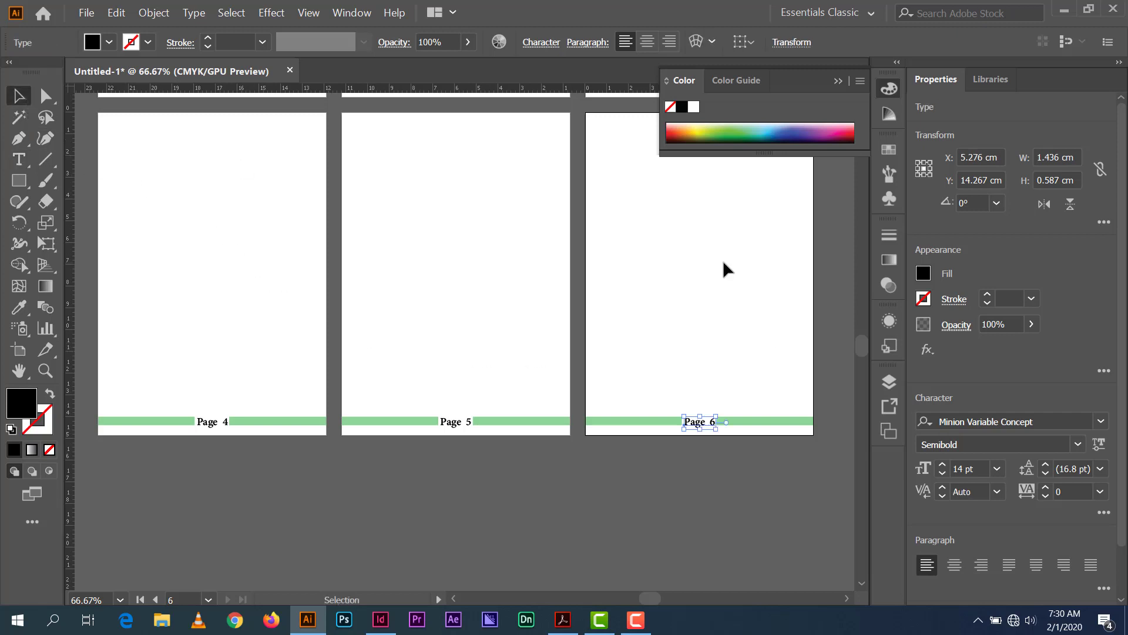
# Nudge the Page 6 label slightly left and compare it with the Page 5 and Page 4 labels.
pyautogui.press('Left')
pyautogui.press('Left')
pyautogui.click(671, 531)
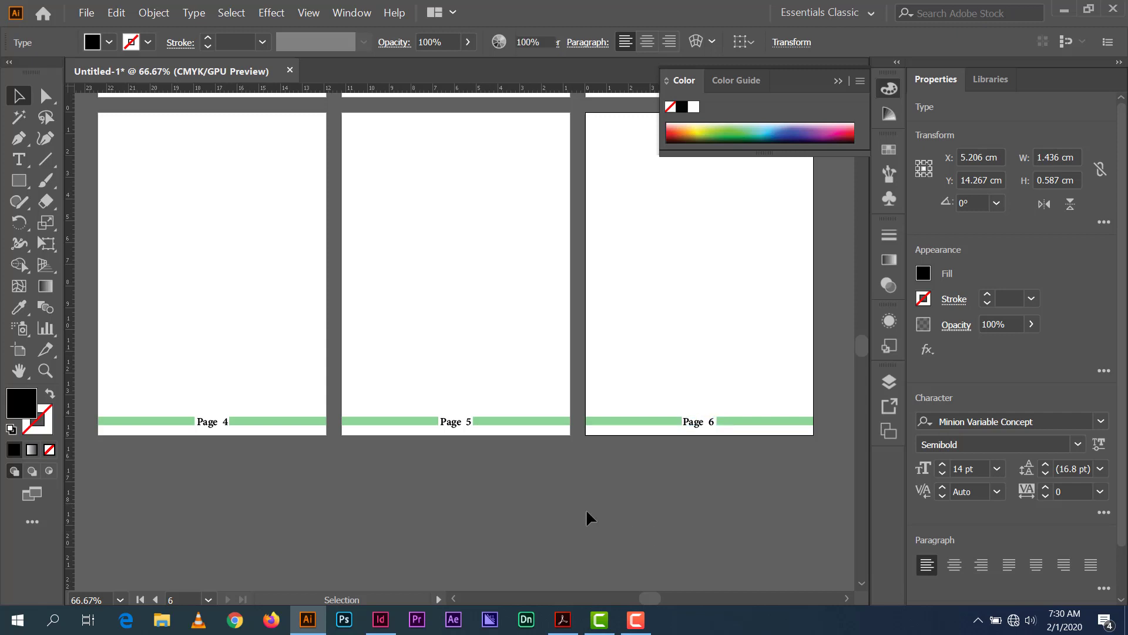
pyautogui.click(461, 424)
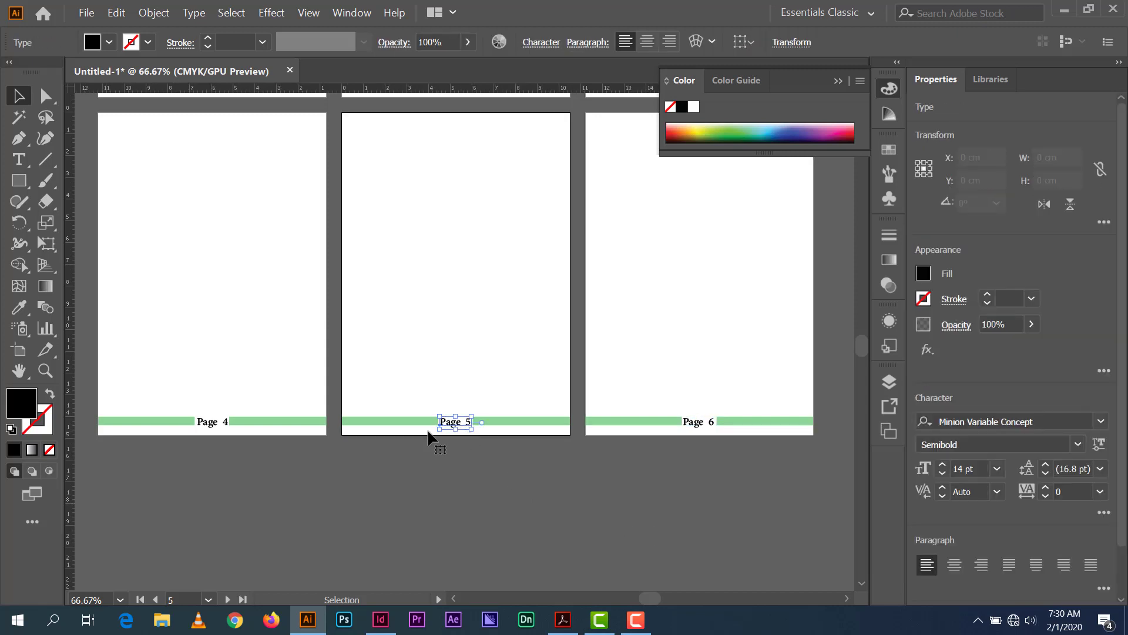
pyautogui.click(222, 425)
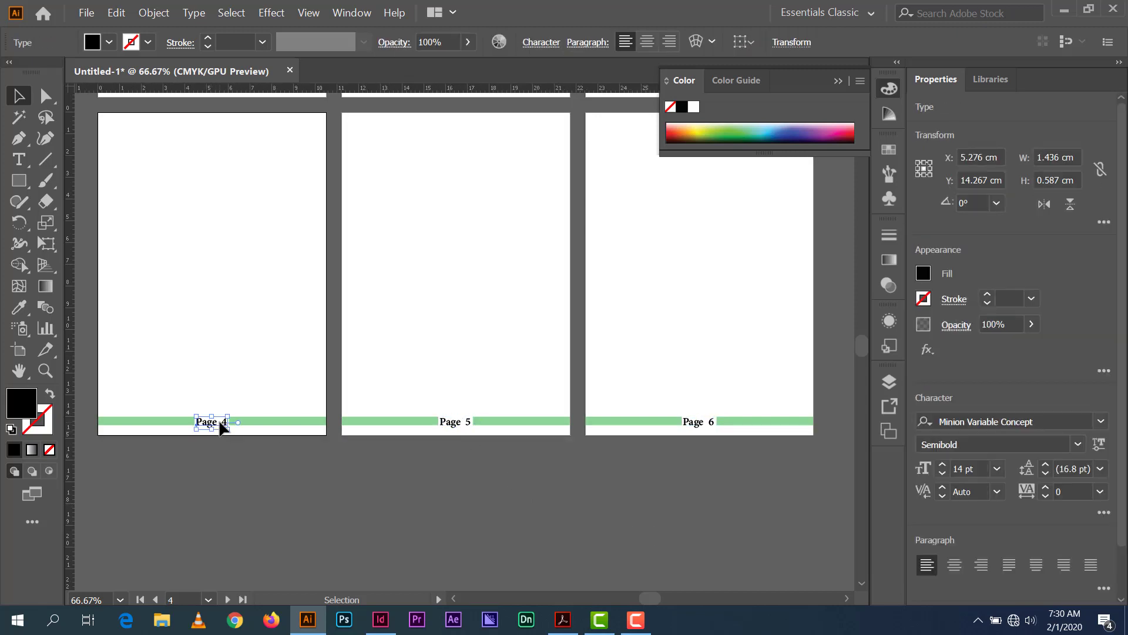
# Check the Page 3 label, then zoom out to 50% to view all six pages.
pyautogui.scroll(3, 382, 459)
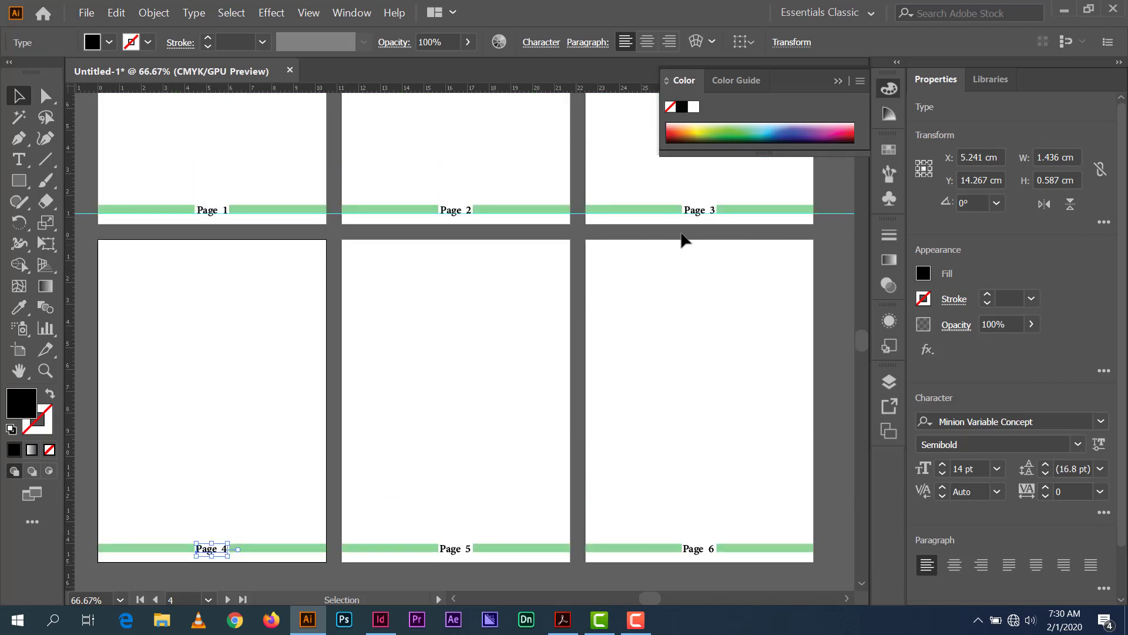
pyautogui.click(695, 213)
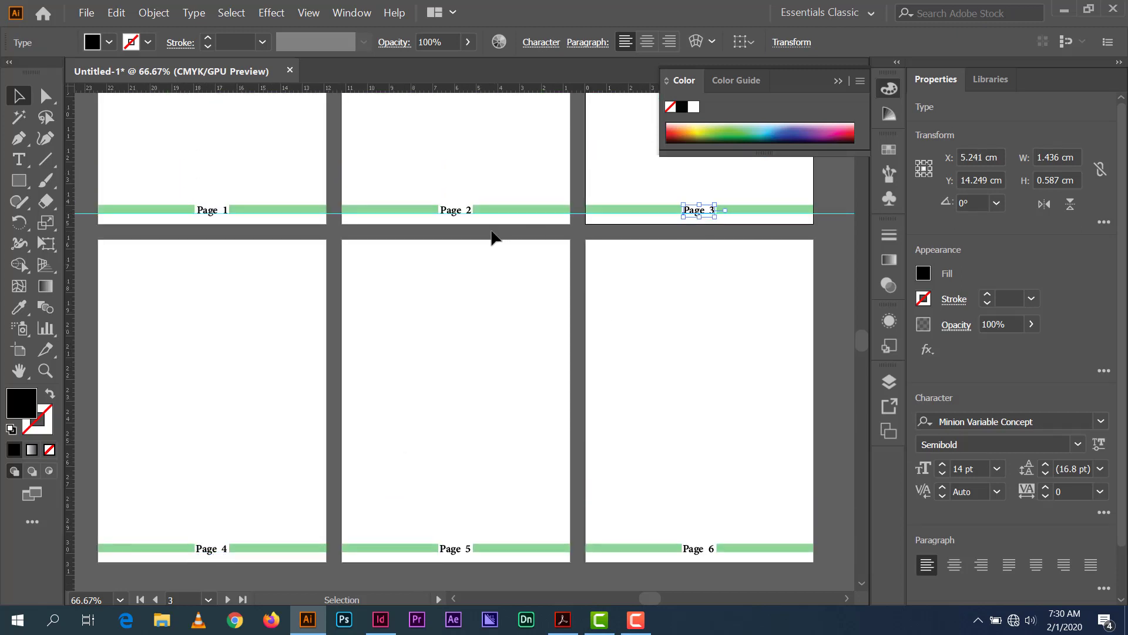
pyautogui.click(487, 342)
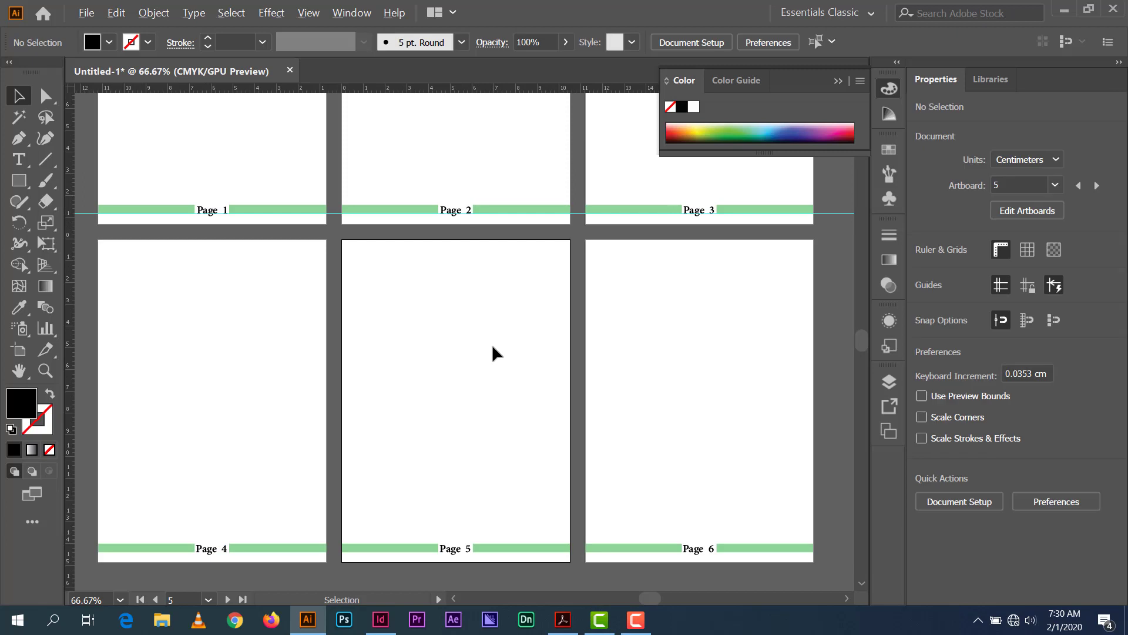
pyautogui.hotkey('ctrl', '-')
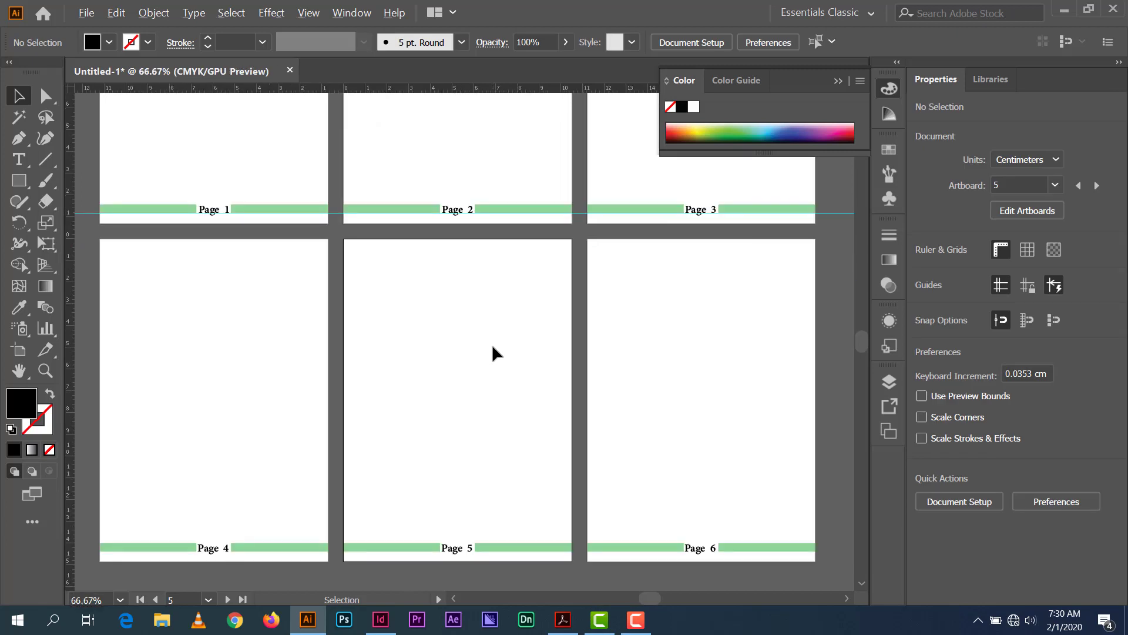
pyautogui.hotkey('ctrl', '-')
pyautogui.scroll(4, 487, 370)
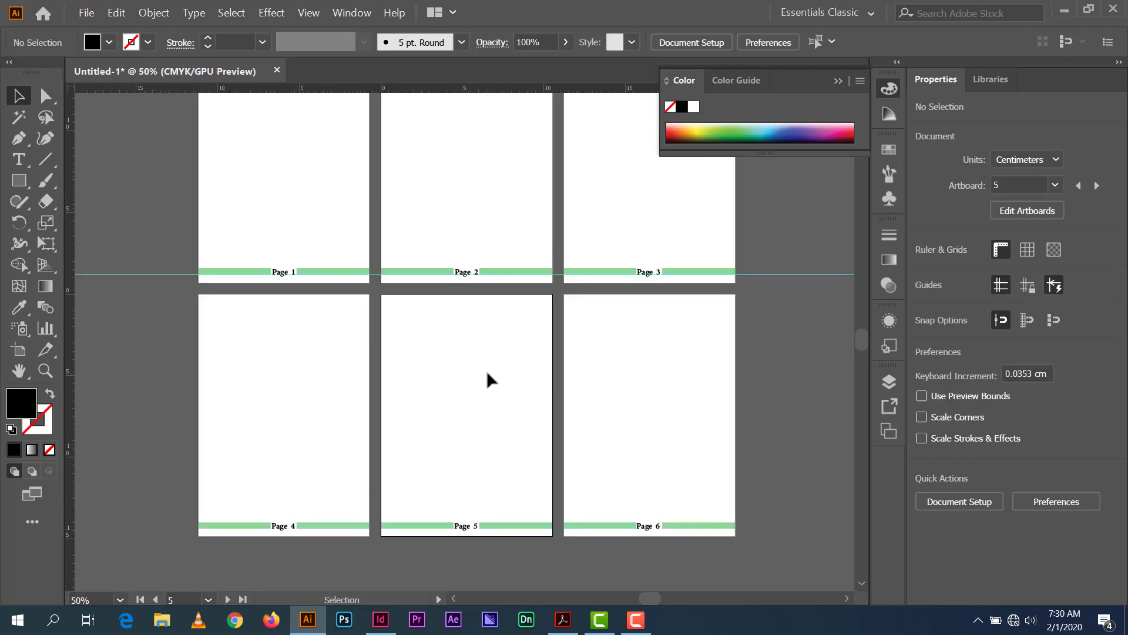
# Draw a Lorem ipsum area text frame filling artboard 1 and set its font style to Regular.
pyautogui.click(21, 157)
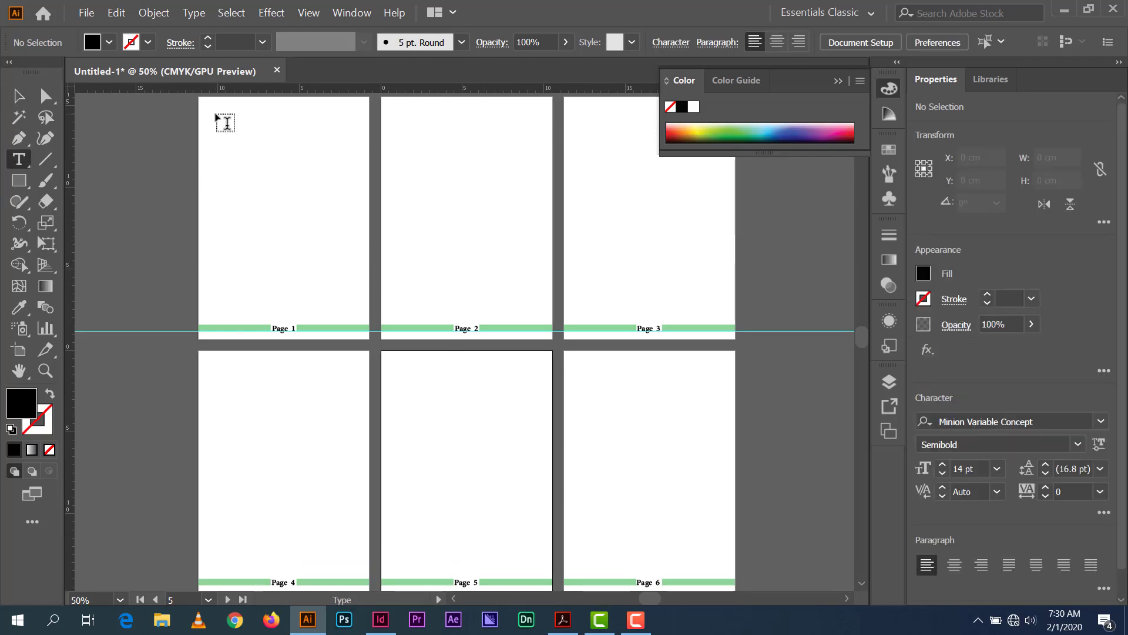
pyautogui.moveTo(217, 115); pyautogui.dragTo(356, 318)
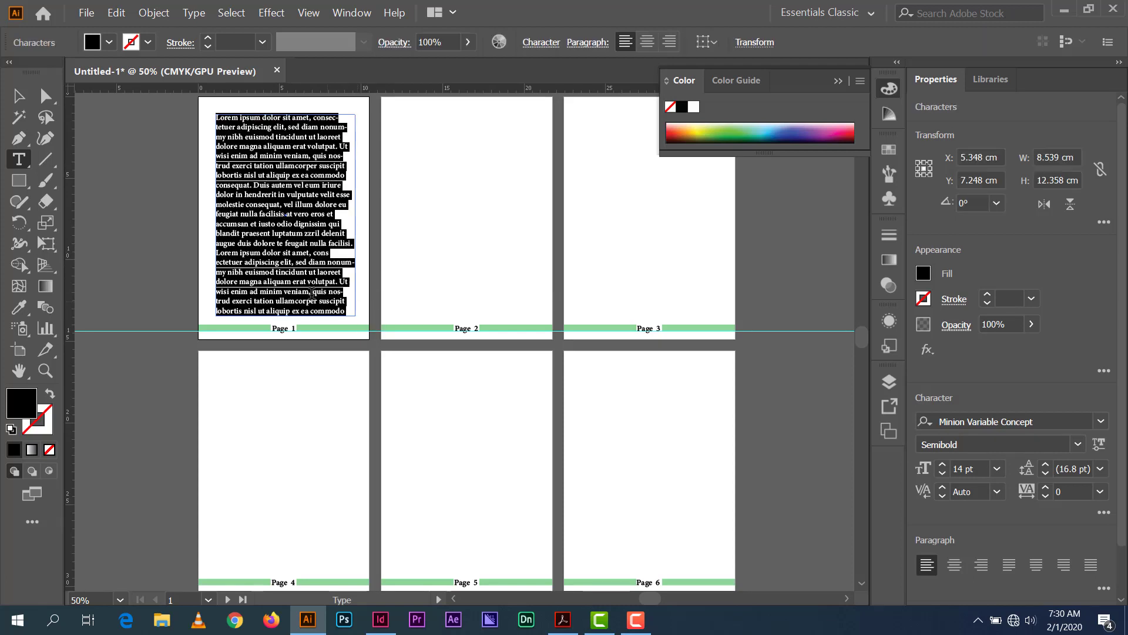
pyautogui.click(262, 184)
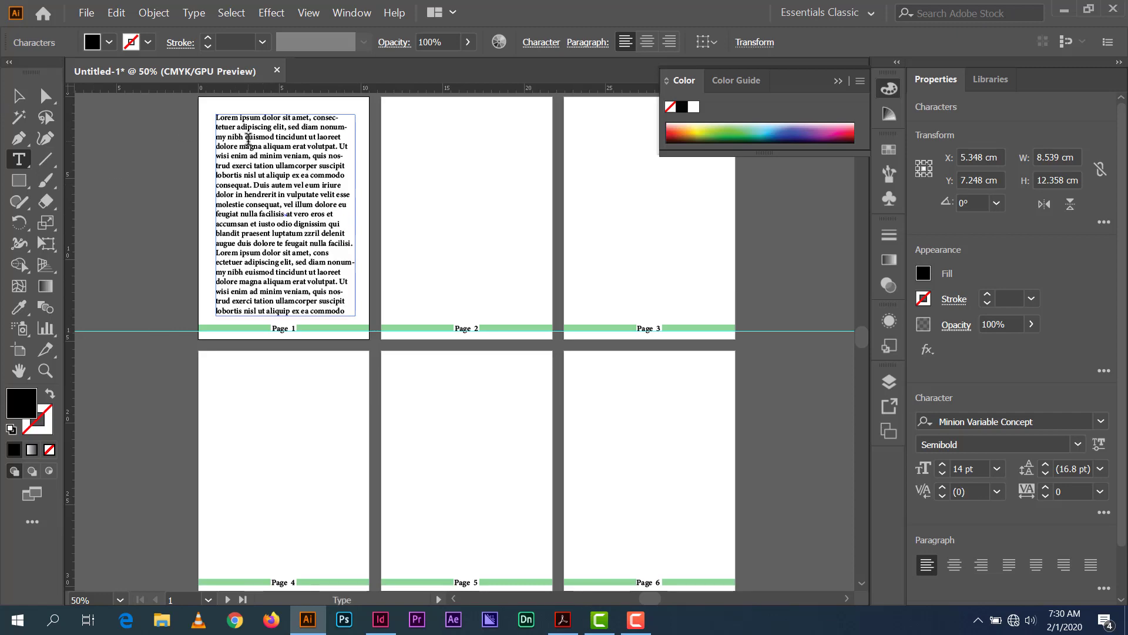
pyautogui.hotkey('ctrl', 'a')
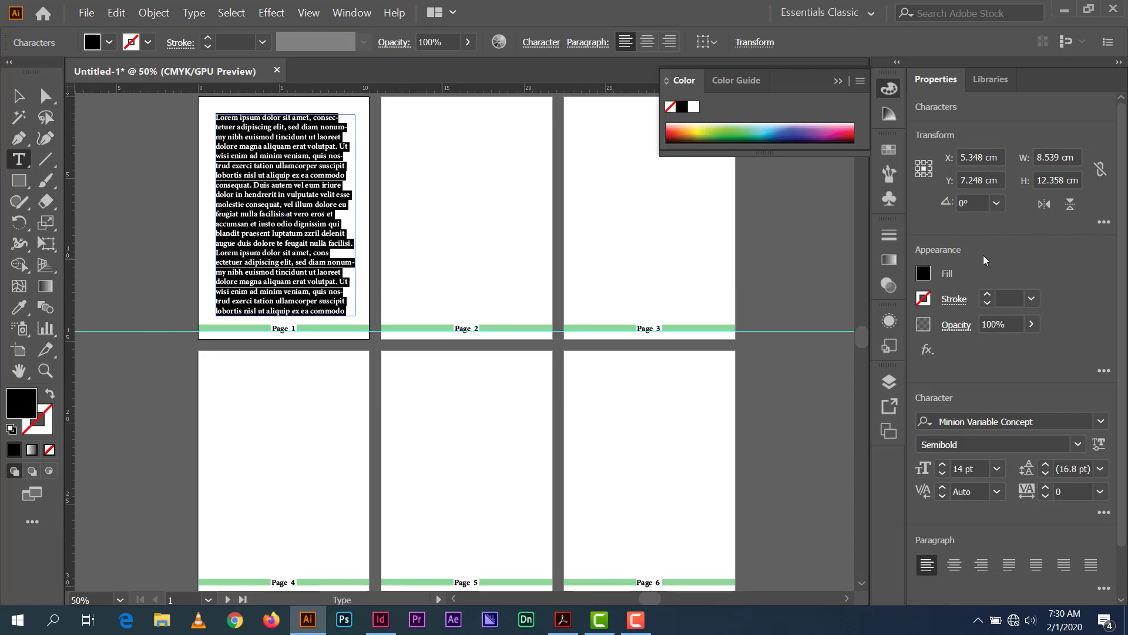
pyautogui.click(1080, 445)
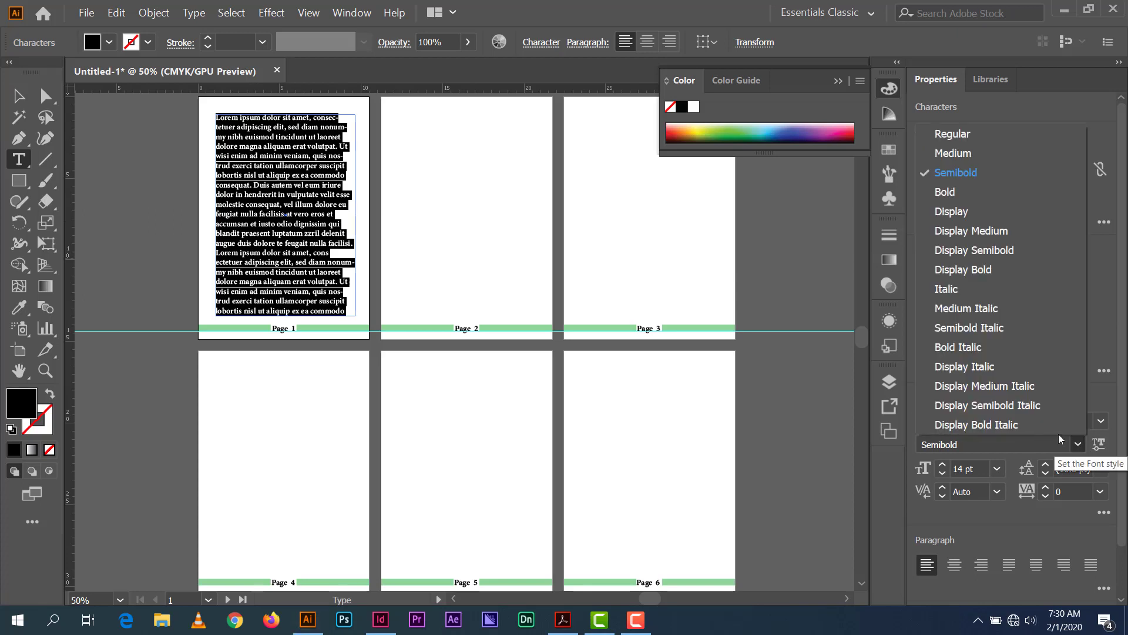
pyautogui.click(962, 138)
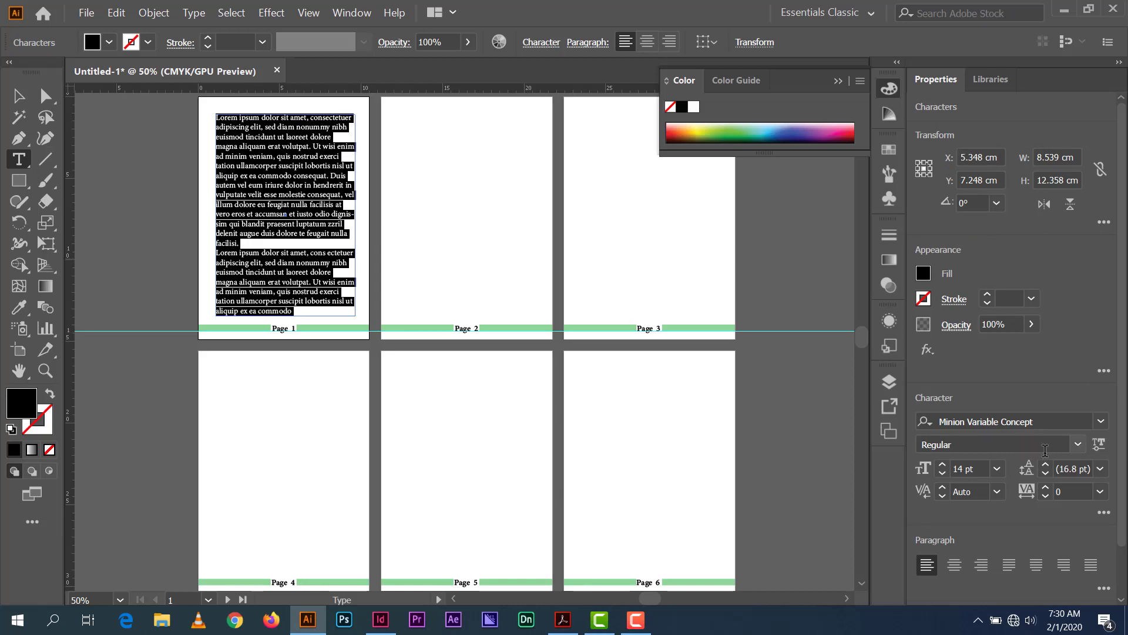
pyautogui.click(316, 174)
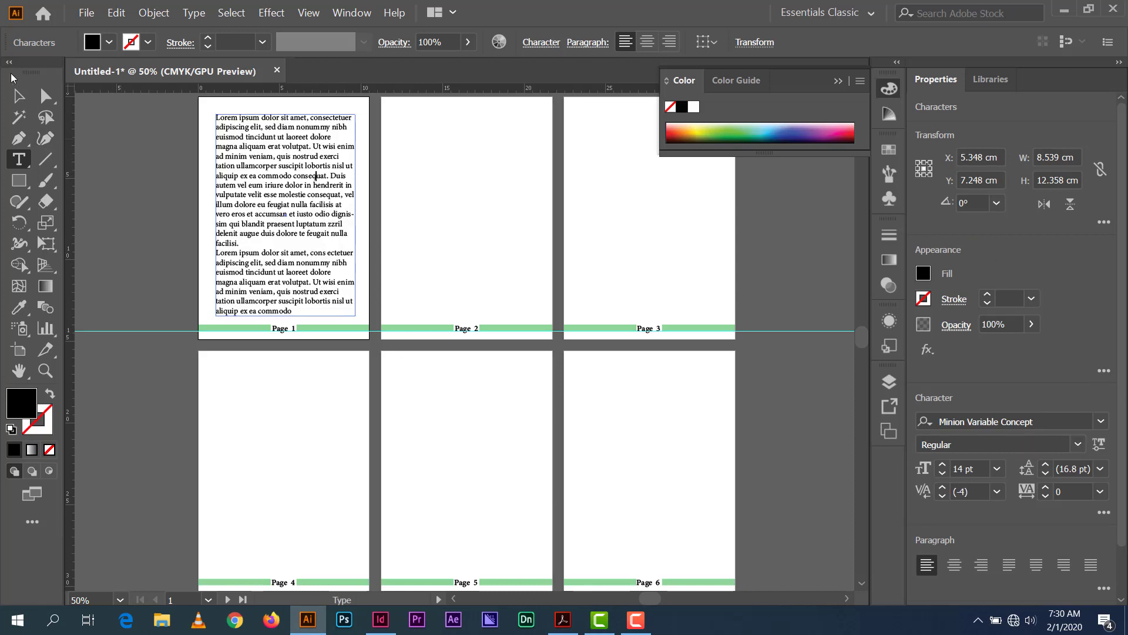
pyautogui.click(19, 96)
# Alt-drag copies of the Lorem ipsum text frame onto artboards 2 through 6.
pyautogui.moveTo(264, 156); pyautogui.dragTo(631, 406)
pyautogui.click(777, 396)
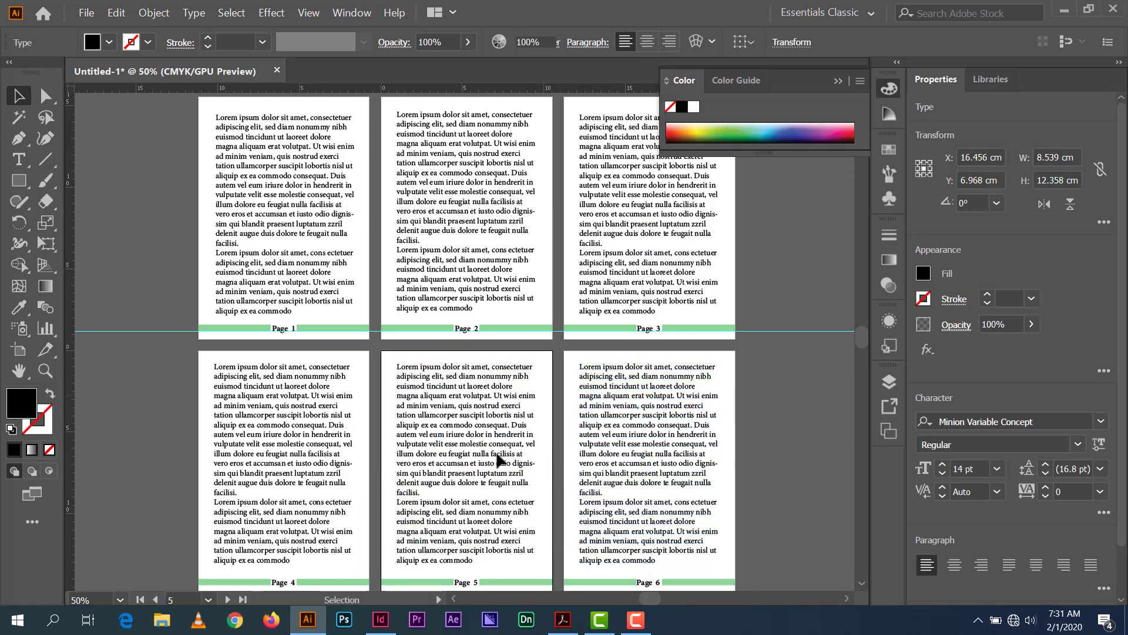
# Zoom to 100% and look over page 2's body text and footer.
pyautogui.scroll(-2, 441, 429)
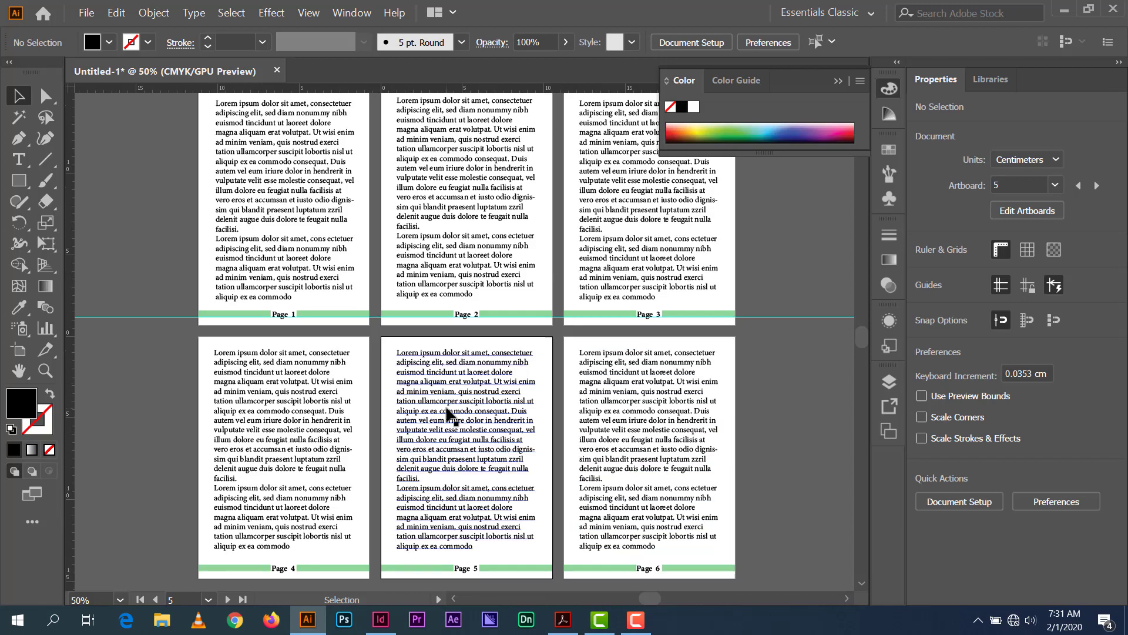
pyautogui.scroll(2, 453, 411)
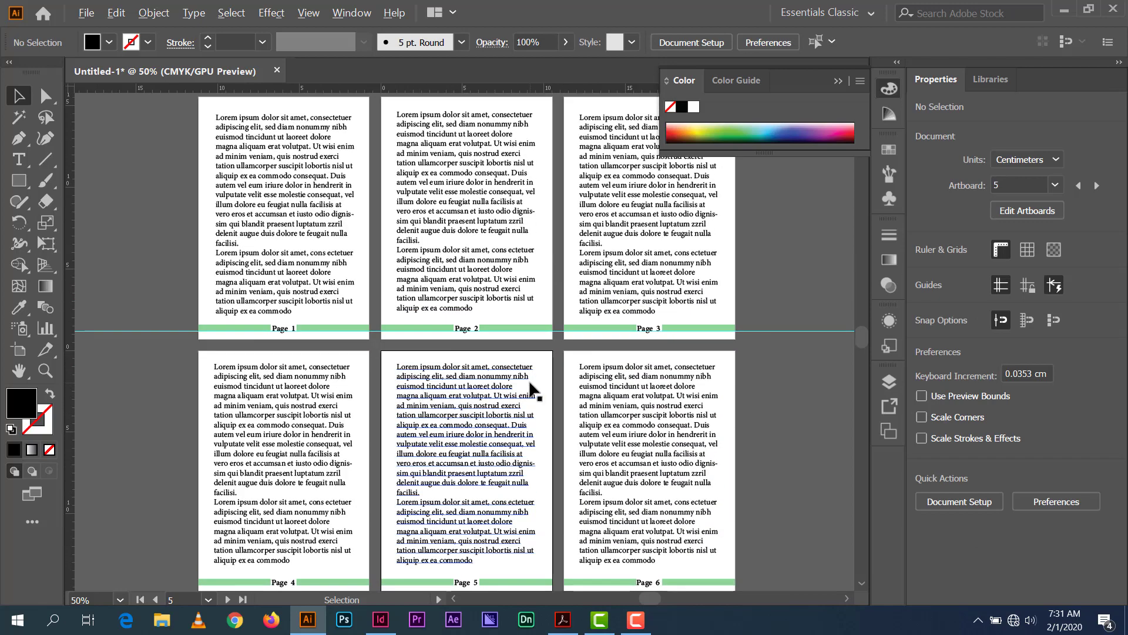
pyautogui.scroll(1, 531, 388)
pyautogui.scroll(1, 531, 389)
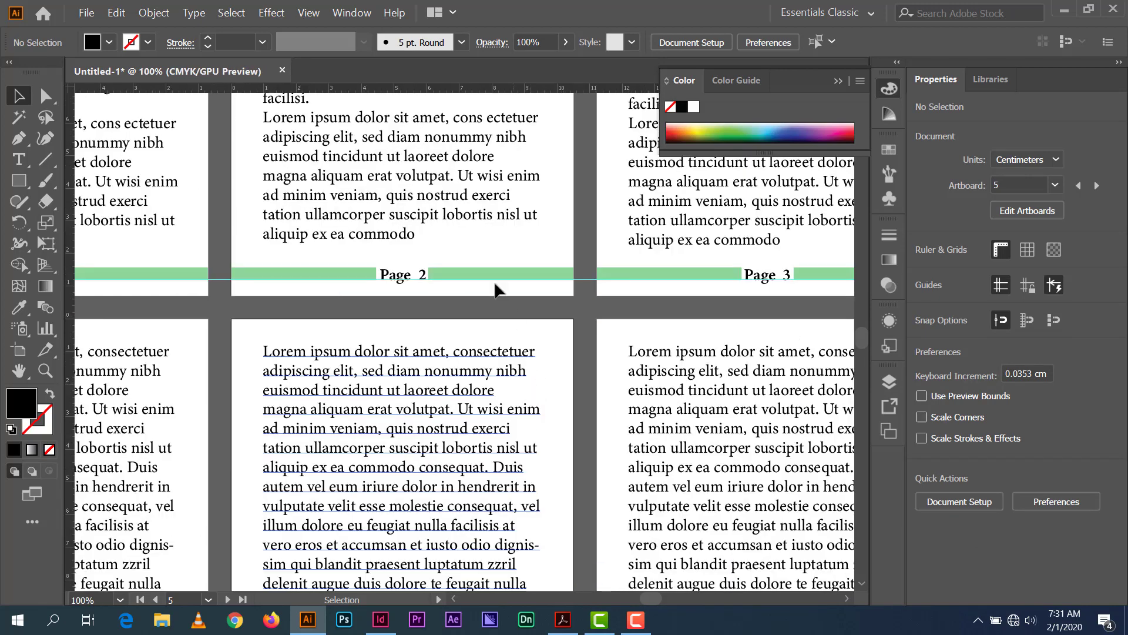
pyautogui.moveTo(486, 312); pyautogui.dragTo(441, 143)
pyautogui.moveTo(453, 272); pyautogui.dragTo(478, 154)
pyautogui.moveTo(474, 218)
pyautogui.mouseDown()
pyautogui.moveTo(482, 386)
pyautogui.moveTo(532, 182)
pyautogui.mouseUp()
# Check the page 5 text, then switch over to InDesign.
pyautogui.moveTo(537, 407); pyautogui.dragTo(536, 194)
pyautogui.moveTo(559, 302)
pyautogui.mouseDown()
pyautogui.moveTo(567, 331)
pyautogui.moveTo(501, 507)
pyautogui.mouseUp()
pyautogui.moveTo(512, 368); pyautogui.dragTo(485, 415)
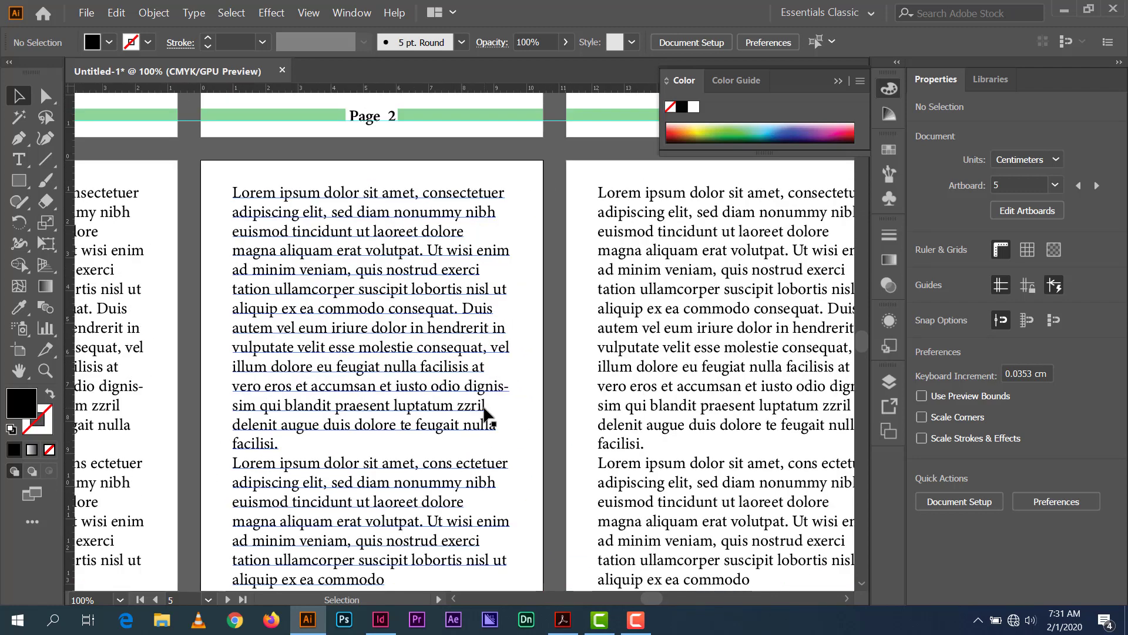
pyautogui.scroll(-2, 486, 416)
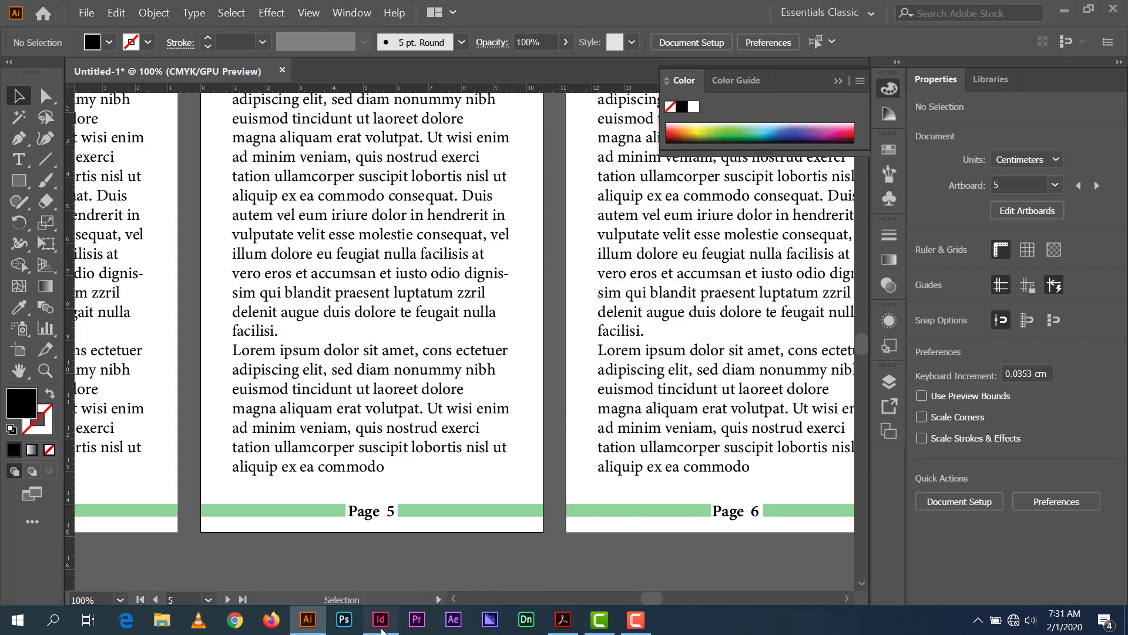
pyautogui.click(381, 620)
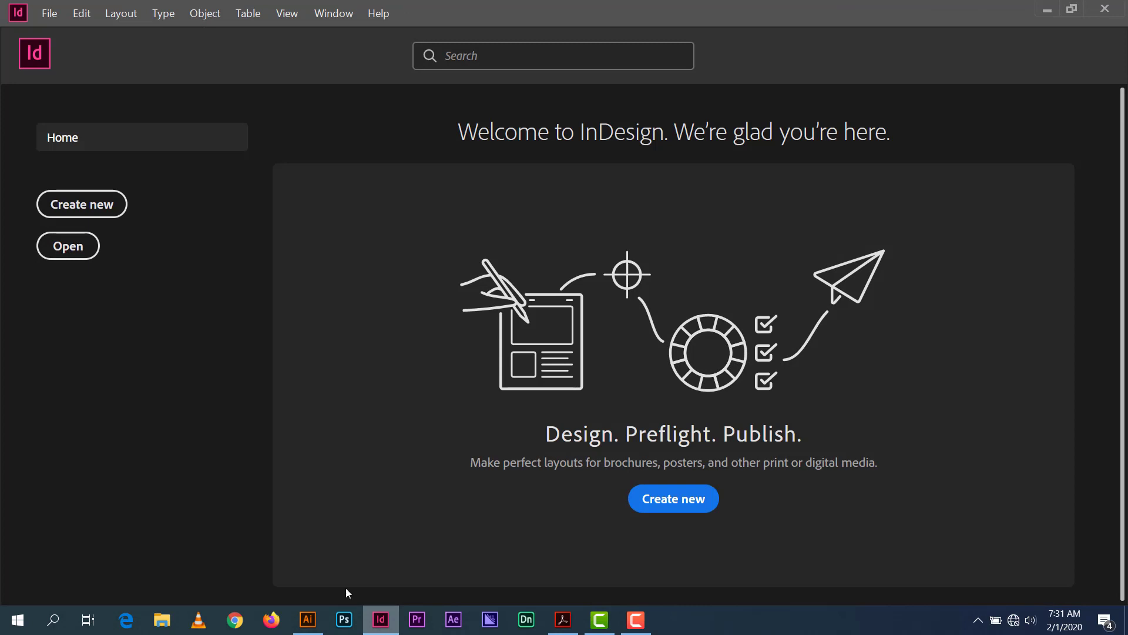
# Choose File > New > Document to bring up the New Document settings.
pyautogui.click(52, 13)
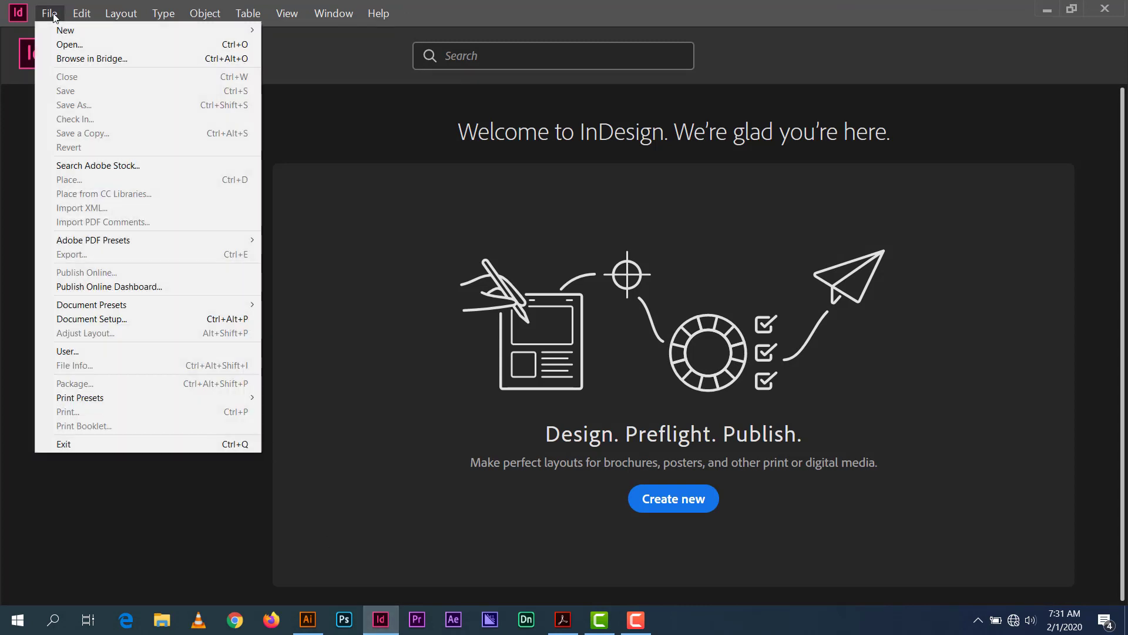
pyautogui.moveTo(68, 33)
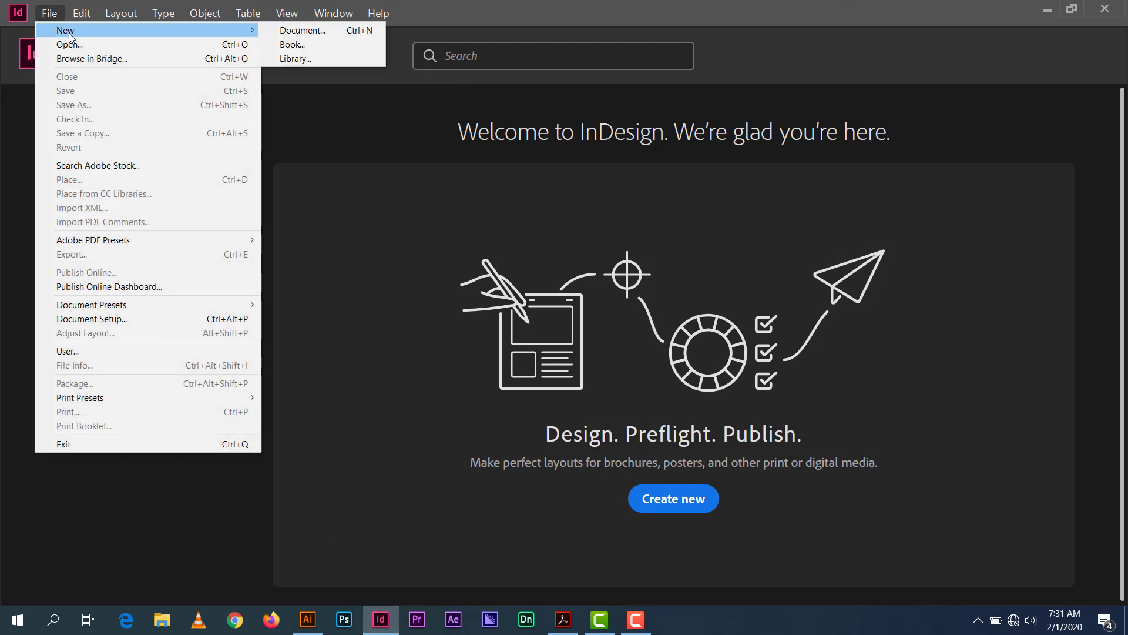
pyautogui.click(290, 27)
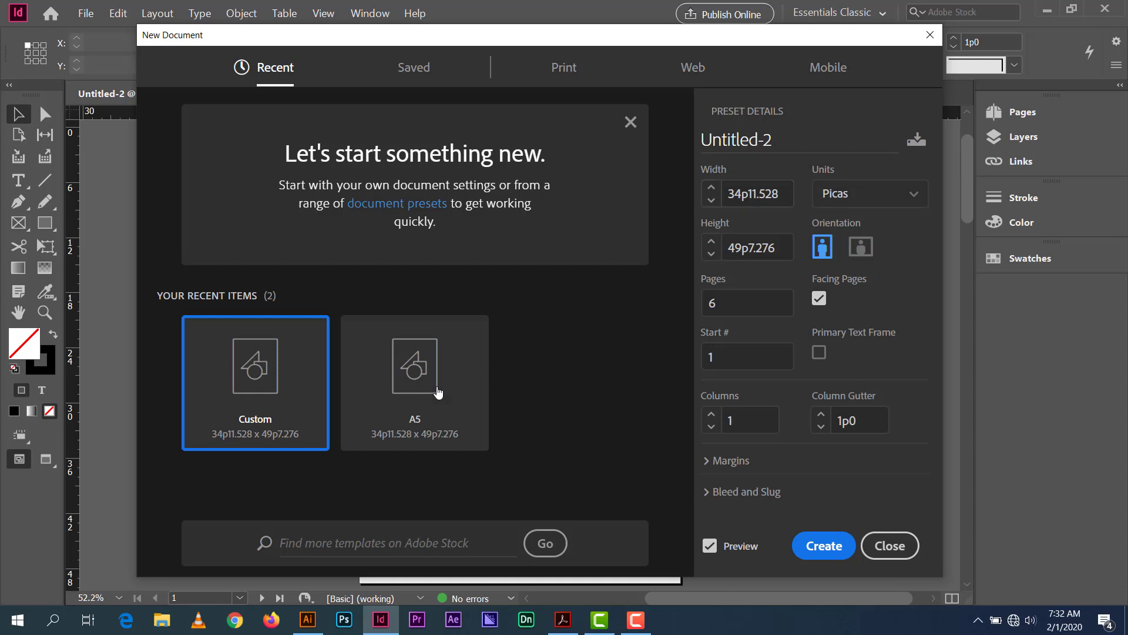
# Pick the A5 preset in Centimeters and select the Pages value to enter 6.
pyautogui.click(428, 390)
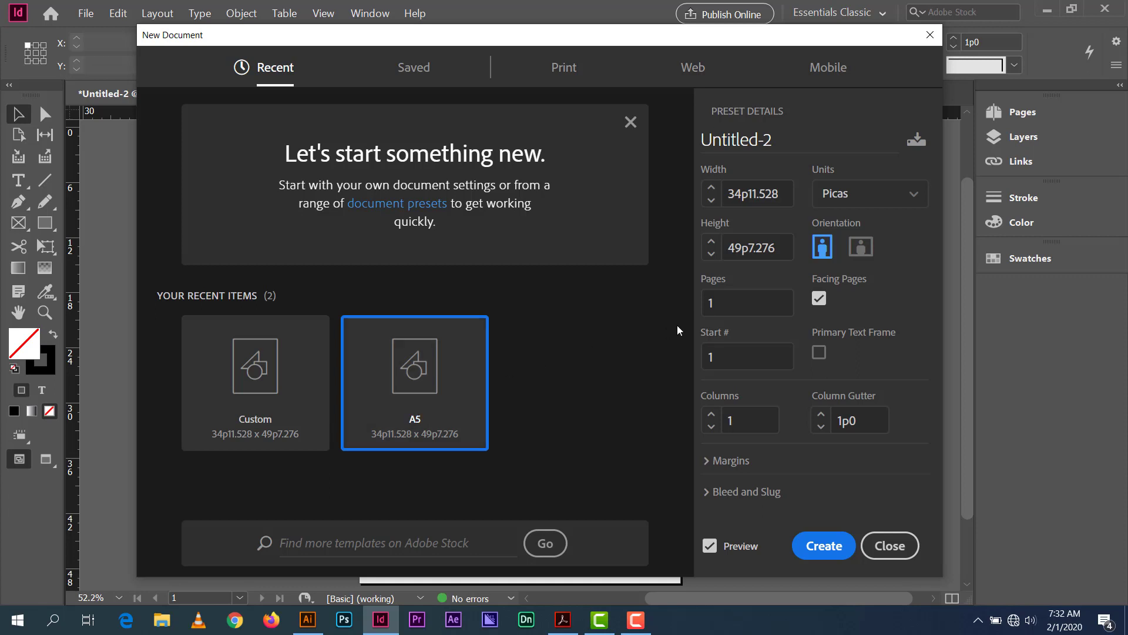
pyautogui.click(843, 201)
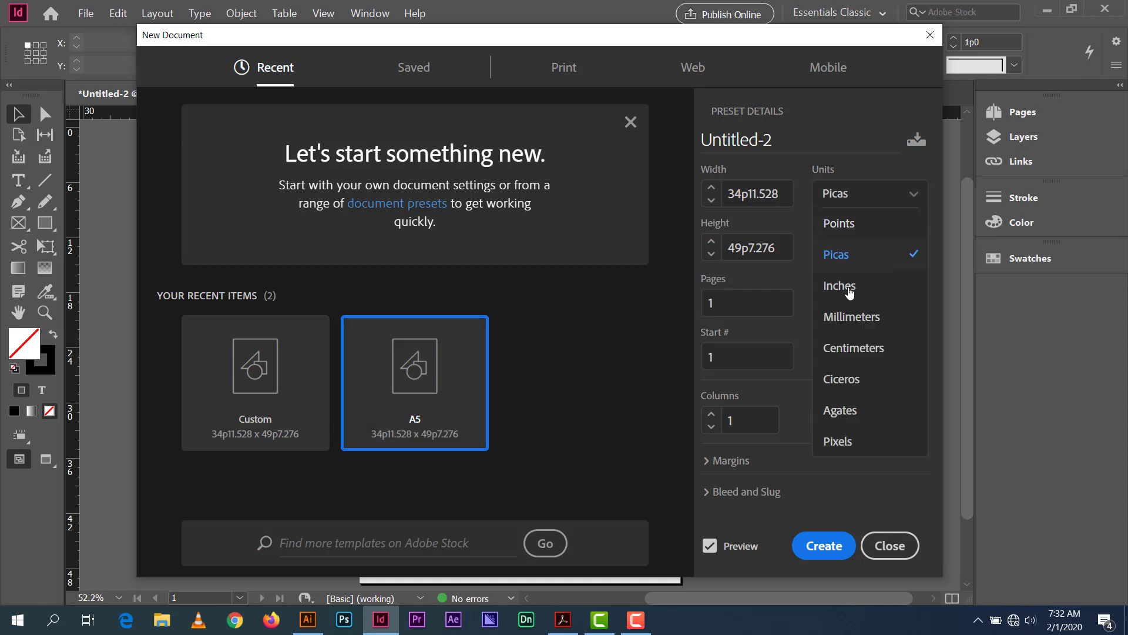
pyautogui.click(847, 349)
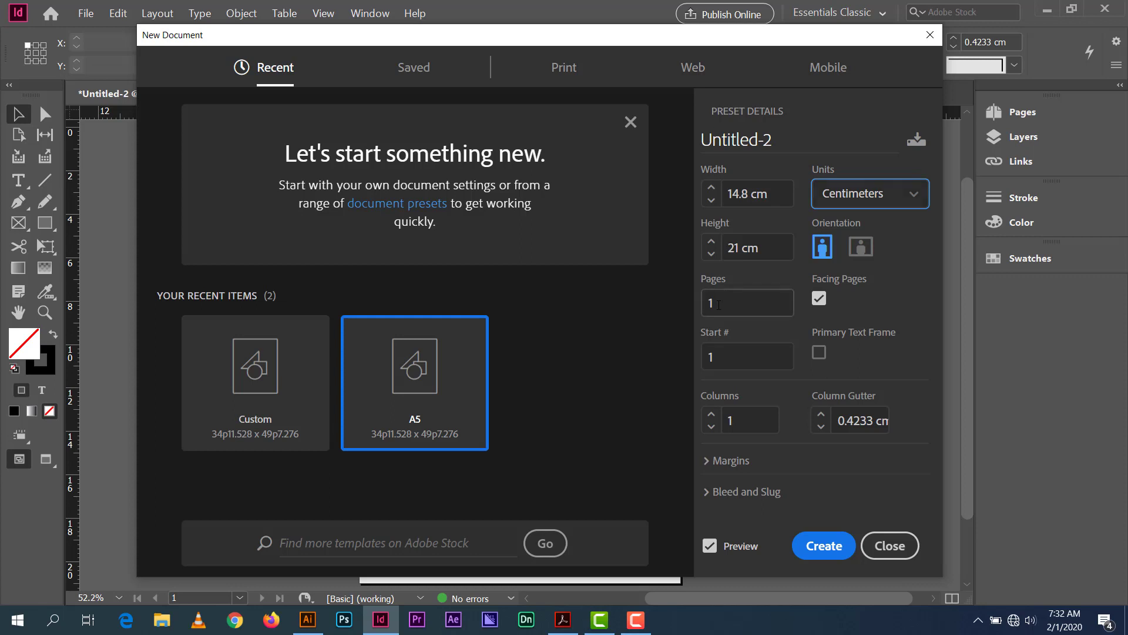
pyautogui.moveTo(718, 305); pyautogui.dragTo(696, 309)
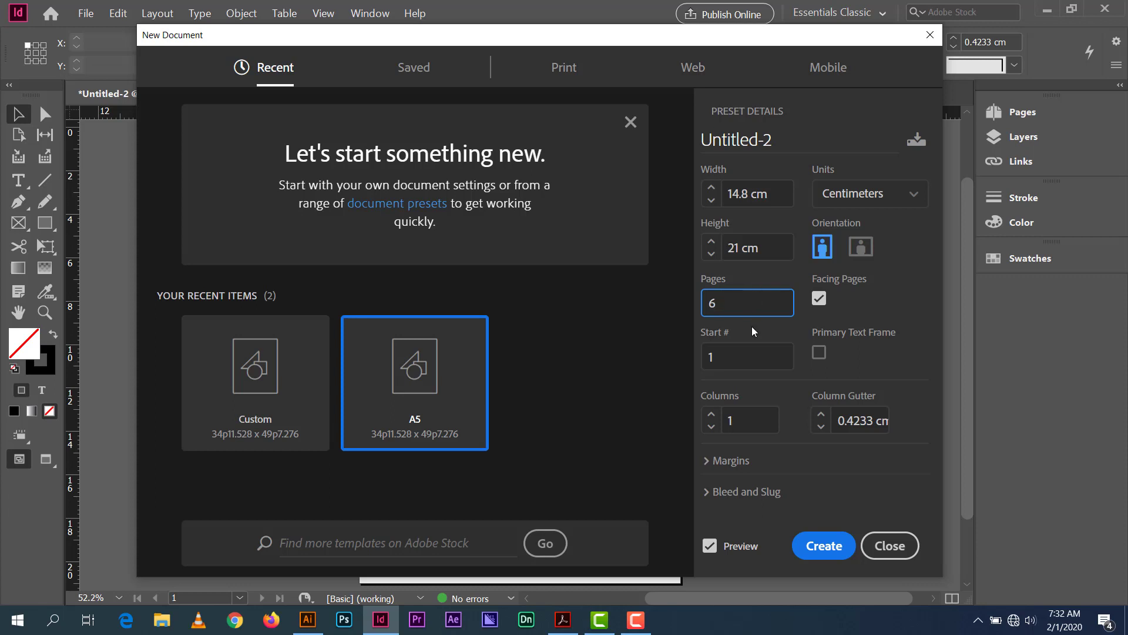
# Create the 6-page facing-pages document, browse its four spreads, and show the Pages panel.
pyautogui.click(826, 546)
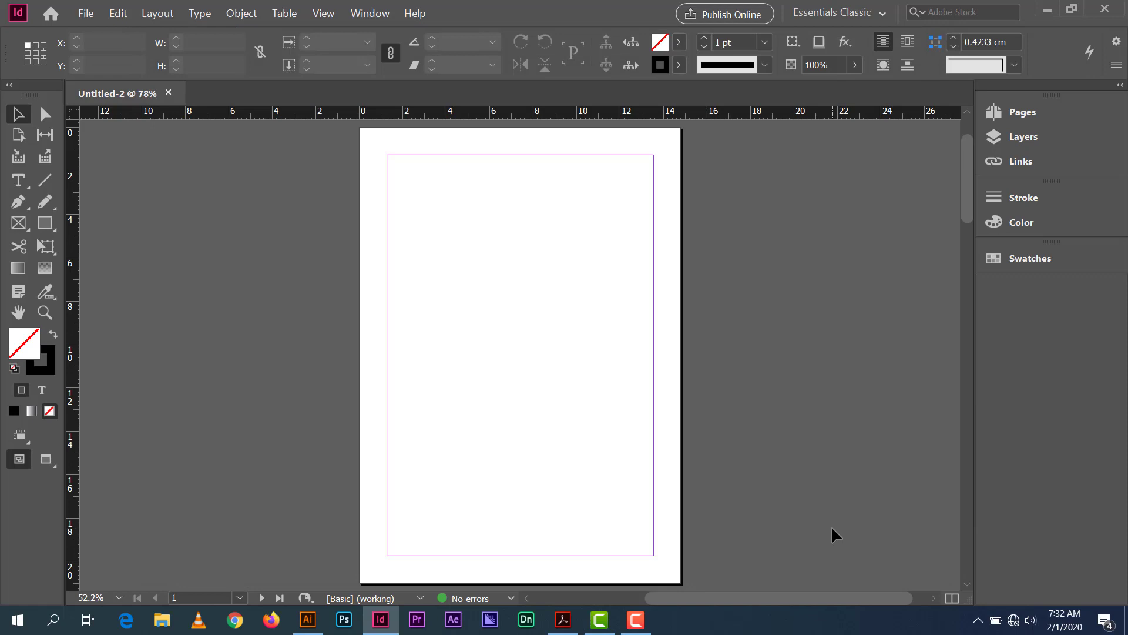
pyautogui.scroll(-5, 726, 422)
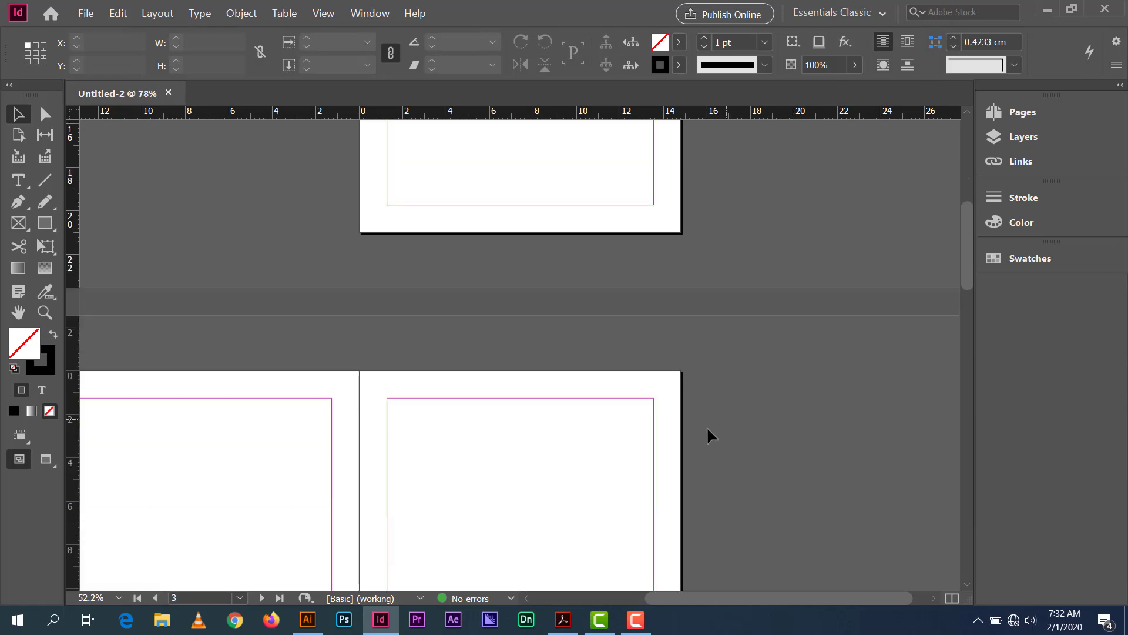
pyautogui.moveTo(550, 449); pyautogui.dragTo(675, 398)
pyautogui.scroll(-6, 677, 391)
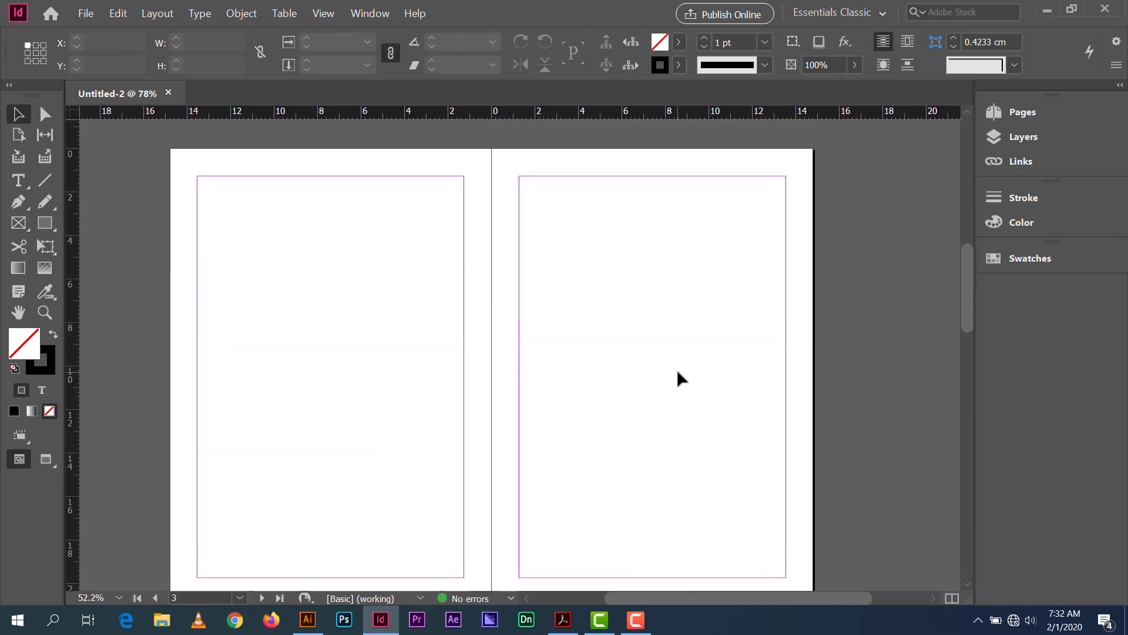
pyautogui.scroll(-4, 678, 373)
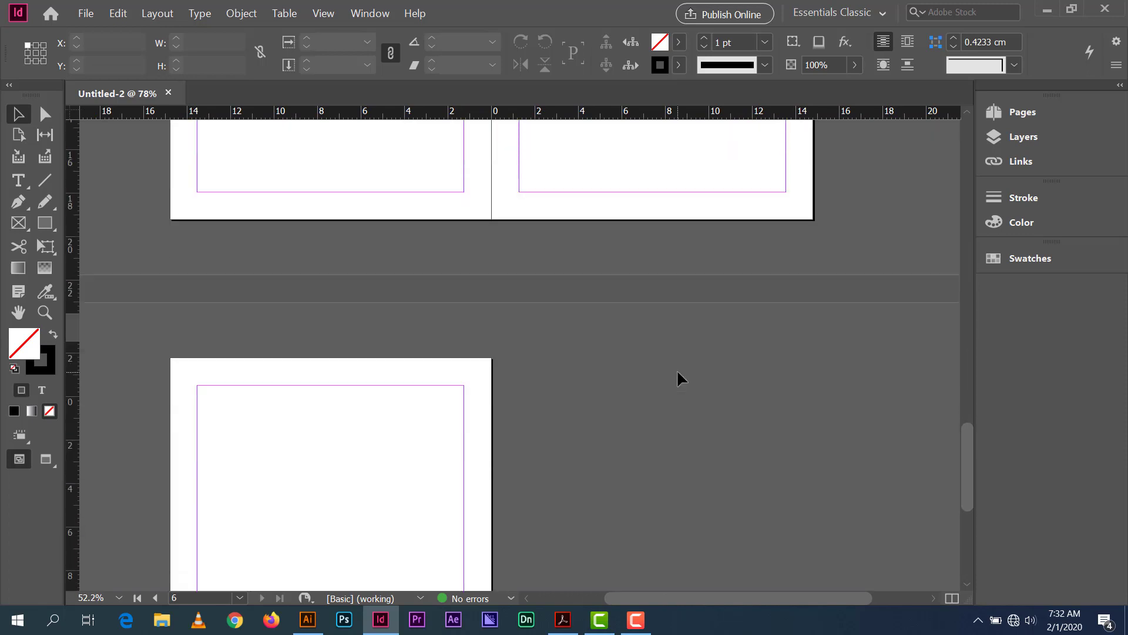
pyautogui.scroll(4, 677, 373)
pyautogui.scroll(-2, 678, 372)
pyautogui.scroll(12, 677, 364)
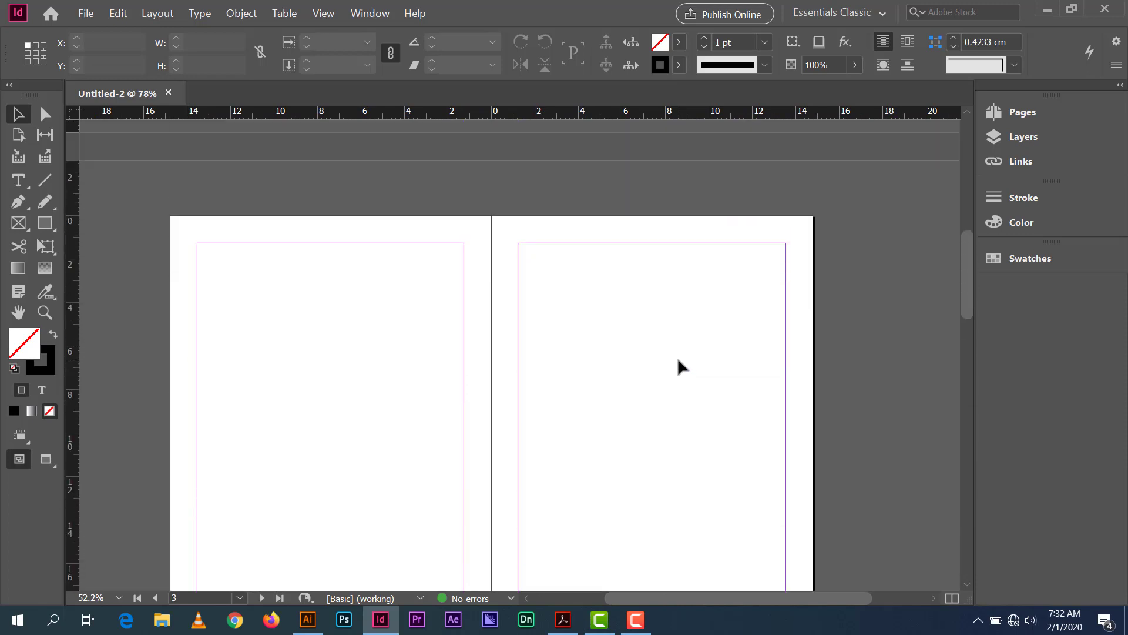
pyautogui.scroll(-6, 678, 361)
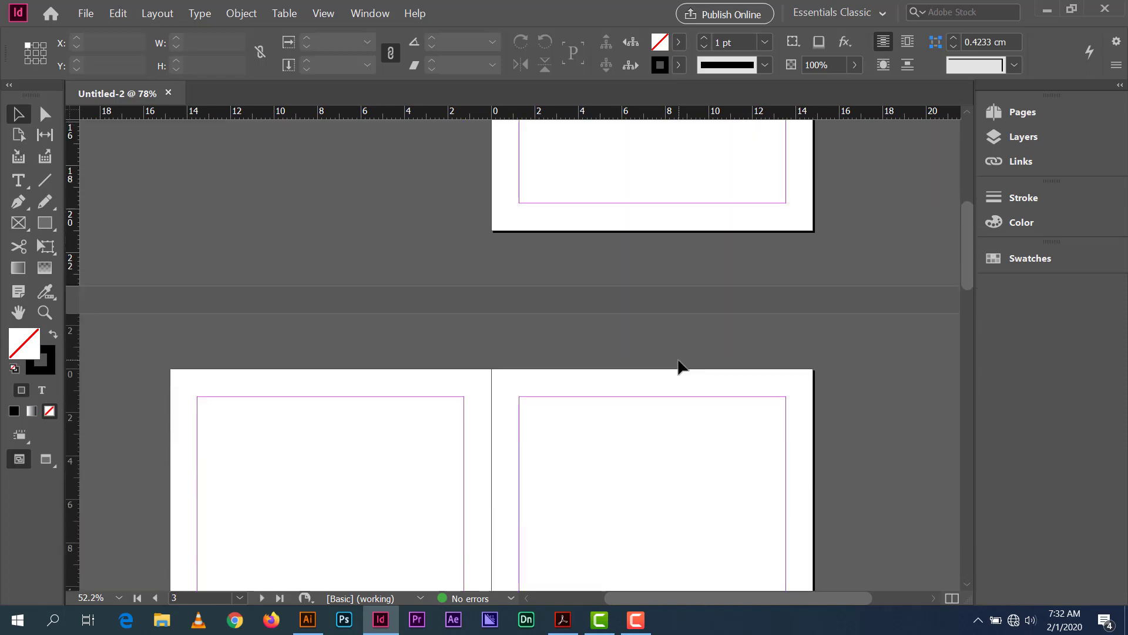
pyautogui.scroll(6, 677, 364)
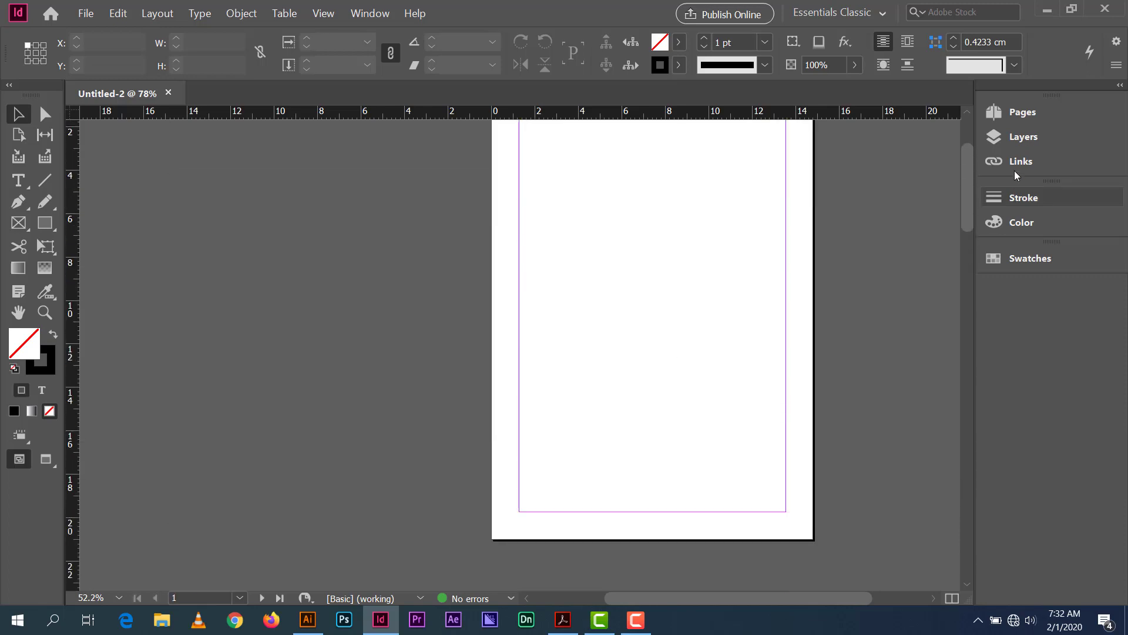
pyautogui.click(1026, 111)
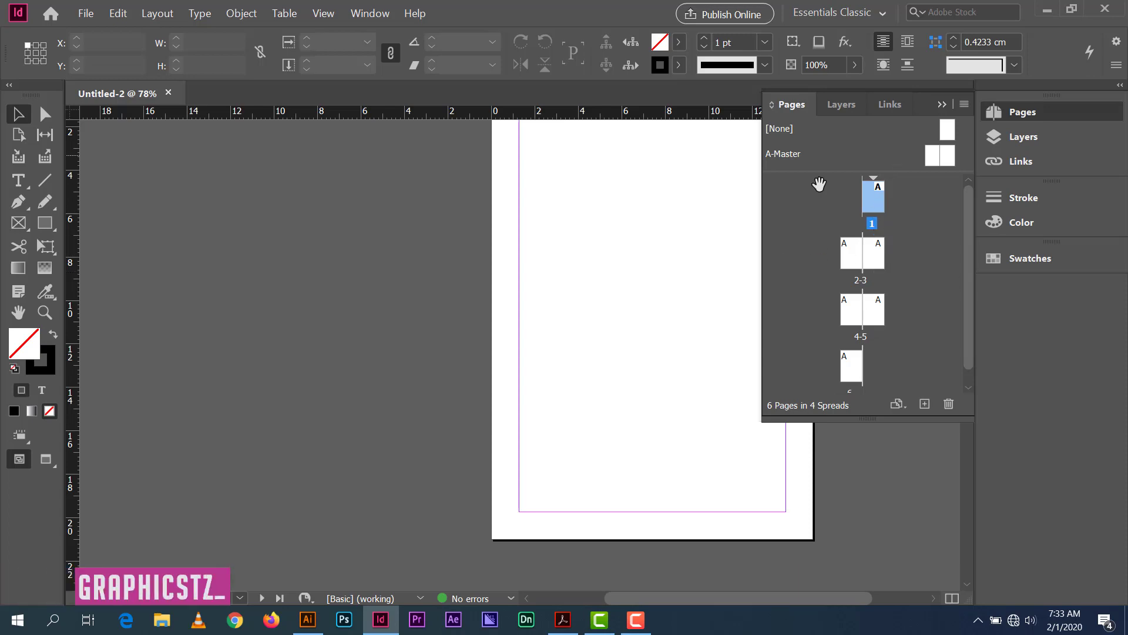
pyautogui.click(942, 104)
pyautogui.moveTo(738, 247); pyautogui.dragTo(643, 306)
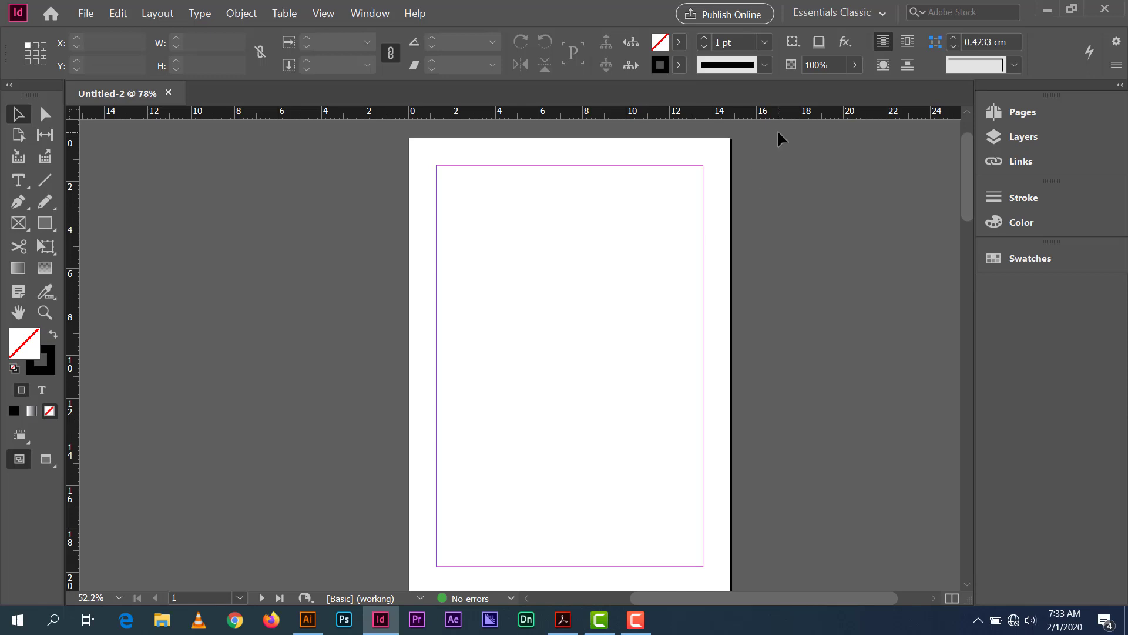
pyautogui.click(1023, 114)
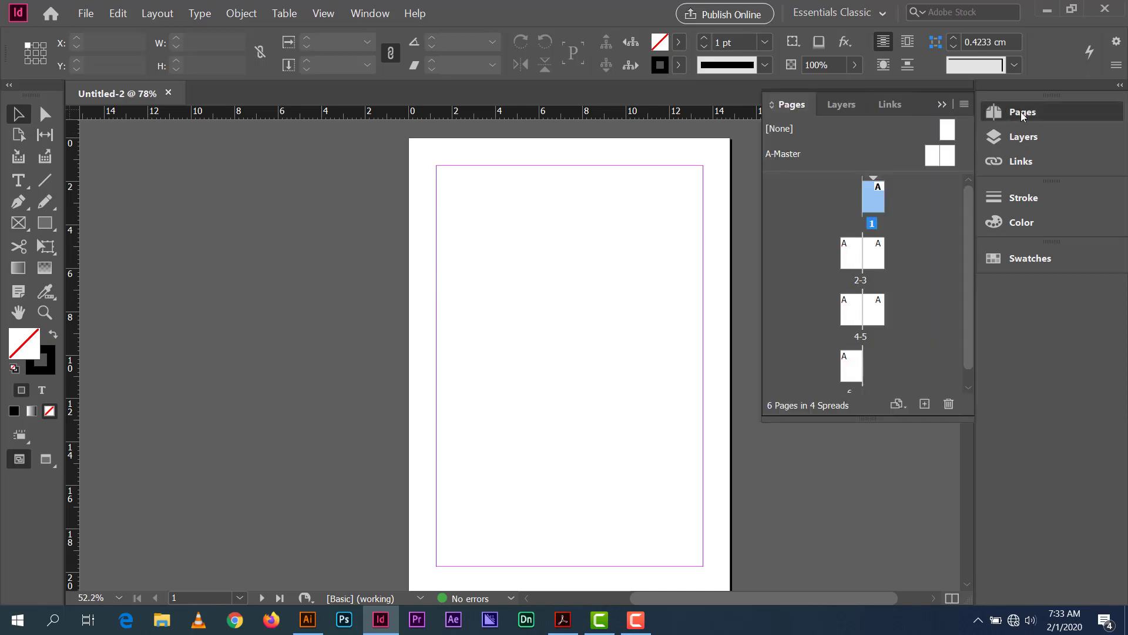
# Open the A-Master spread for editing and frame both facing pages in view.
pyautogui.doubleClick(929, 157)
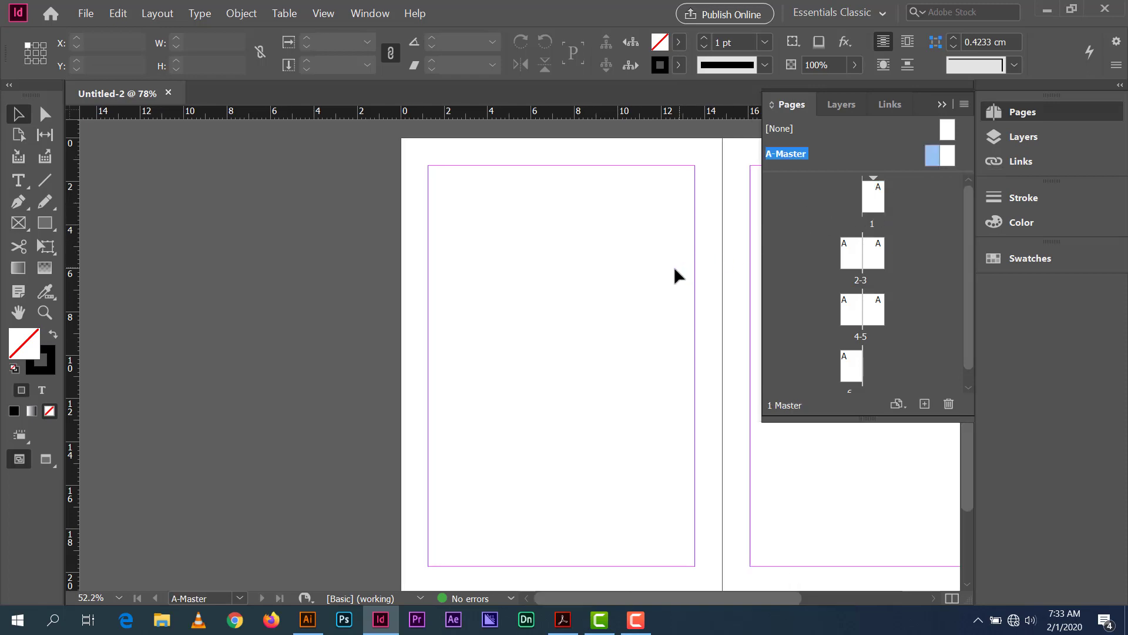
pyautogui.moveTo(661, 275); pyautogui.dragTo(459, 265)
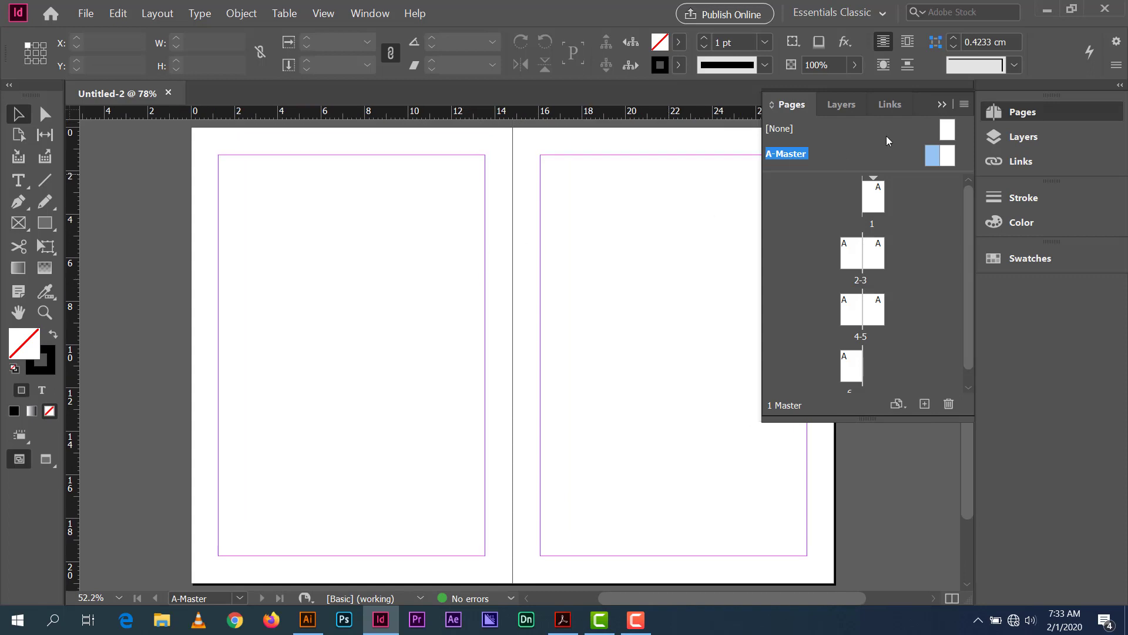
pyautogui.click(944, 104)
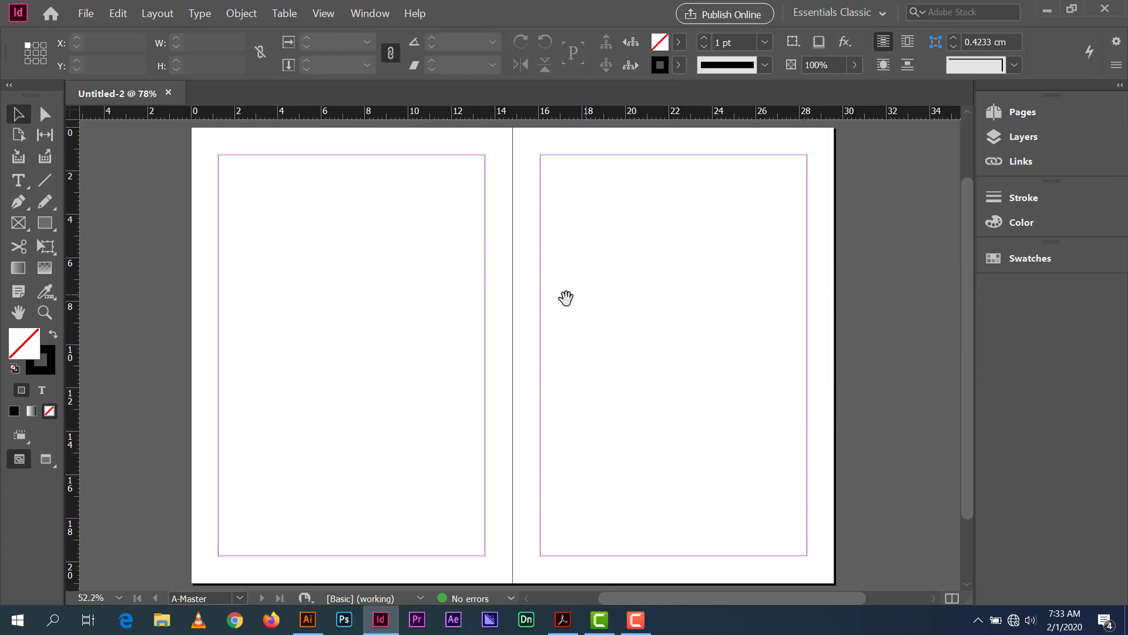
pyautogui.moveTo(566, 298)
pyautogui.mouseDown()
pyautogui.moveTo(745, 227)
pyautogui.moveTo(499, 372)
pyautogui.moveTo(625, 428)
pyautogui.moveTo(529, 243)
pyautogui.moveTo(464, 252)
pyautogui.moveTo(544, 171)
pyautogui.moveTo(605, 345)
pyautogui.moveTo(584, 302)
pyautogui.mouseUp()
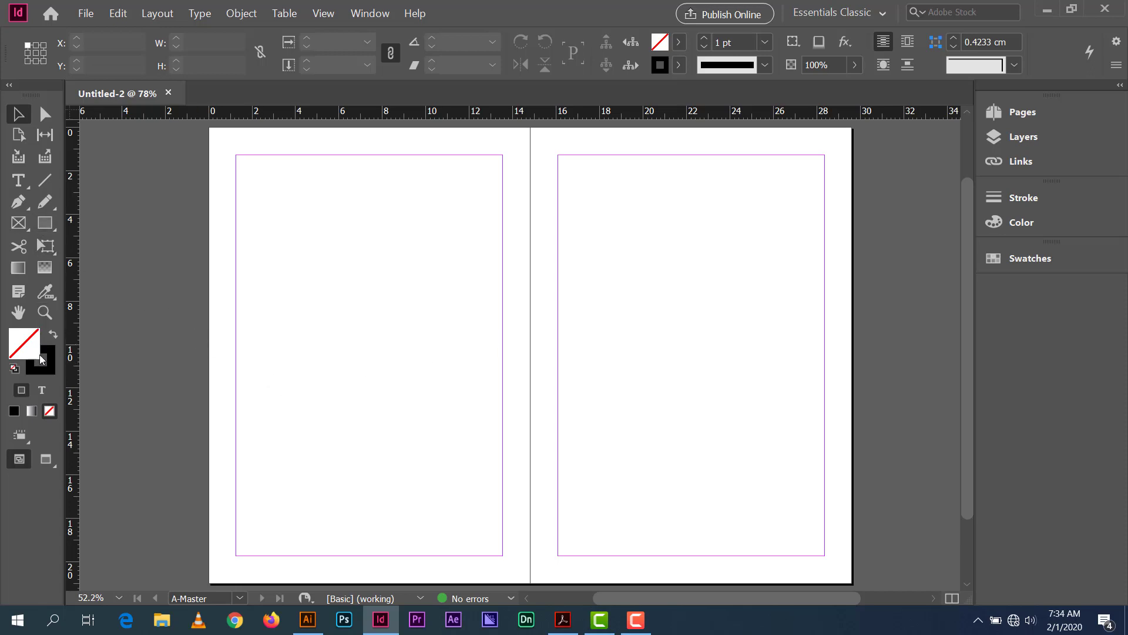
# Set the stroke to None and the fill to green #23fca0 (RGB 35/252/160).
pyautogui.click(49, 411)
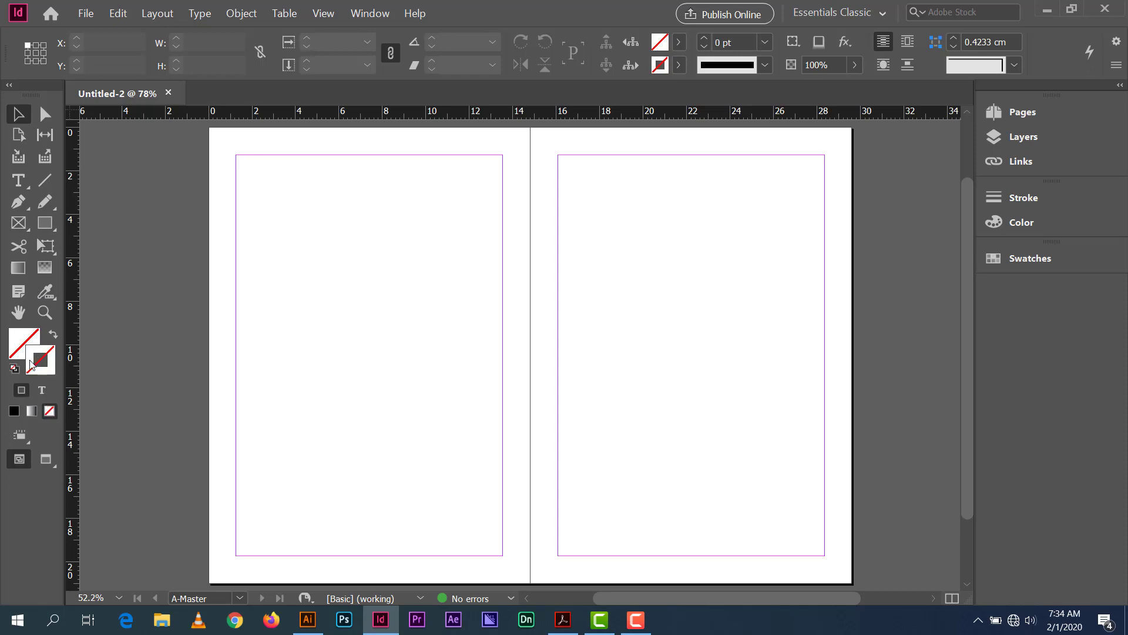
pyautogui.doubleClick(29, 341)
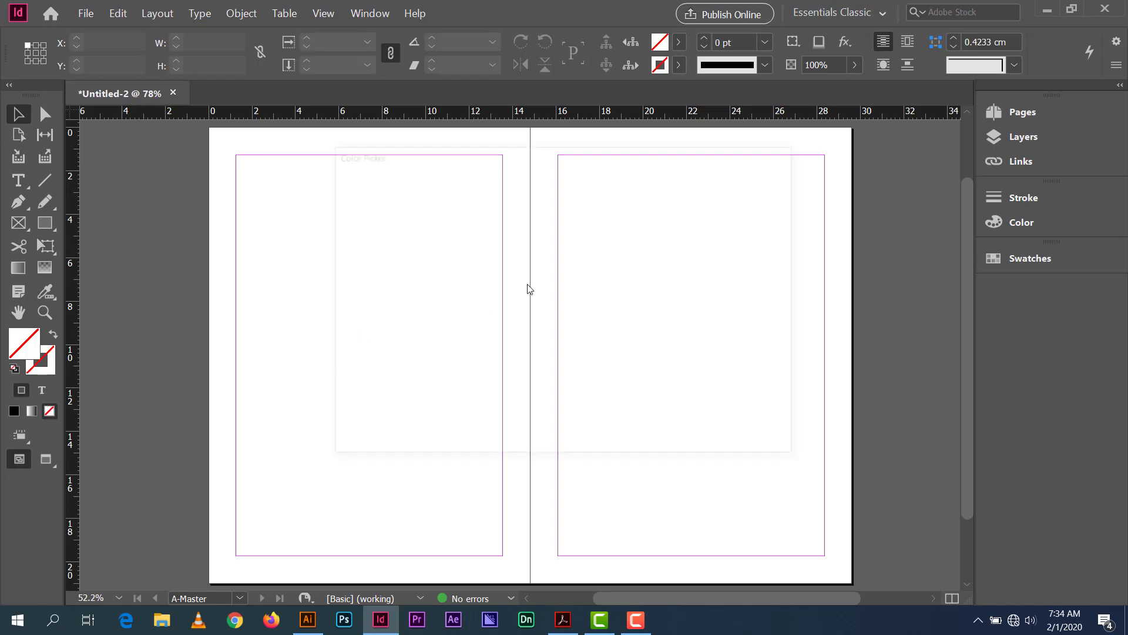
pyautogui.moveTo(378, 259)
pyautogui.mouseDown()
pyautogui.moveTo(448, 245)
pyautogui.moveTo(477, 203)
pyautogui.mouseUp()
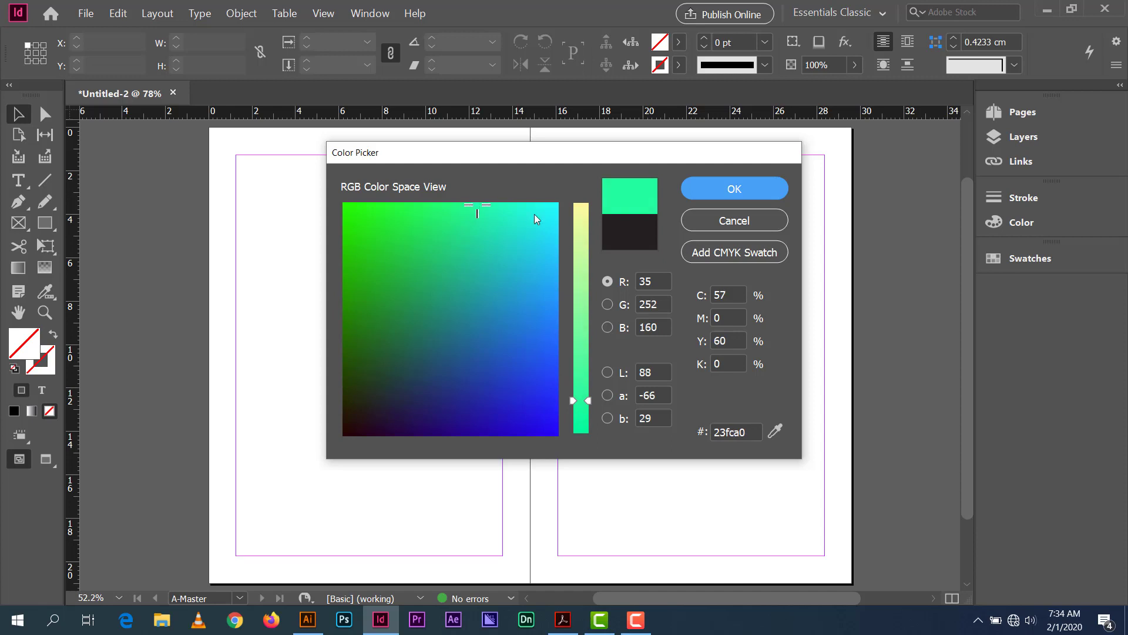
pyautogui.click(695, 190)
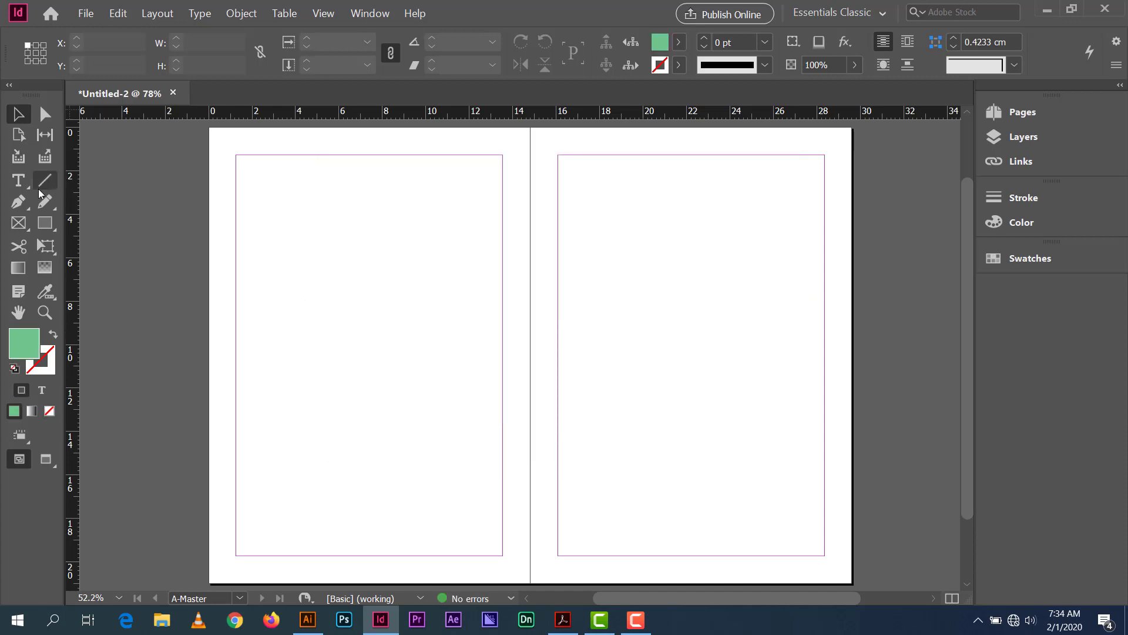
pyautogui.click(46, 223)
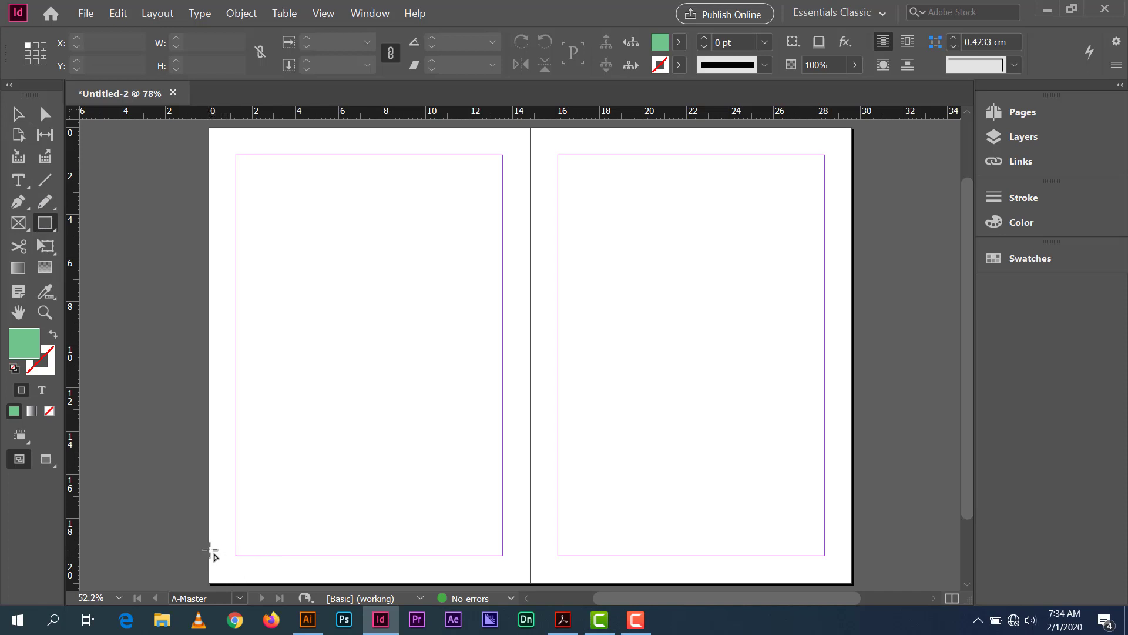
# Draw a 0.55 cm-high green bar from the left page's bottom-left corner, widened to 10.45 cm.
pyautogui.moveTo(210, 550); pyautogui.dragTo(338, 561)
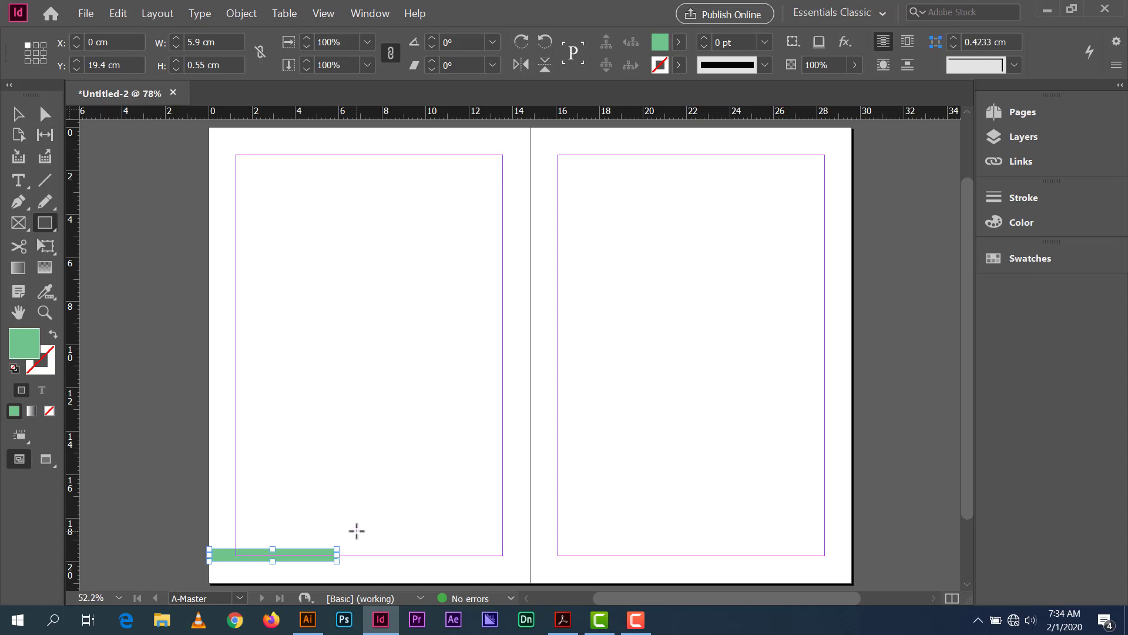
pyautogui.click(18, 114)
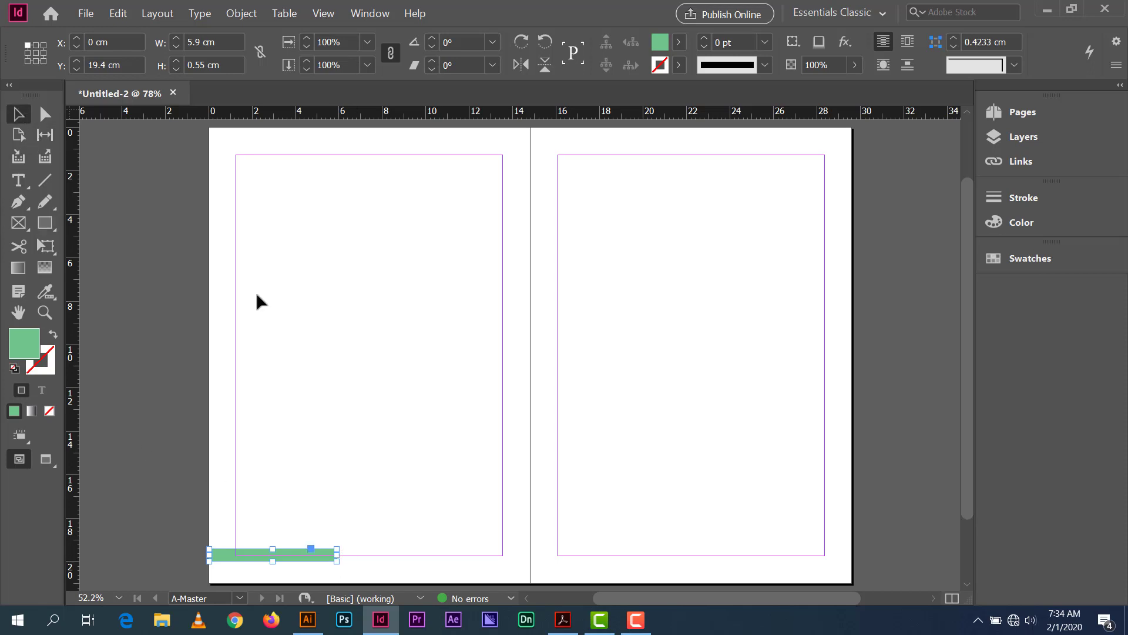
pyautogui.moveTo(337, 555); pyautogui.dragTo(436, 560)
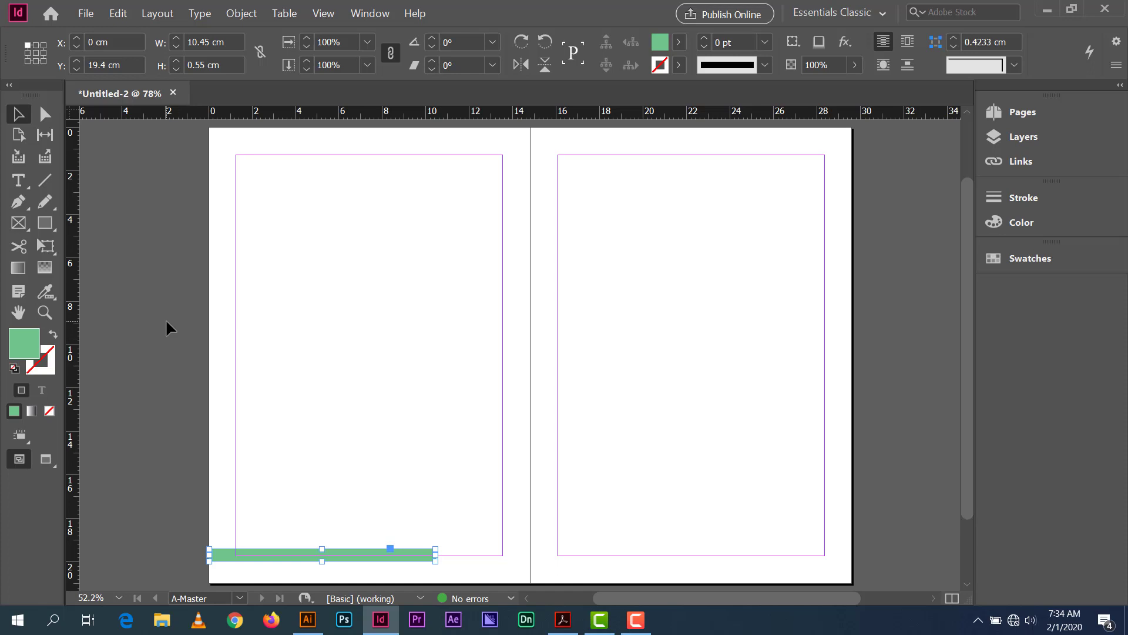
pyautogui.click(166, 327)
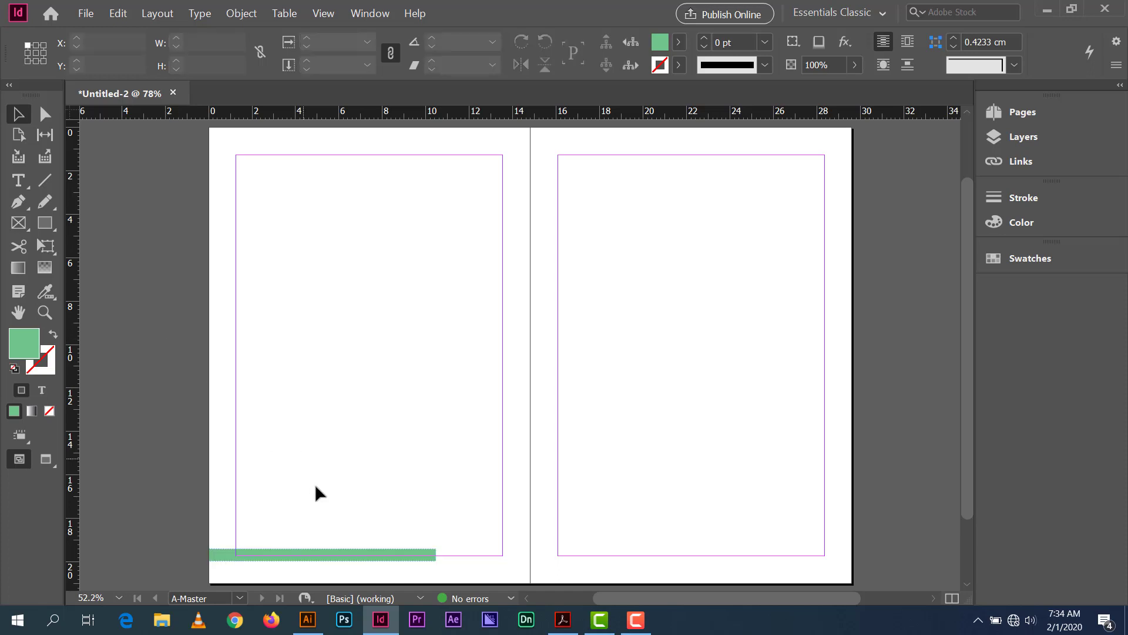
pyautogui.click(18, 183)
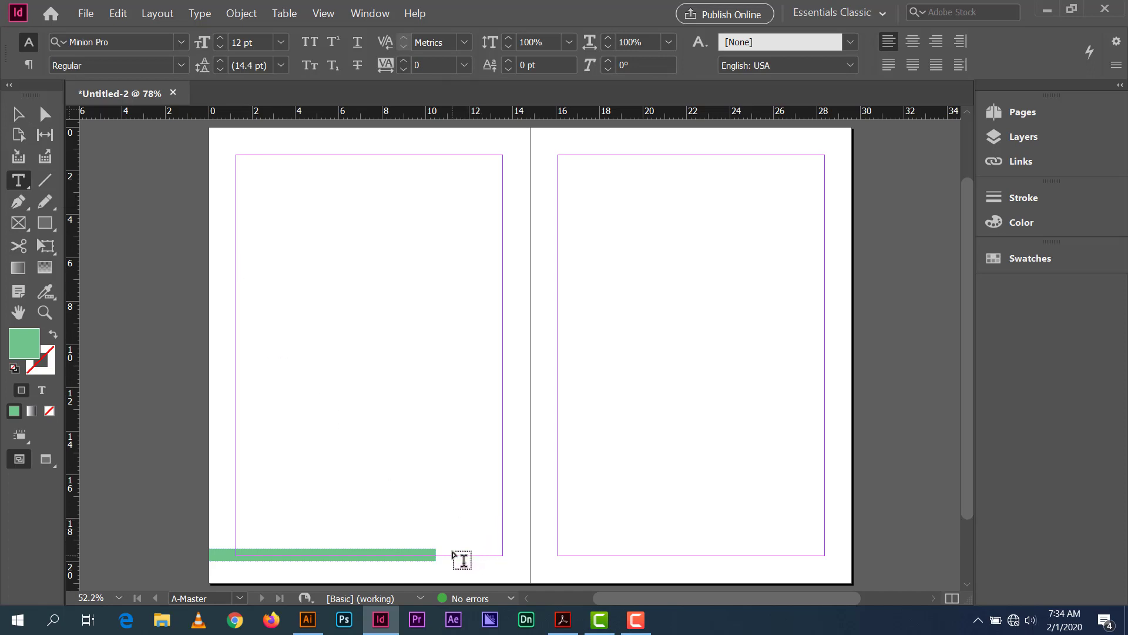
# Draw a small text frame beside the green bar and insert the current page number marker.
pyautogui.moveTo(477, 556); pyautogui.dragTo(483, 562)
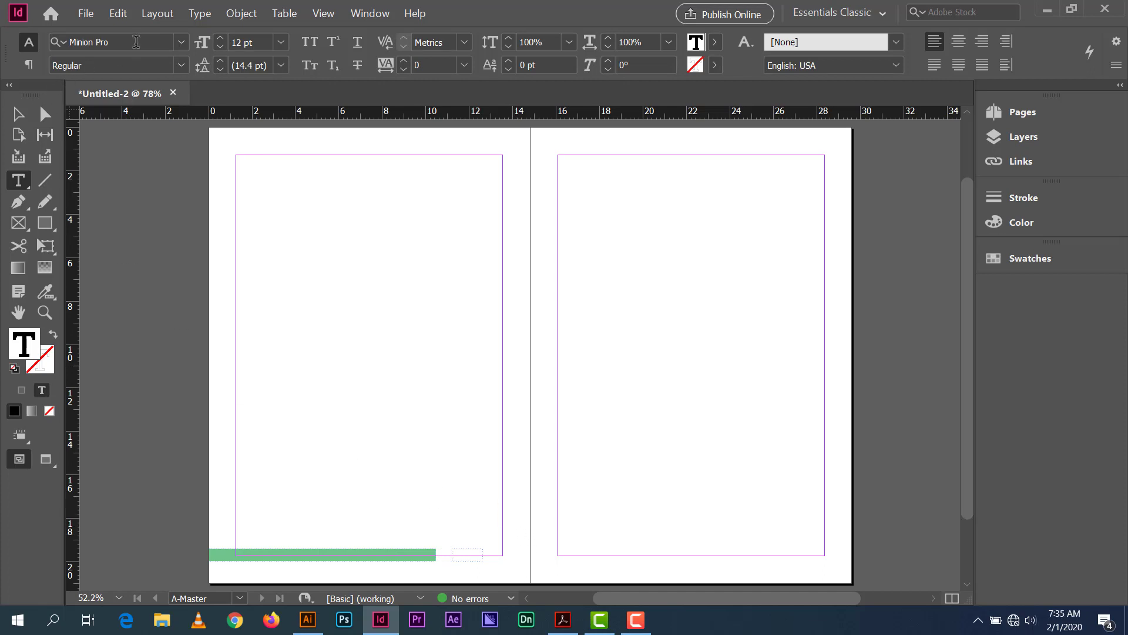
pyautogui.click(204, 19)
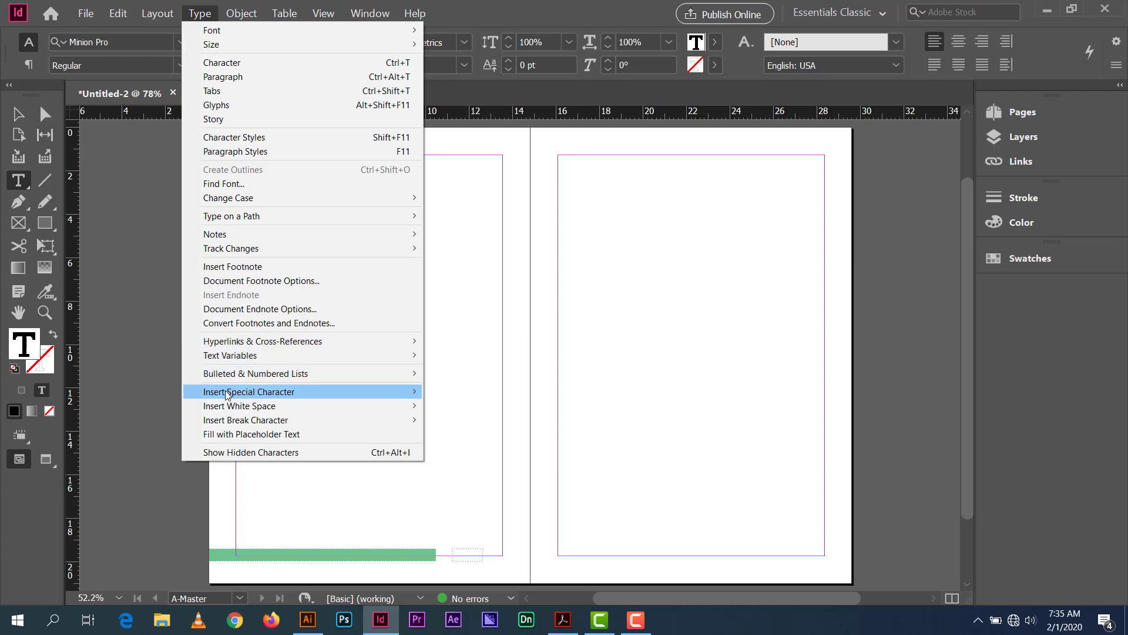
pyautogui.moveTo(227, 395)
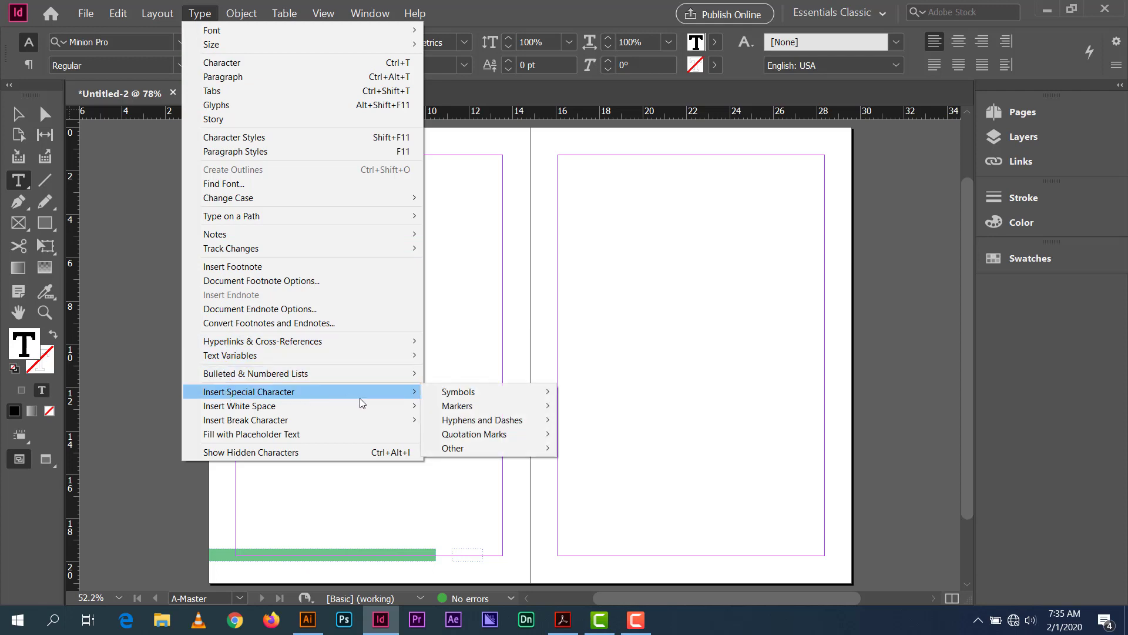
pyautogui.moveTo(460, 411)
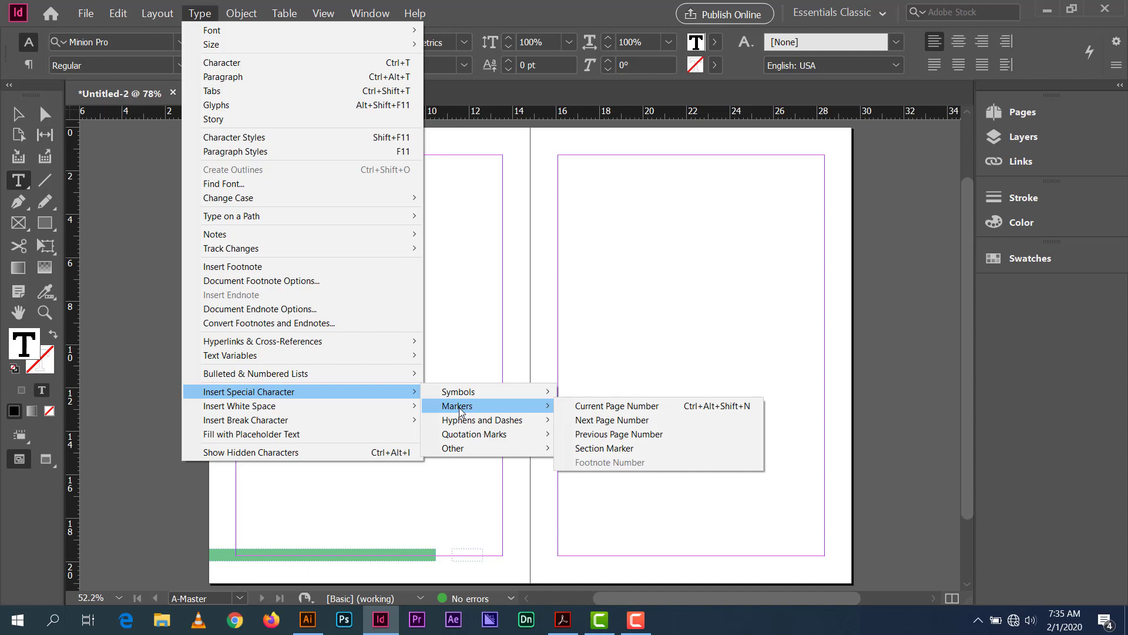
pyautogui.click(587, 406)
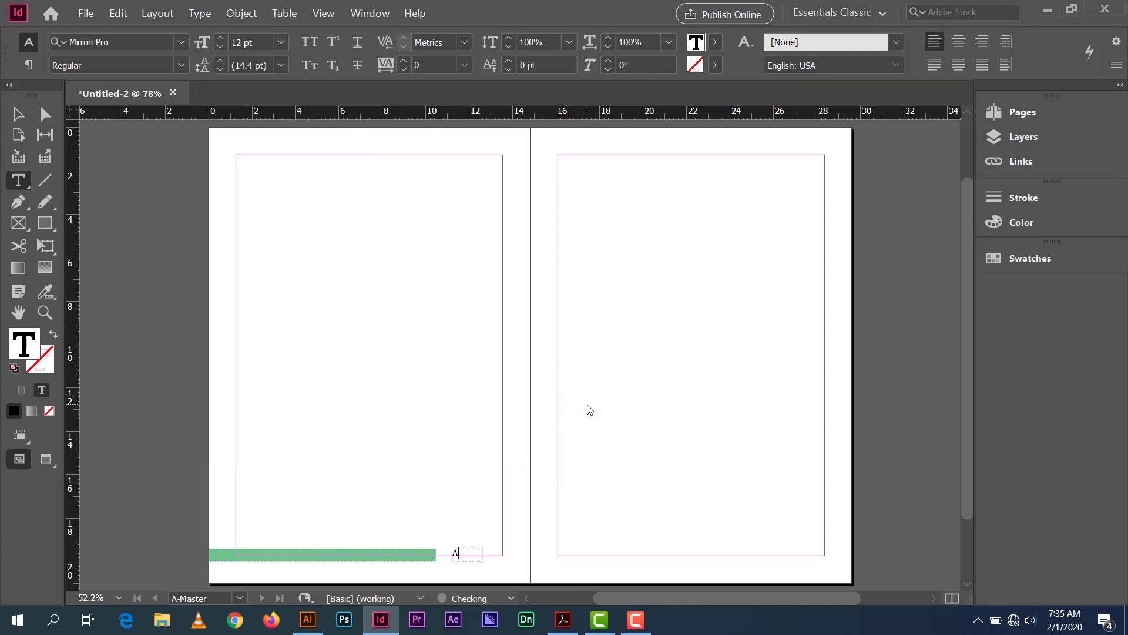
# Format the page-number marker as 14 pt Minion Pro Semibold.
pyautogui.moveTo(461, 547); pyautogui.dragTo(441, 550)
pyautogui.click(222, 39)
pyautogui.click(222, 39)
pyautogui.click(181, 66)
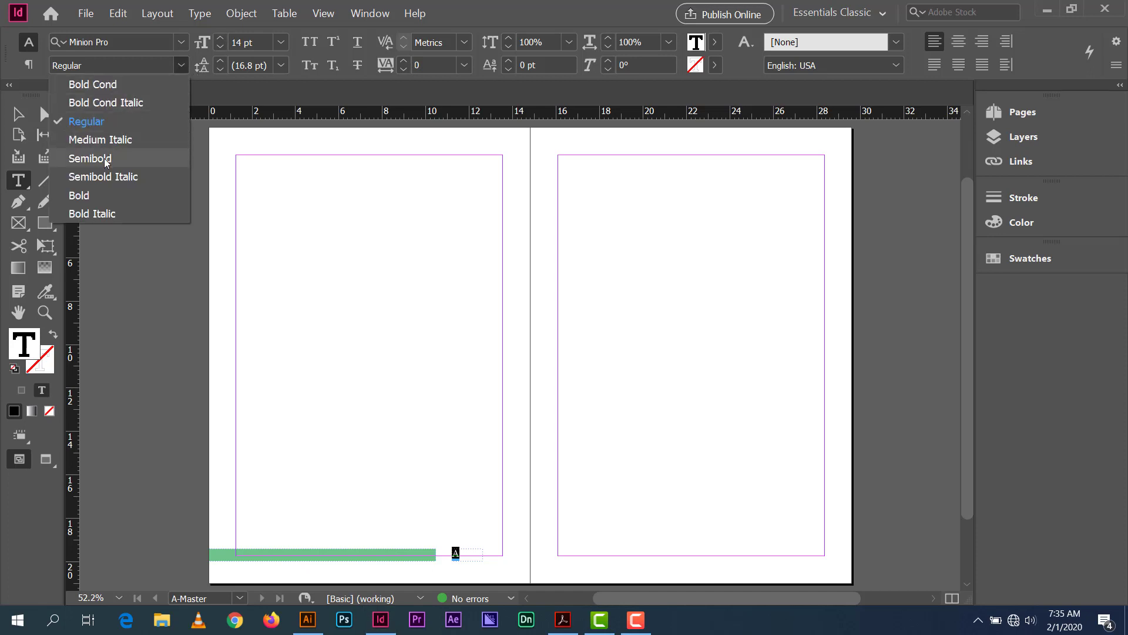
pyautogui.click(90, 158)
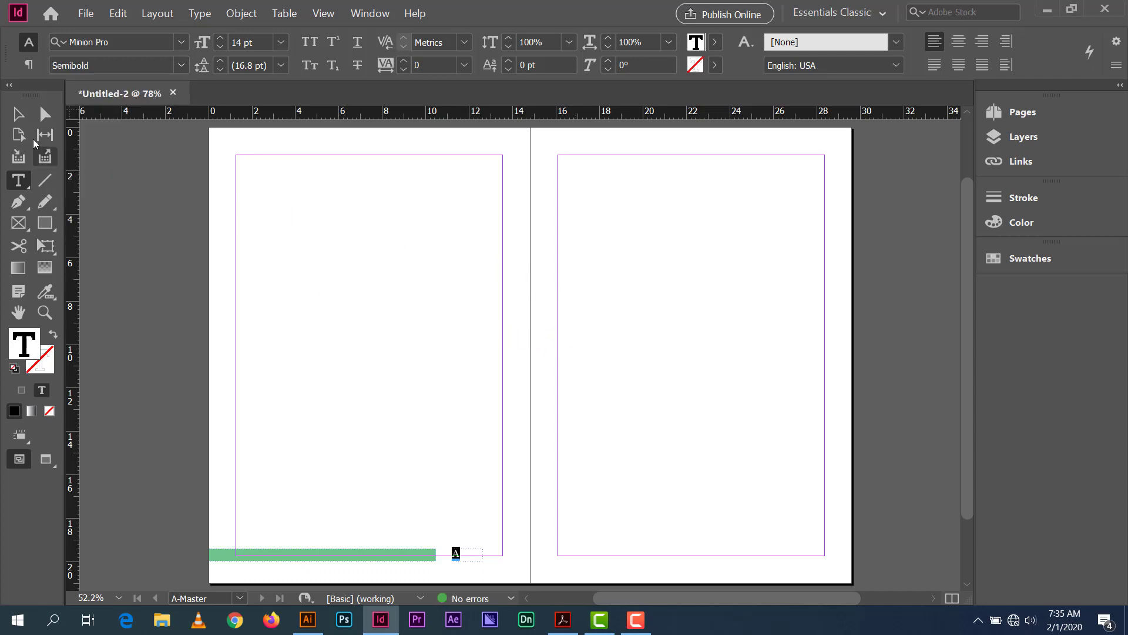
pyautogui.click(18, 114)
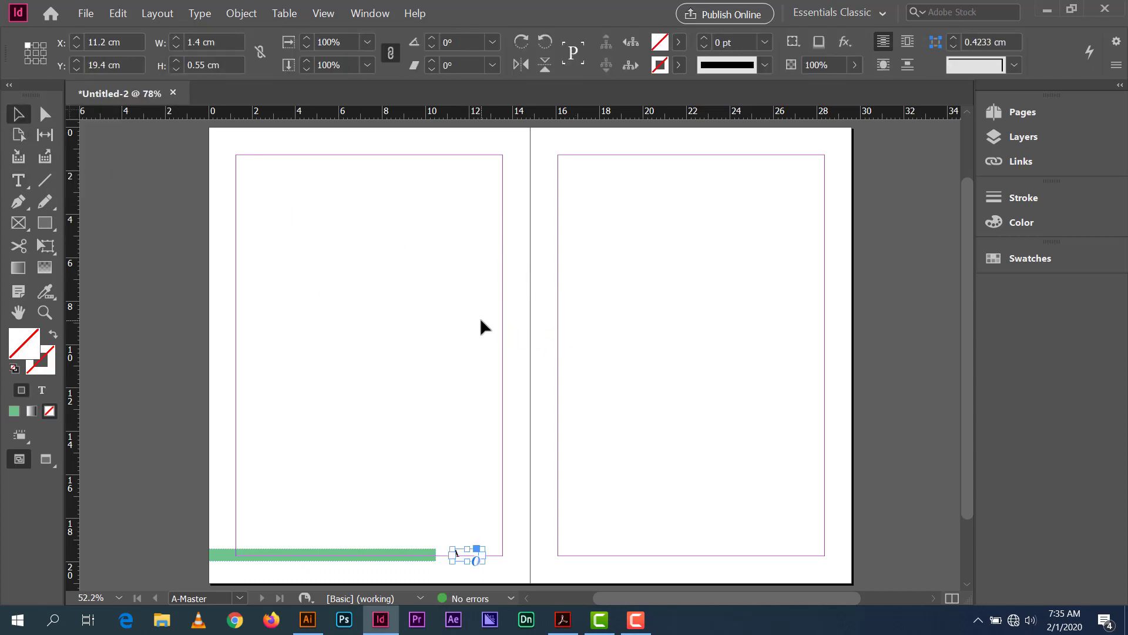
# Narrow the page-number frame to 0.55 cm and position it near the green bar.
pyautogui.scroll(2, 480, 318)
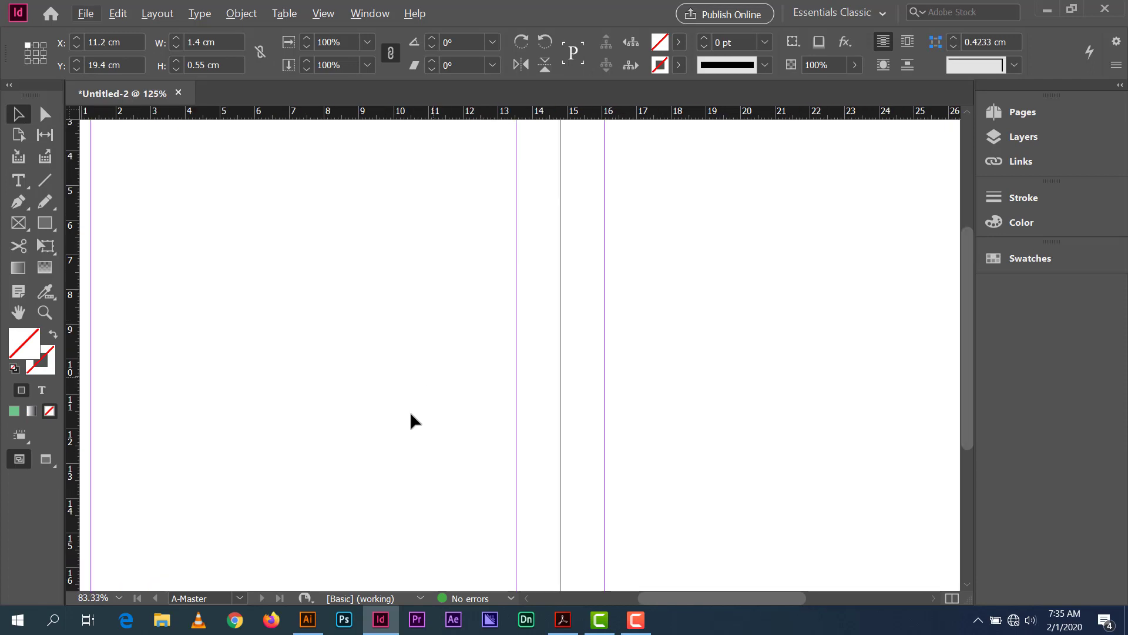
pyautogui.moveTo(411, 420); pyautogui.dragTo(565, 234)
pyautogui.scroll(-3, 632, 368)
pyautogui.moveTo(632, 367); pyautogui.dragTo(580, 297)
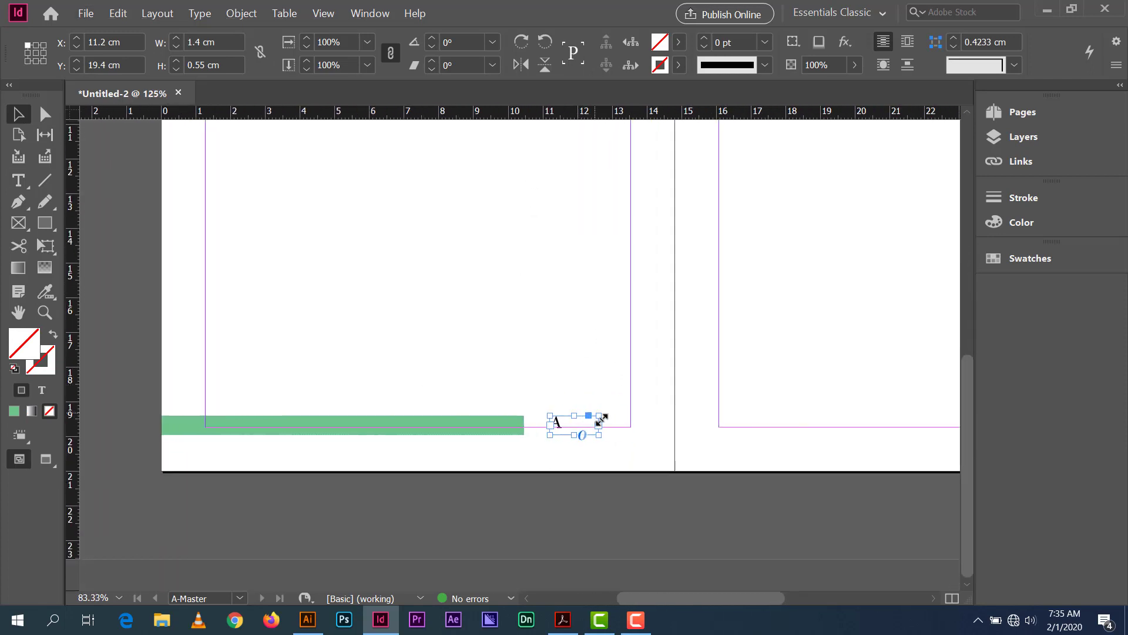
pyautogui.moveTo(599, 425); pyautogui.dragTo(569, 430)
pyautogui.moveTo(556, 424); pyautogui.dragTo(622, 427)
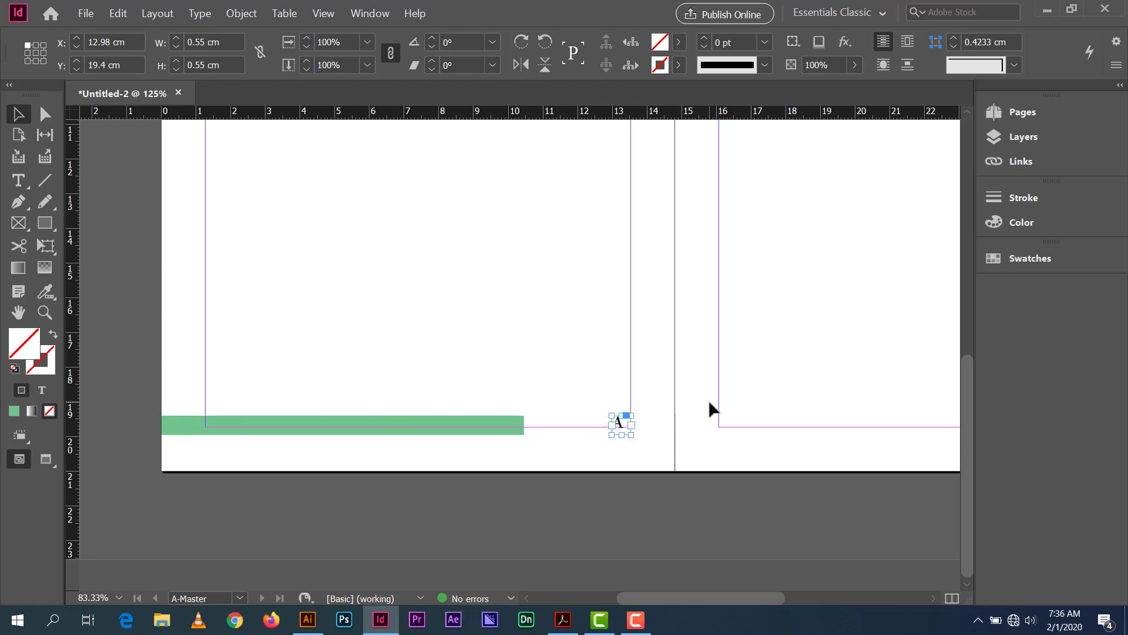
pyautogui.press('Right')
pyautogui.press('Right')
pyautogui.press('Right')
pyautogui.press('Right')
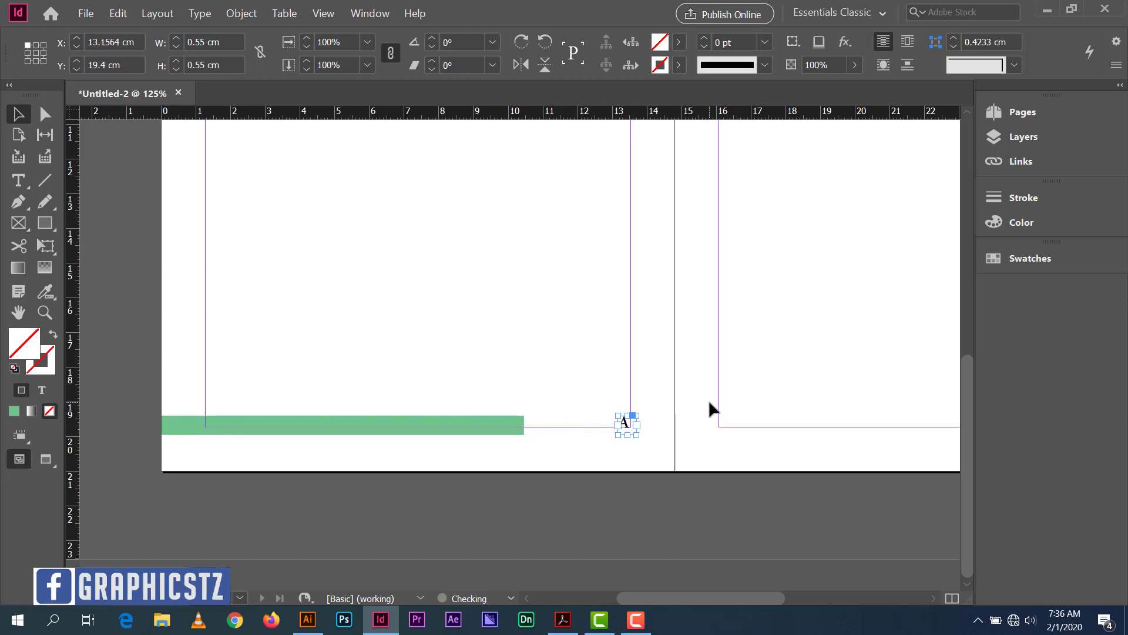
pyautogui.press('Left')
pyautogui.press('Left')
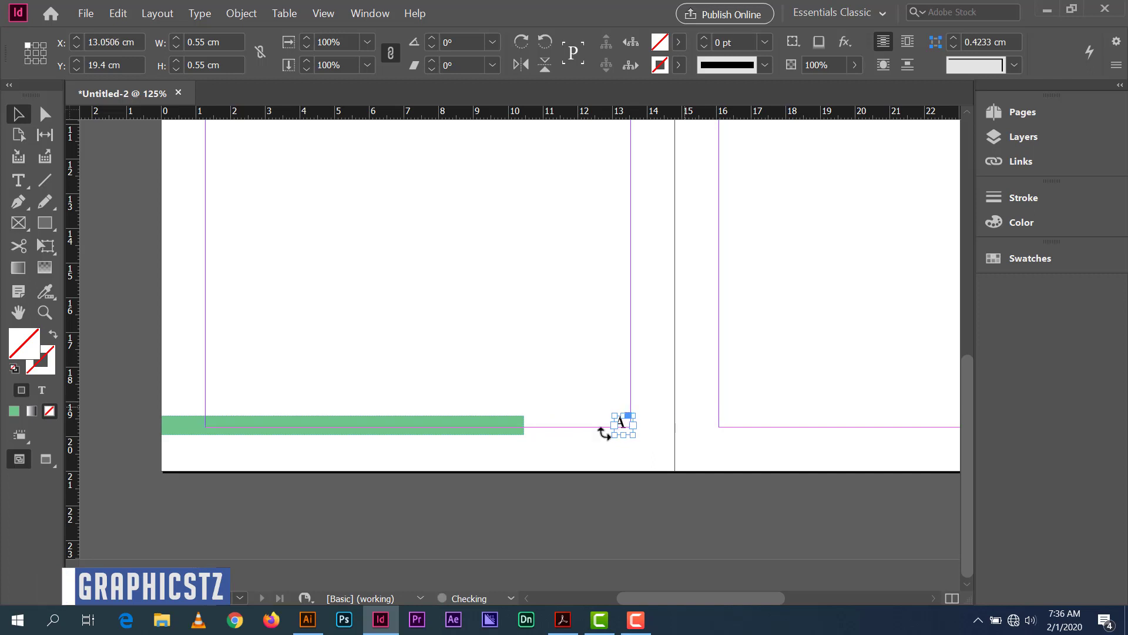
# Widen the green footer bar to 12.85 cm so it reaches the page number.
pyautogui.click(484, 430)
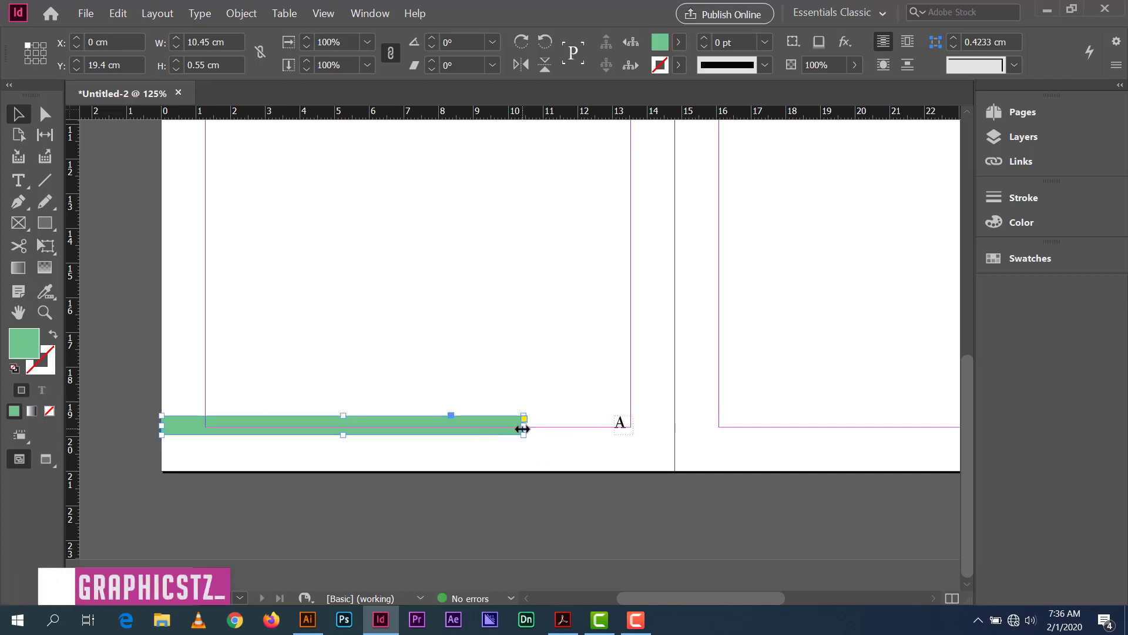
pyautogui.moveTo(525, 426); pyautogui.dragTo(608, 427)
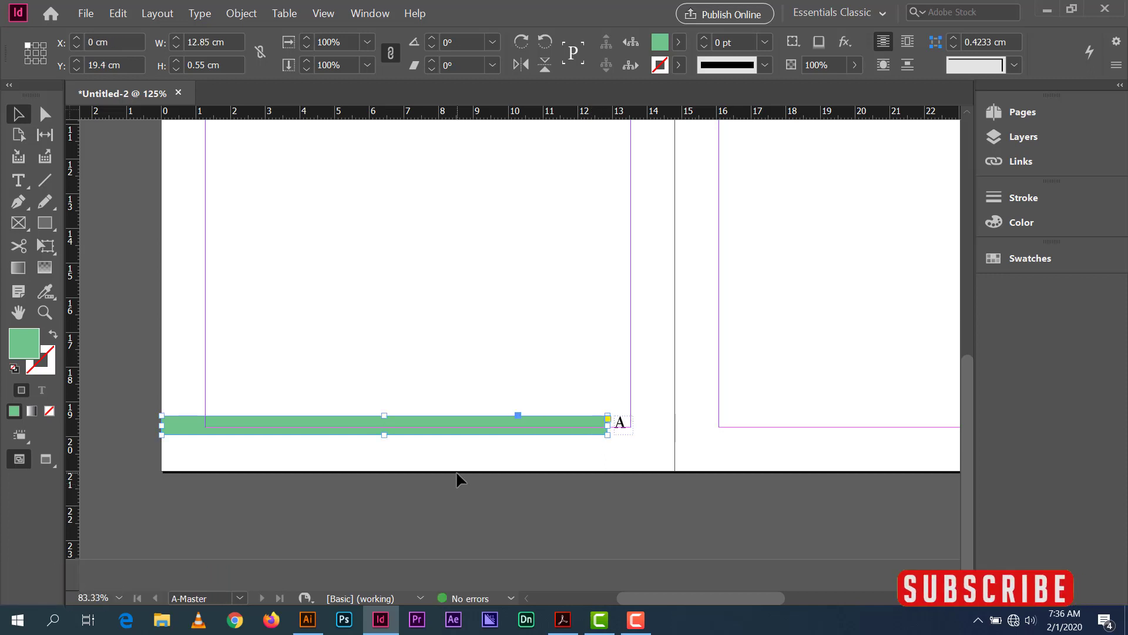
pyautogui.scroll(2, 456, 472)
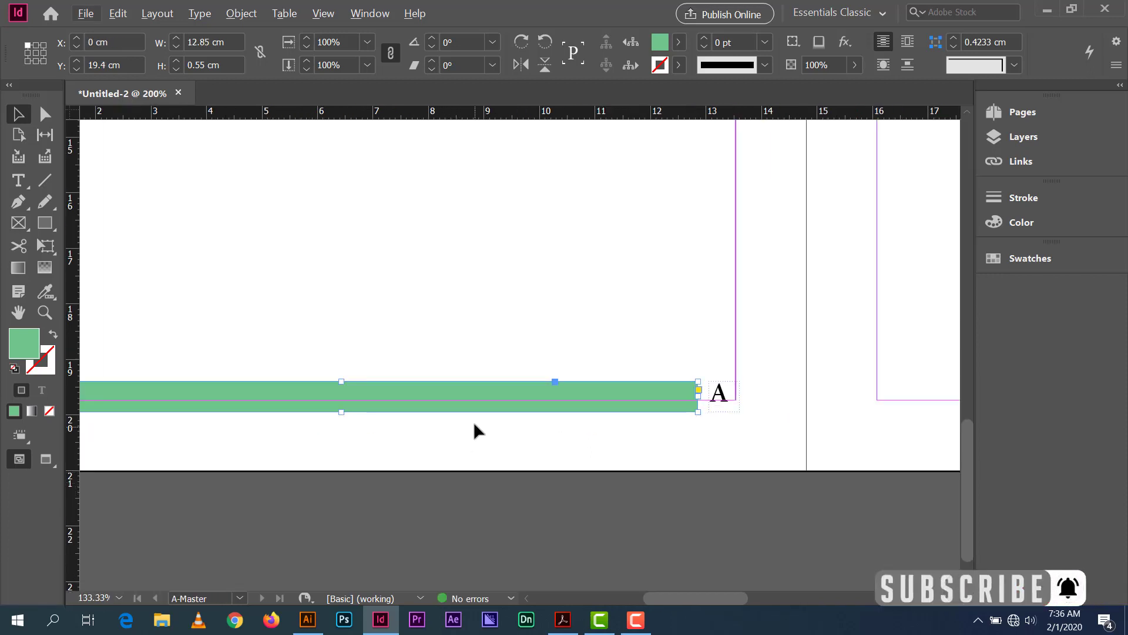
pyautogui.moveTo(474, 424); pyautogui.dragTo(627, 366)
pyautogui.click(619, 468)
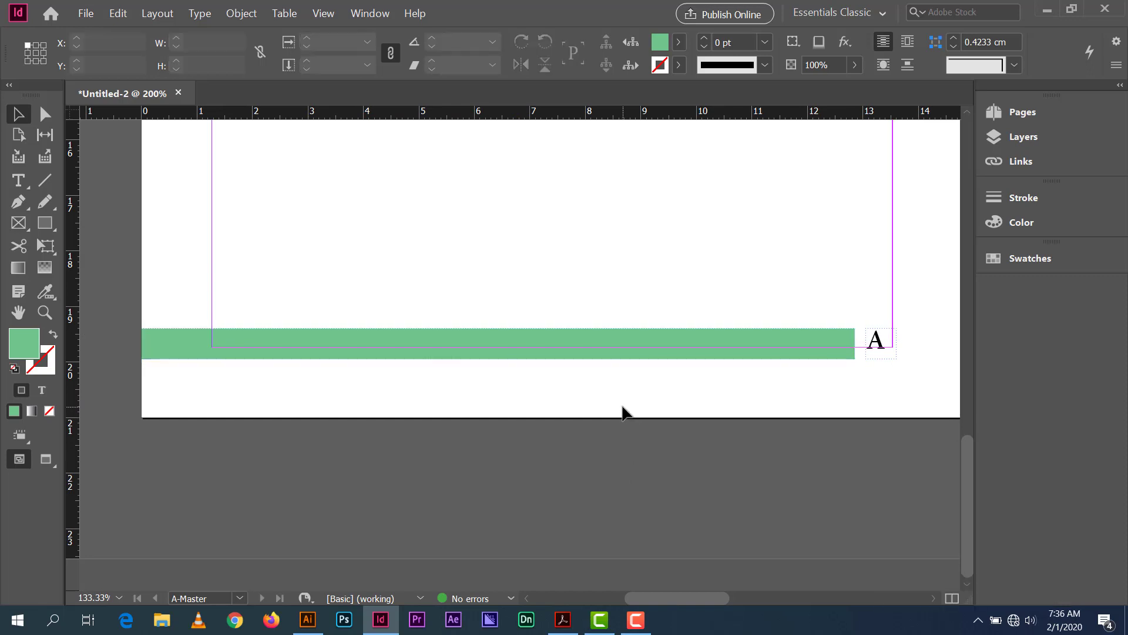
# Make the green bar thinner at Y 19.4 cm and set the page-number frame to X 12.98 cm.
pyautogui.click(644, 354)
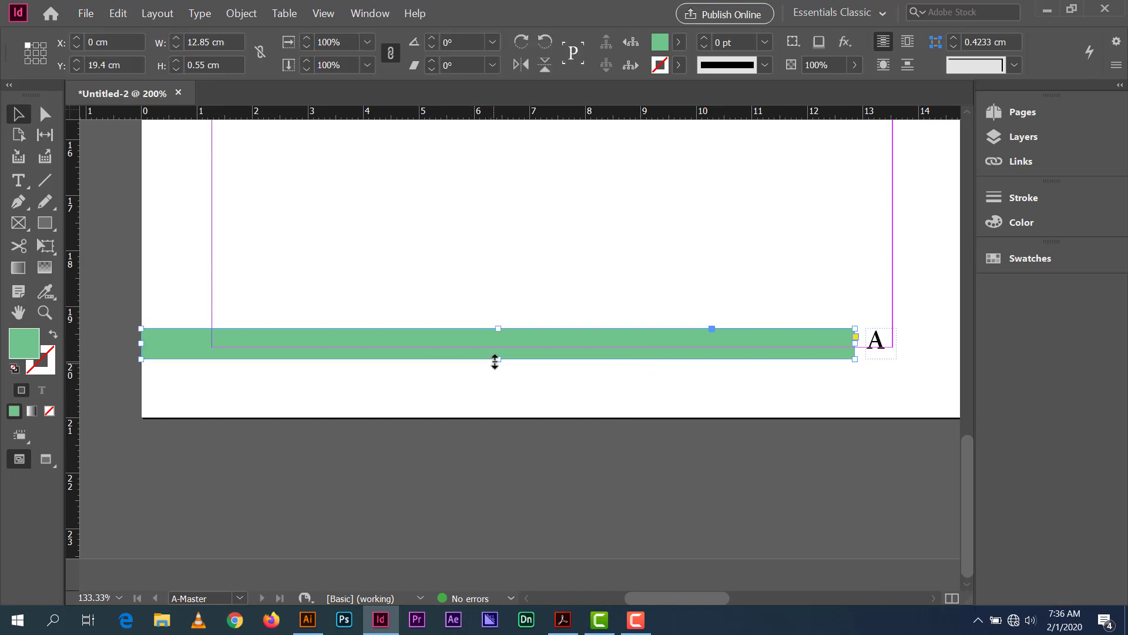
pyautogui.moveTo(496, 360)
pyautogui.mouseDown()
pyautogui.moveTo(507, 350)
pyautogui.moveTo(499, 361)
pyautogui.mouseUp()
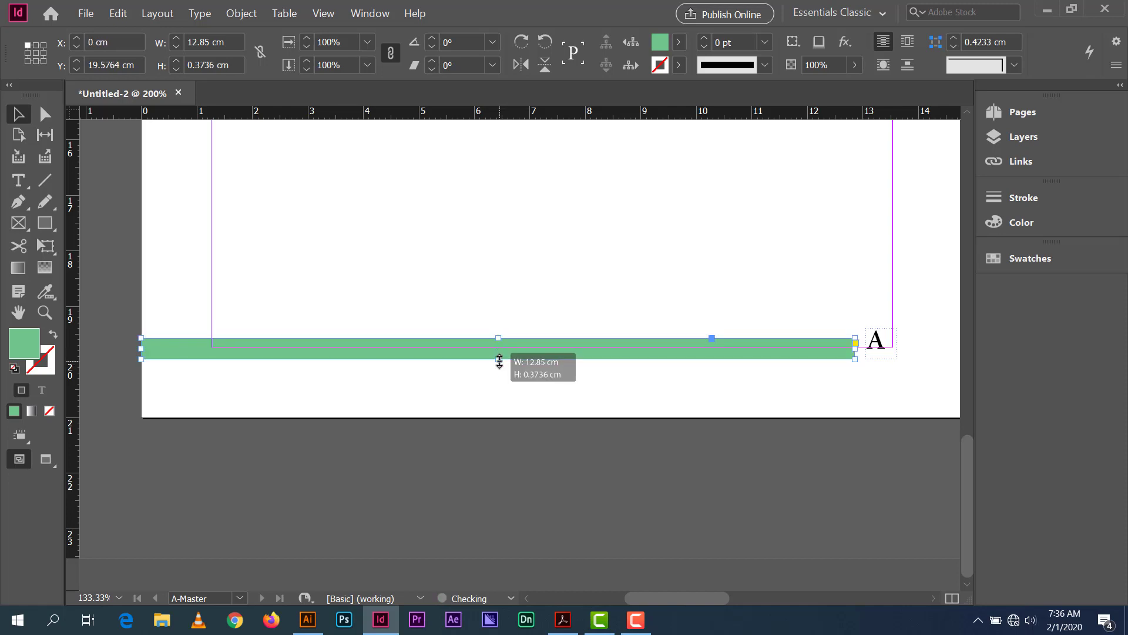
pyautogui.press('Up')
pyautogui.press('Up')
pyautogui.press('Up')
pyautogui.press('Up')
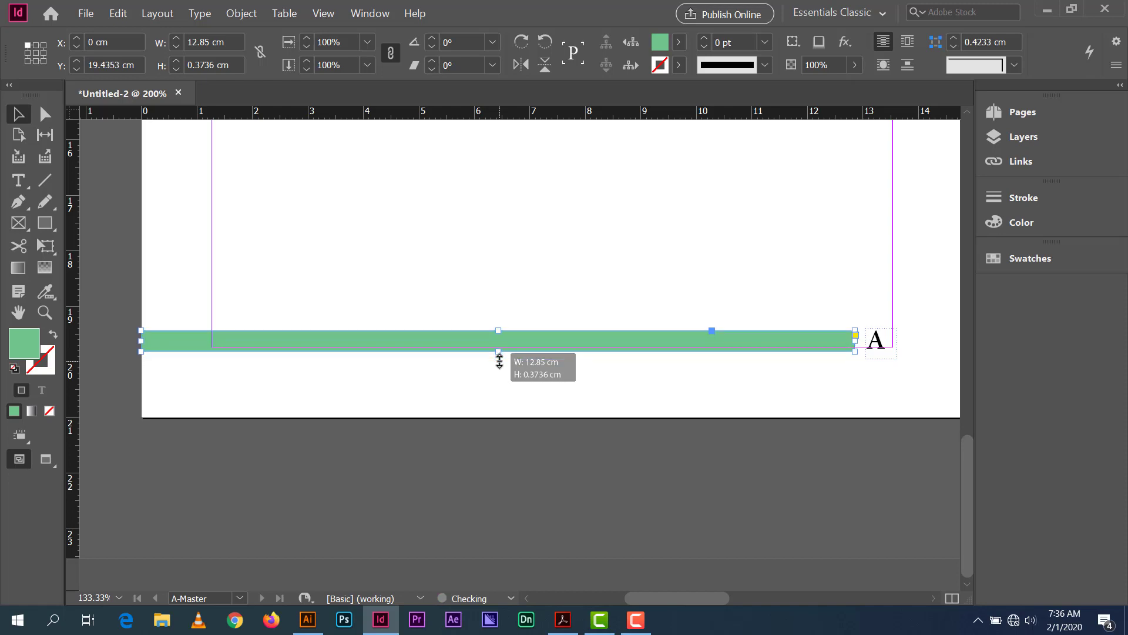
pyautogui.press('Up')
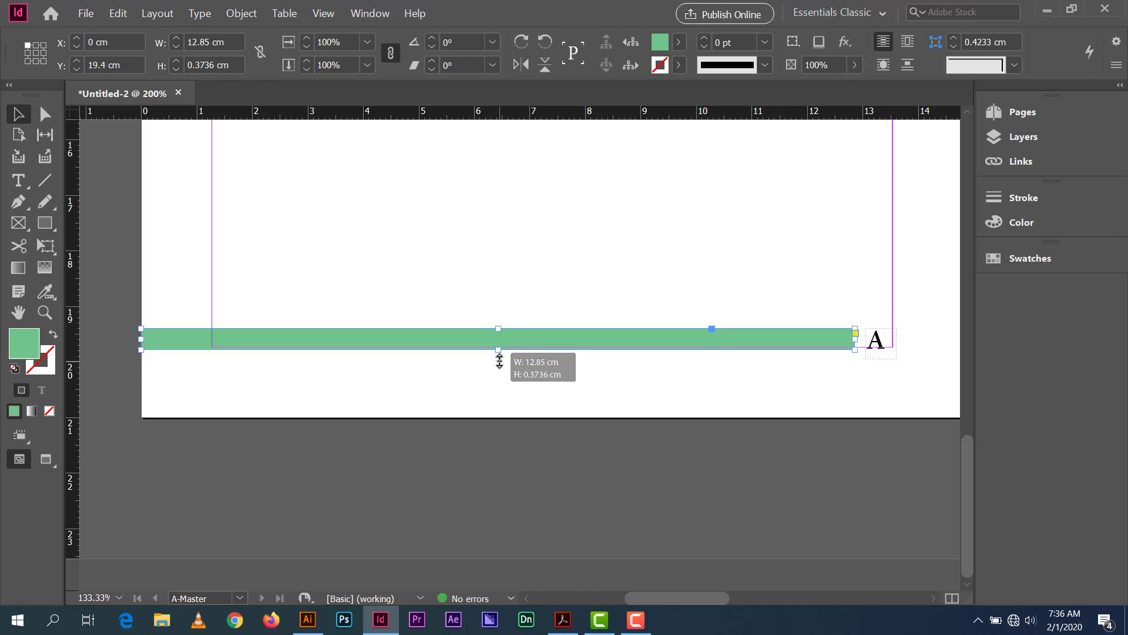
pyautogui.click(514, 421)
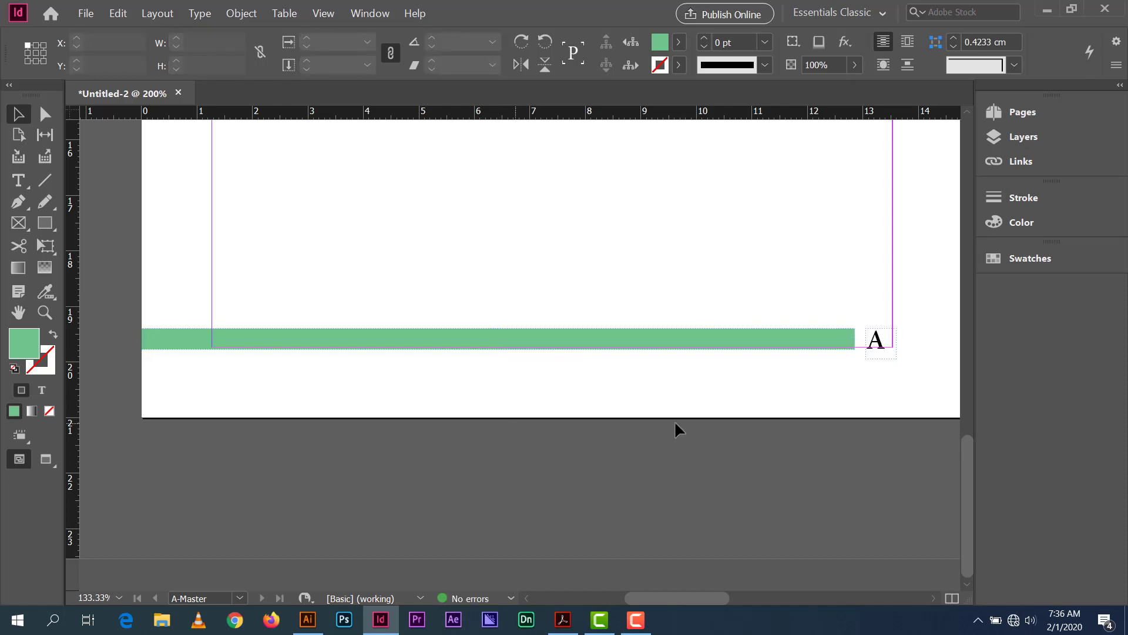
pyautogui.click(876, 344)
pyautogui.press('Left')
pyautogui.press('Left')
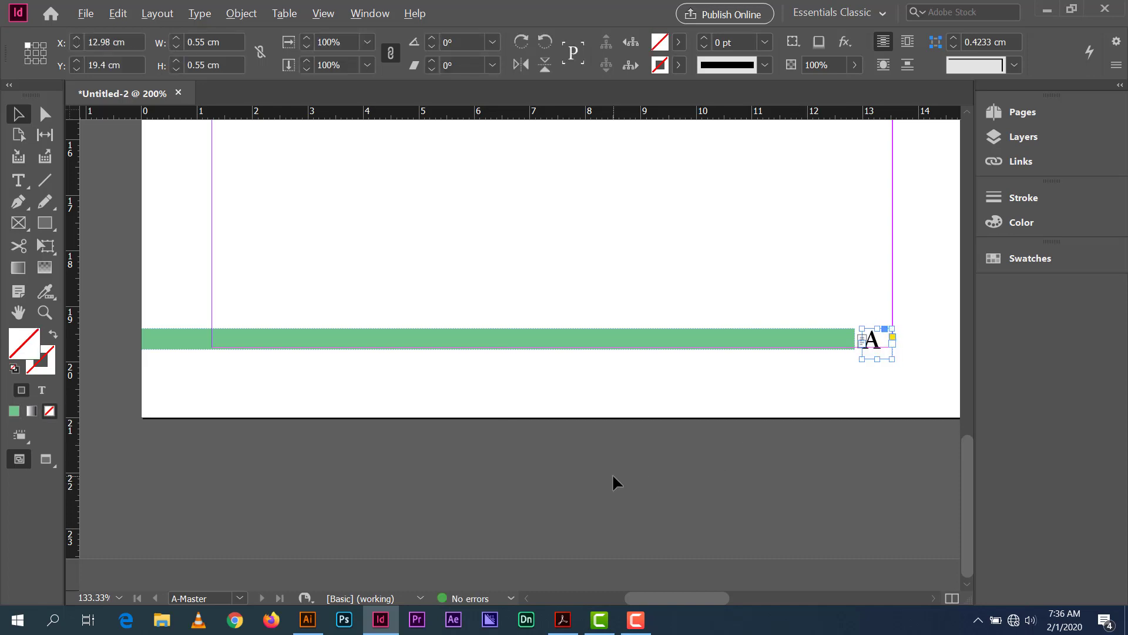
# Duplicate the green bar and shorten the copy to a 1.27 cm piece reaching the spine.
pyautogui.scroll(-2, 612, 474)
pyautogui.moveTo(745, 469); pyautogui.dragTo(486, 445)
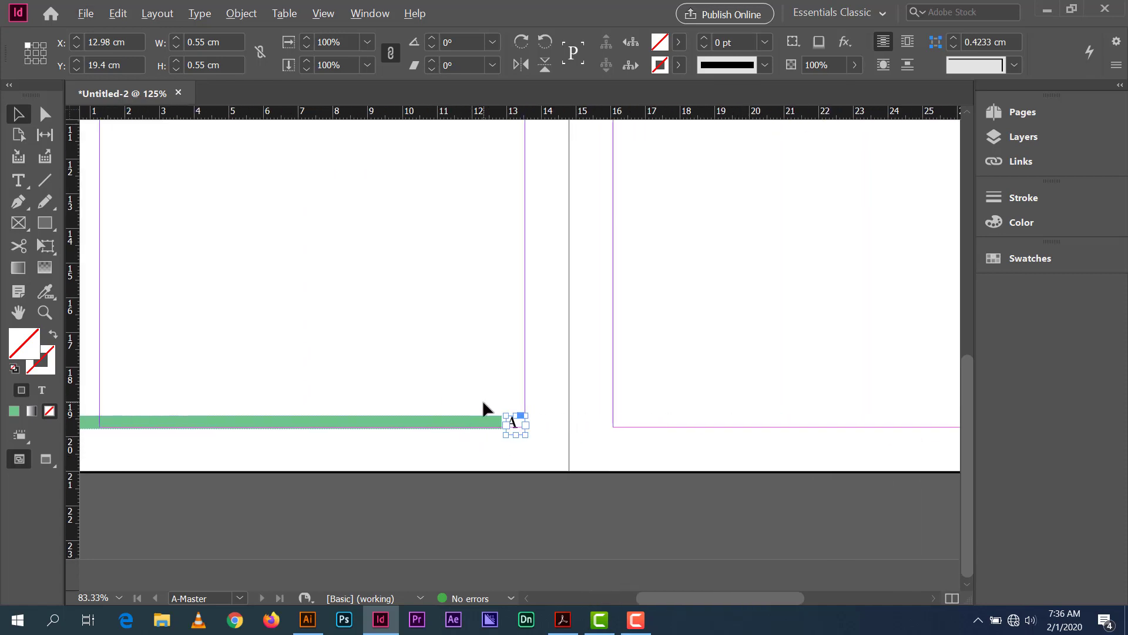
pyautogui.scroll(-1, 485, 404)
pyautogui.moveTo(424, 405); pyautogui.dragTo(519, 477)
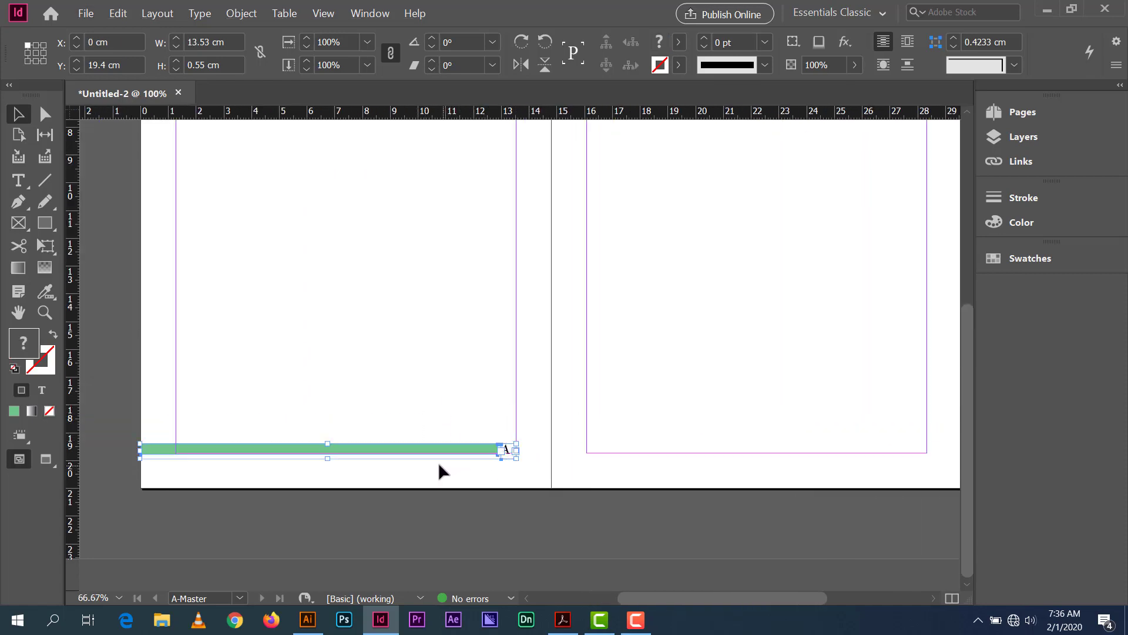
pyautogui.click(476, 493)
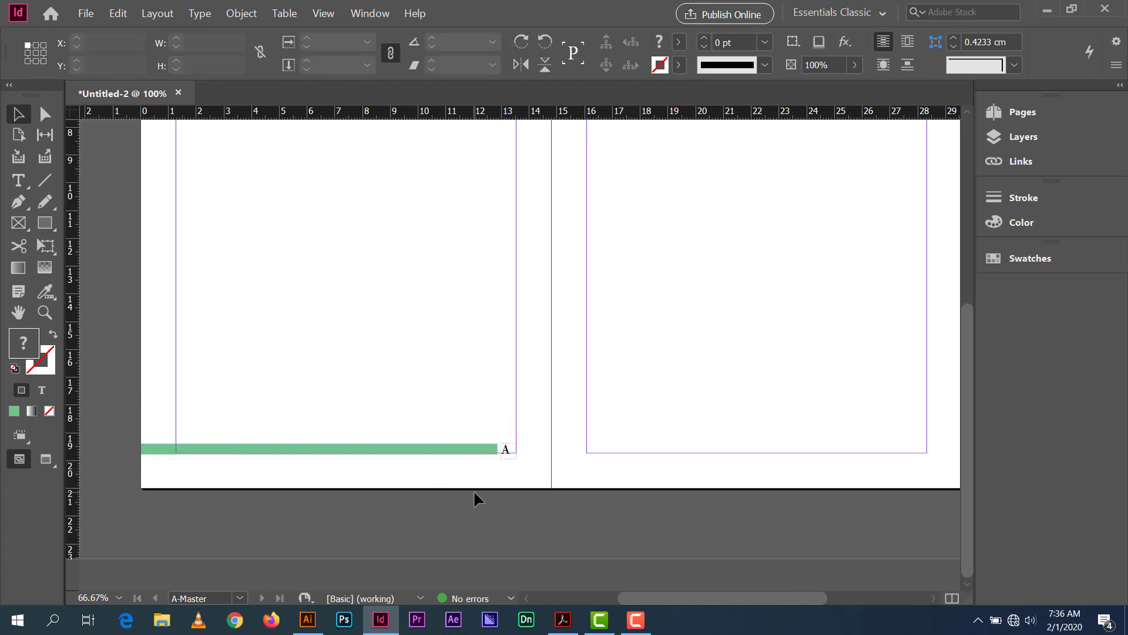
pyautogui.click(450, 449)
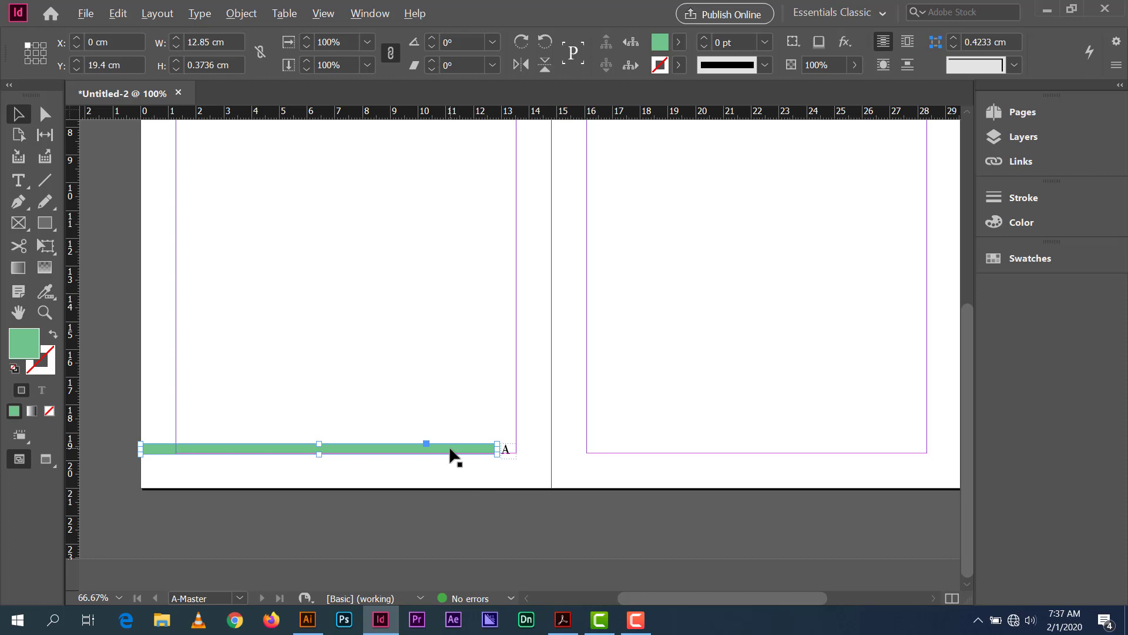
pyautogui.moveTo(450, 449); pyautogui.dragTo(510, 456)
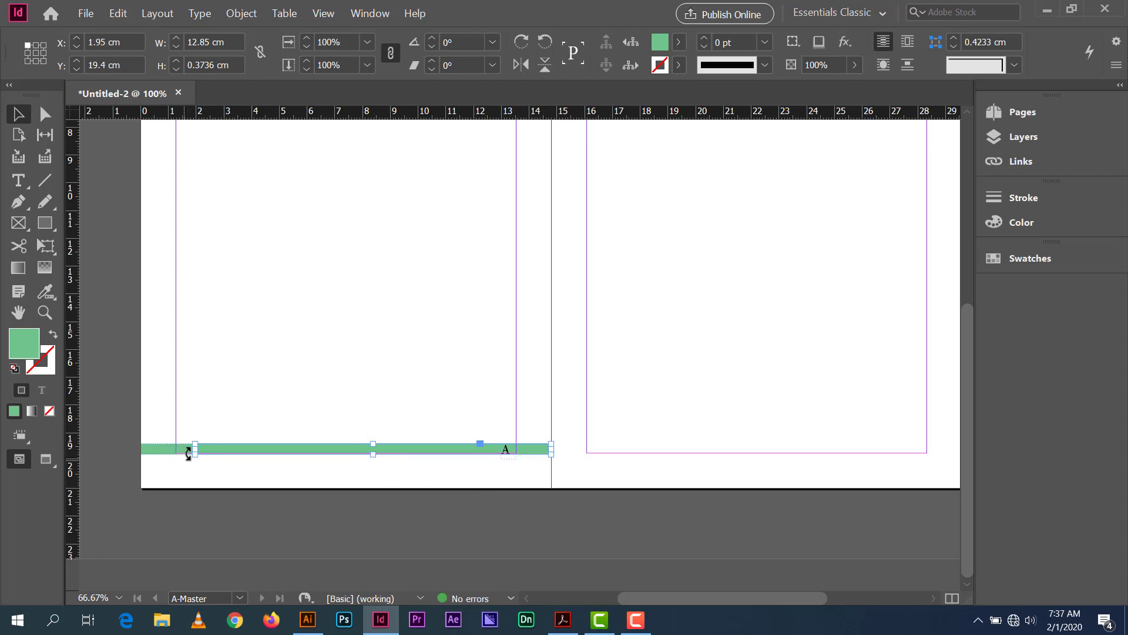
pyautogui.moveTo(196, 449); pyautogui.dragTo(516, 456)
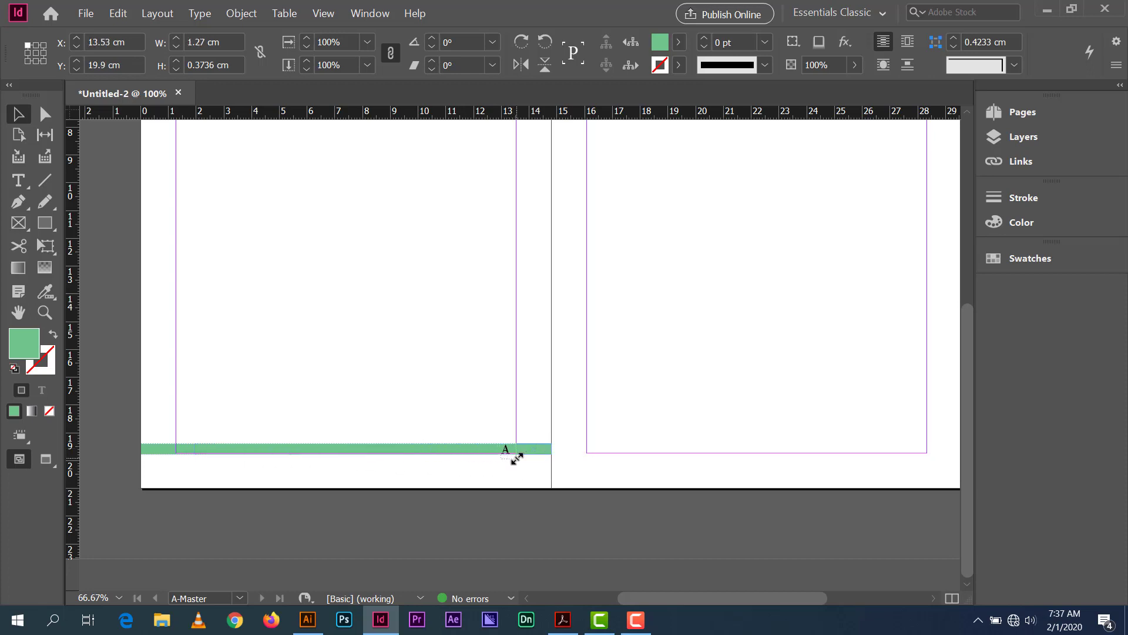
pyautogui.click(503, 491)
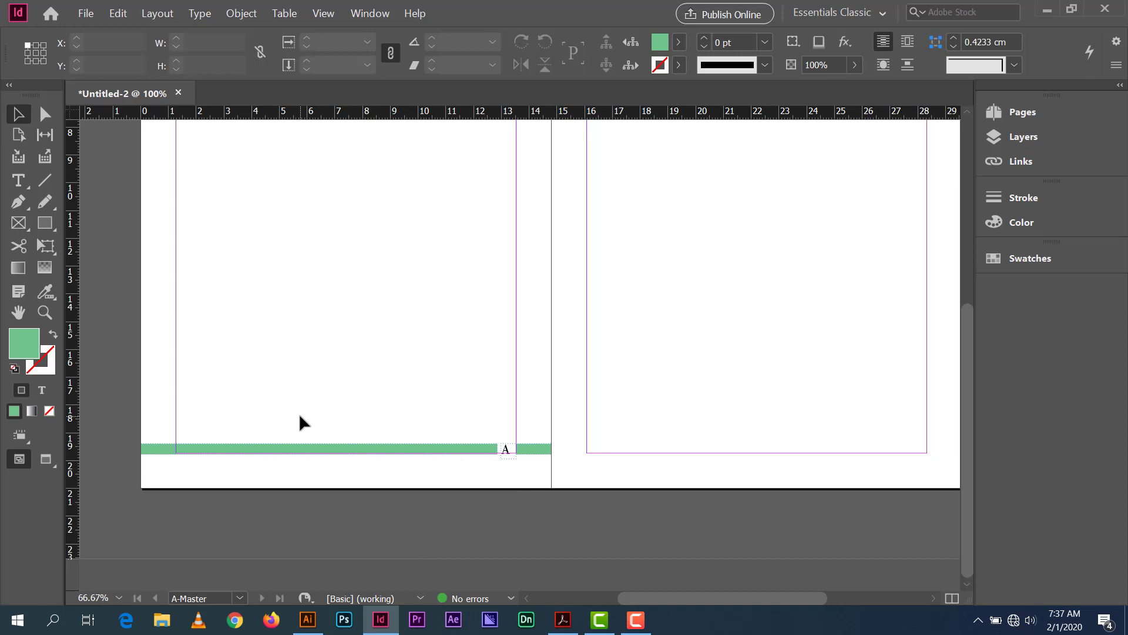
# Move the short green piece across the spine to X 14.8 cm.
pyautogui.moveTo(300, 416); pyautogui.dragTo(573, 487)
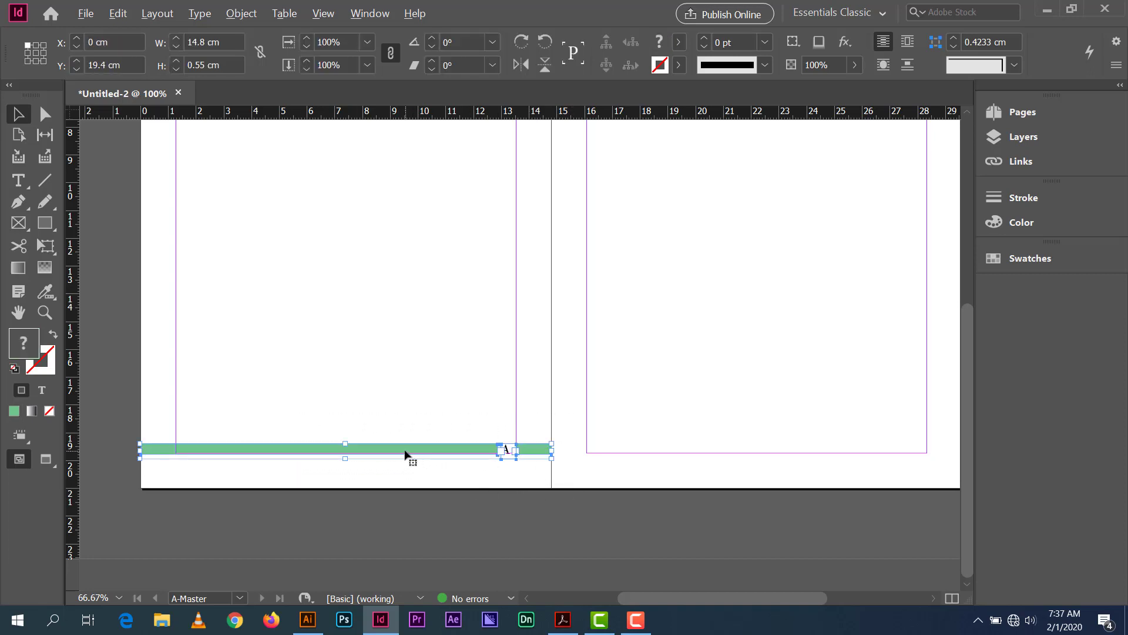
pyautogui.click(456, 494)
pyautogui.click(525, 454)
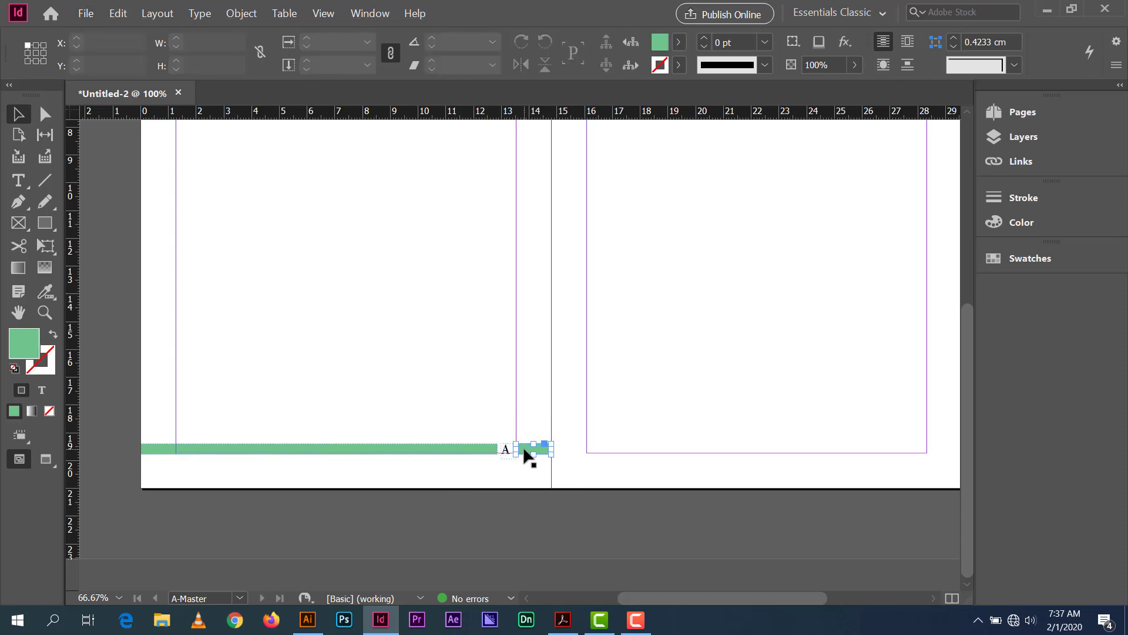
pyautogui.moveTo(524, 454); pyautogui.dragTo(563, 459)
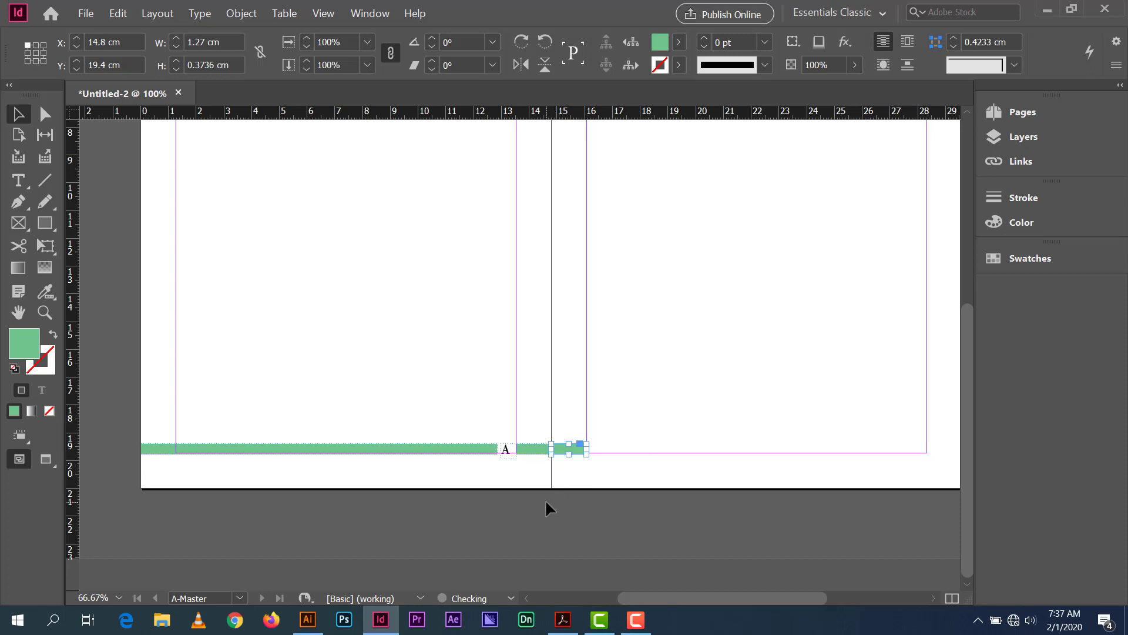
pyautogui.click(544, 499)
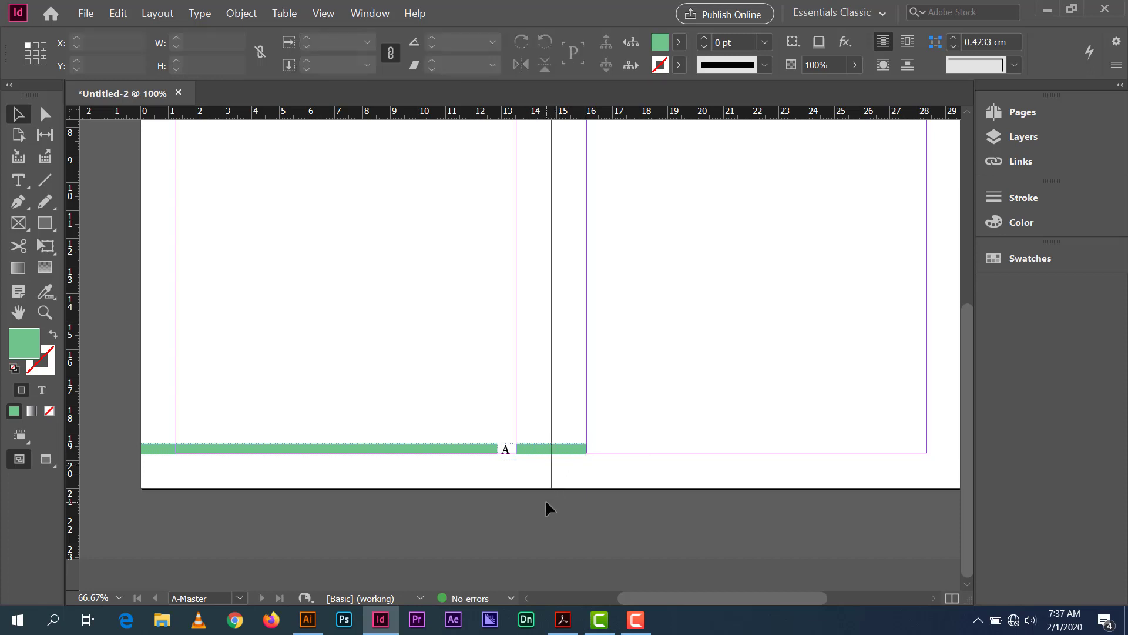
# Copy the 12.85 cm green bar onto the right page, aligned to its outer edge.
pyautogui.click(442, 452)
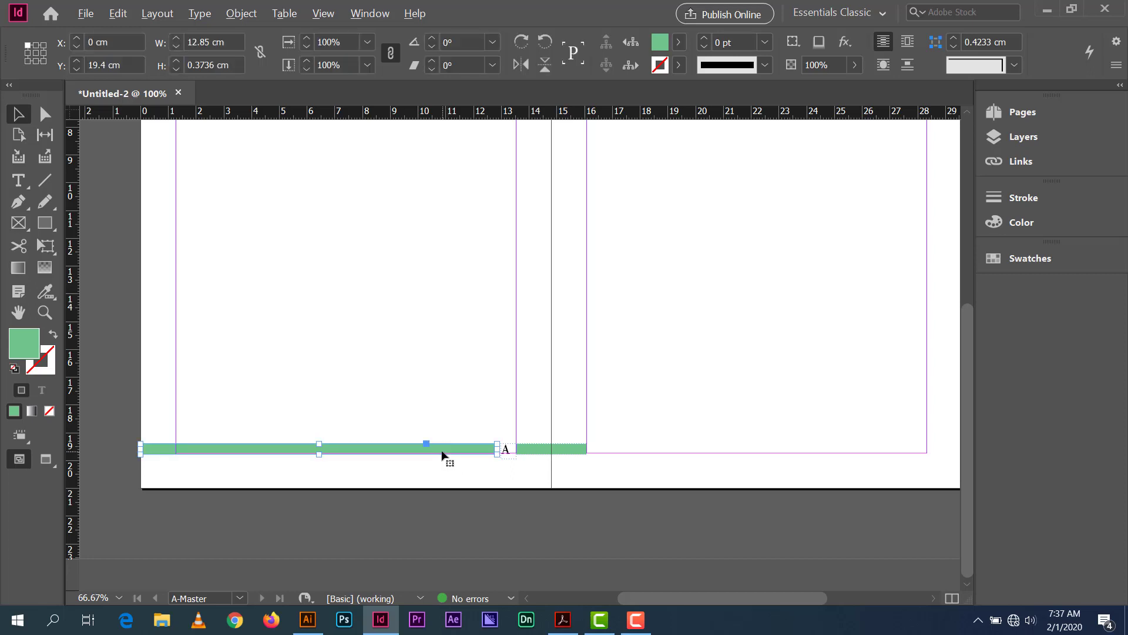
pyautogui.moveTo(443, 453); pyautogui.dragTo(905, 466)
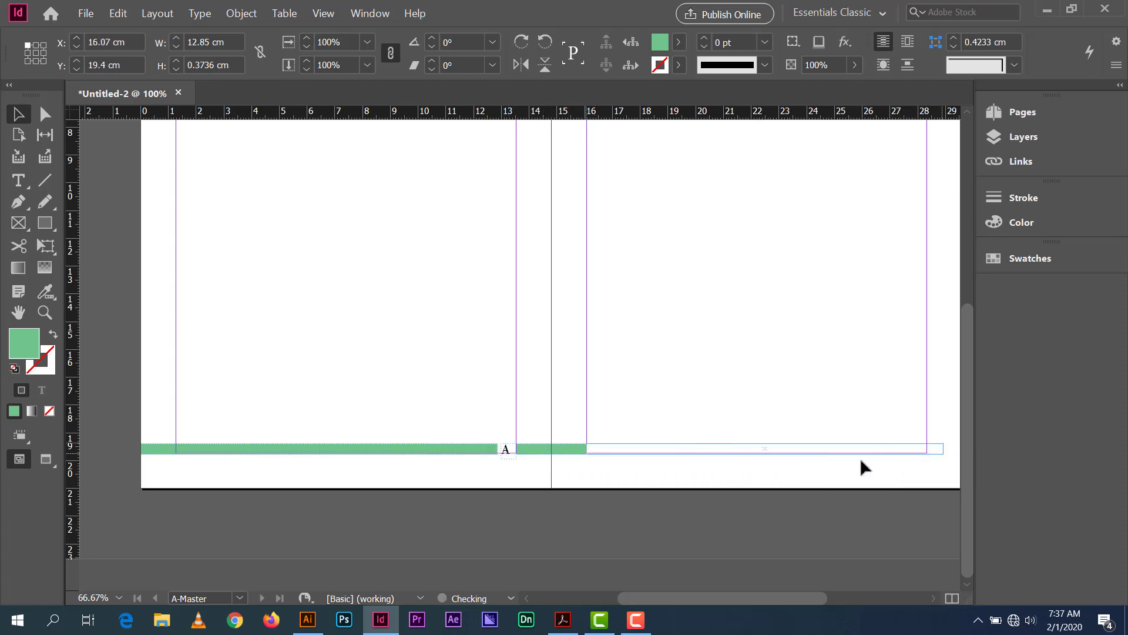
pyautogui.hscroll(3, 806, 456)
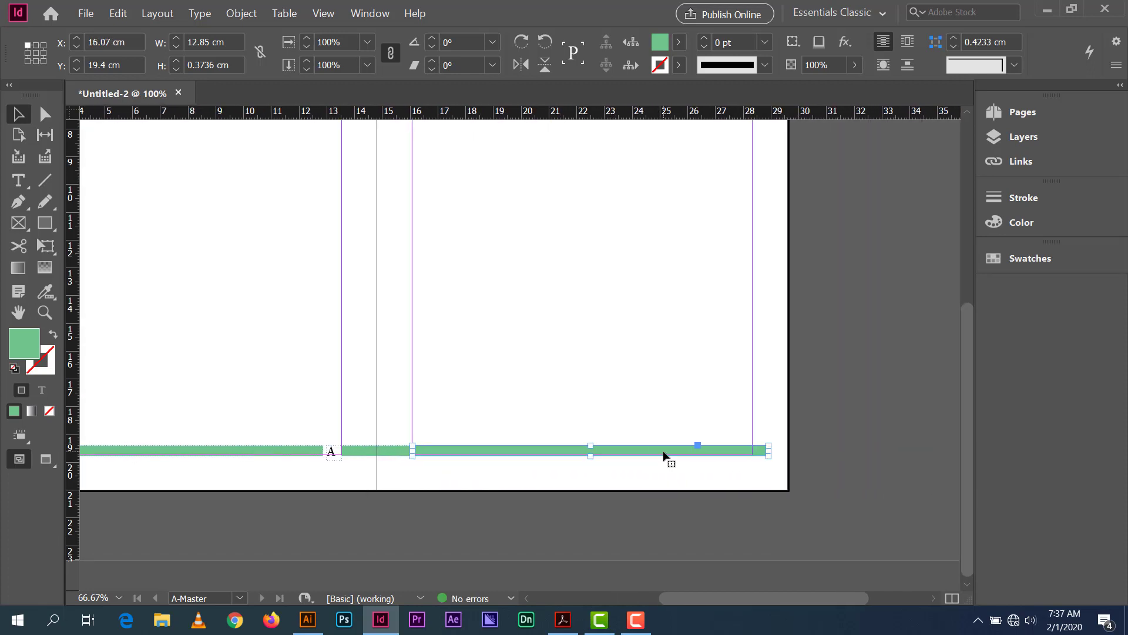
pyautogui.hotkey('shift', 'Right')
pyautogui.hotkey('shift', 'Right')
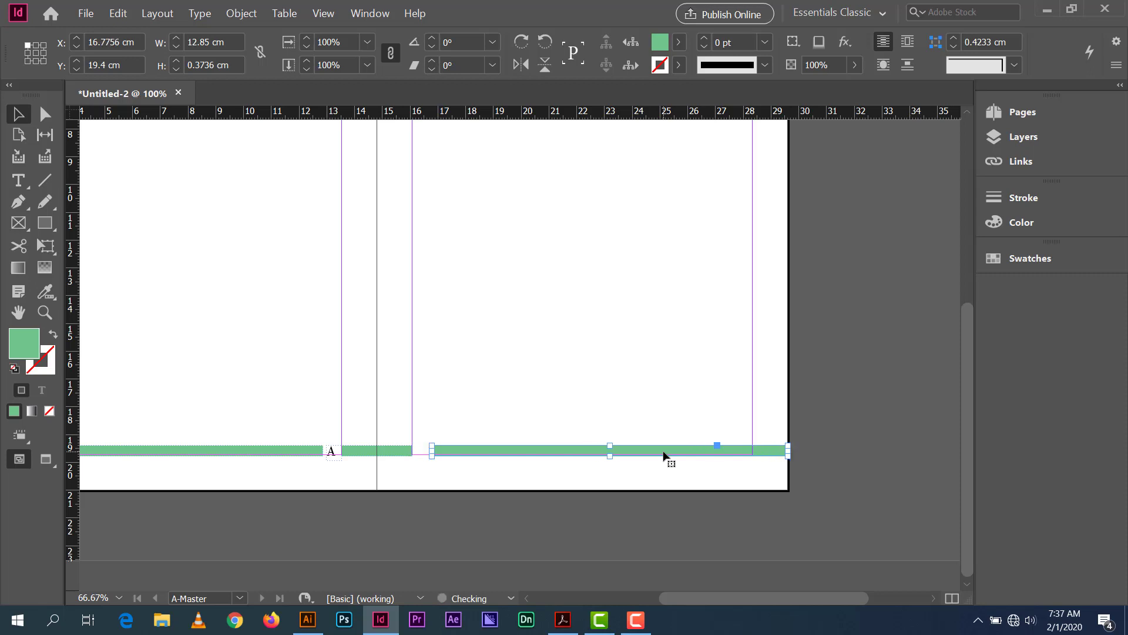
pyautogui.click(861, 355)
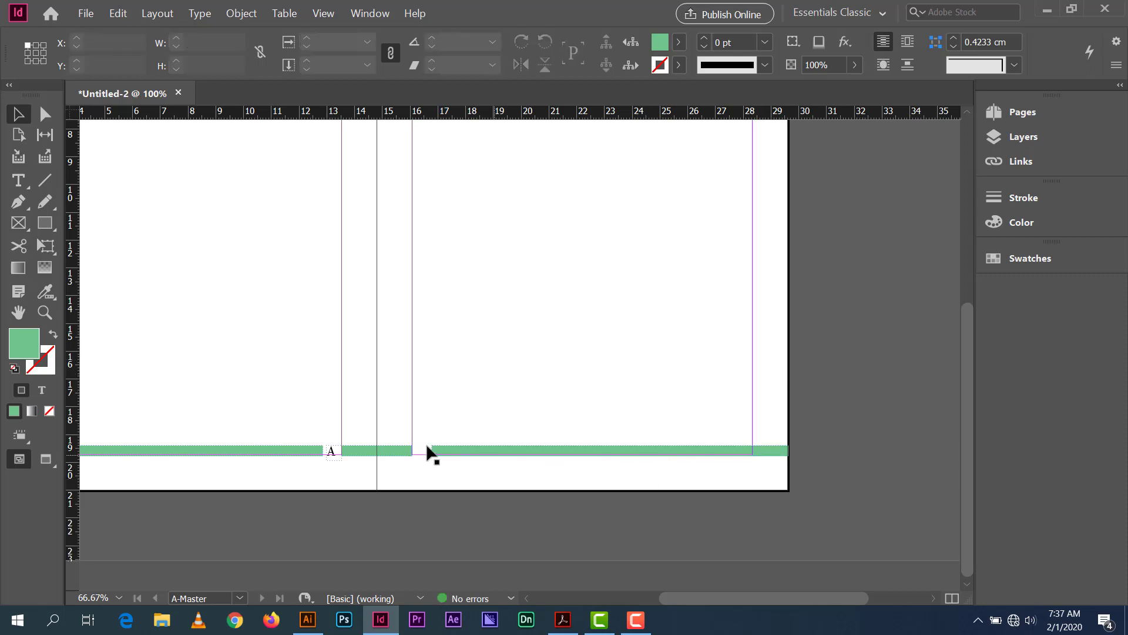
# Copy the page-number marker frame into the right page's footer gap at X 16.25 cm.
pyautogui.click(332, 453)
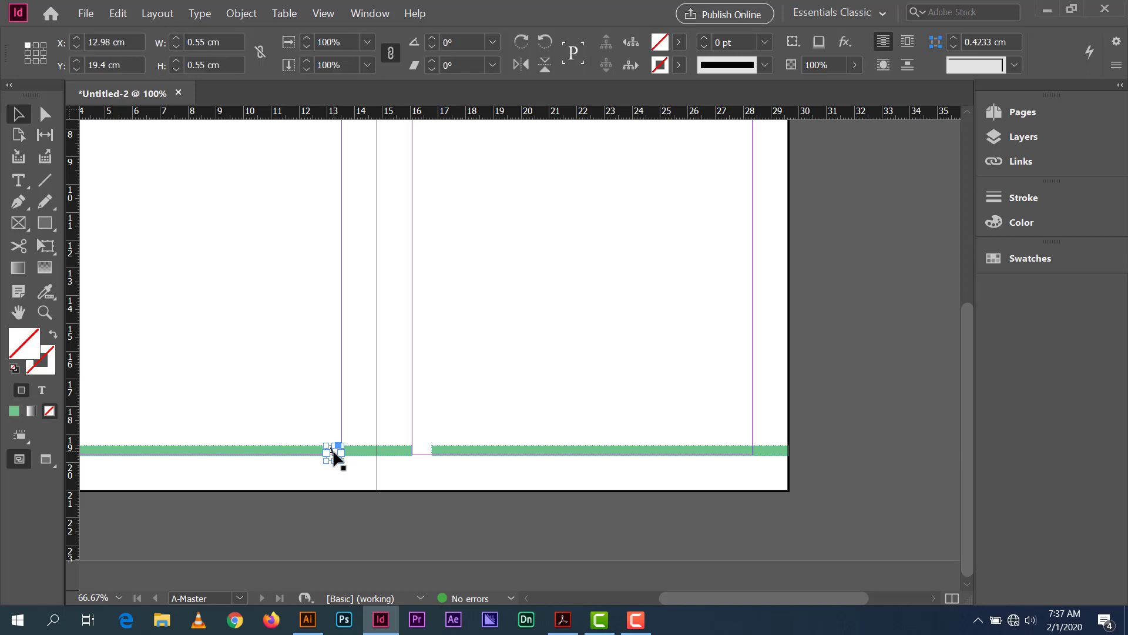
pyautogui.keyDown('alt'); pyautogui.scroll(4, 332, 454); pyautogui.keyUp('alt')
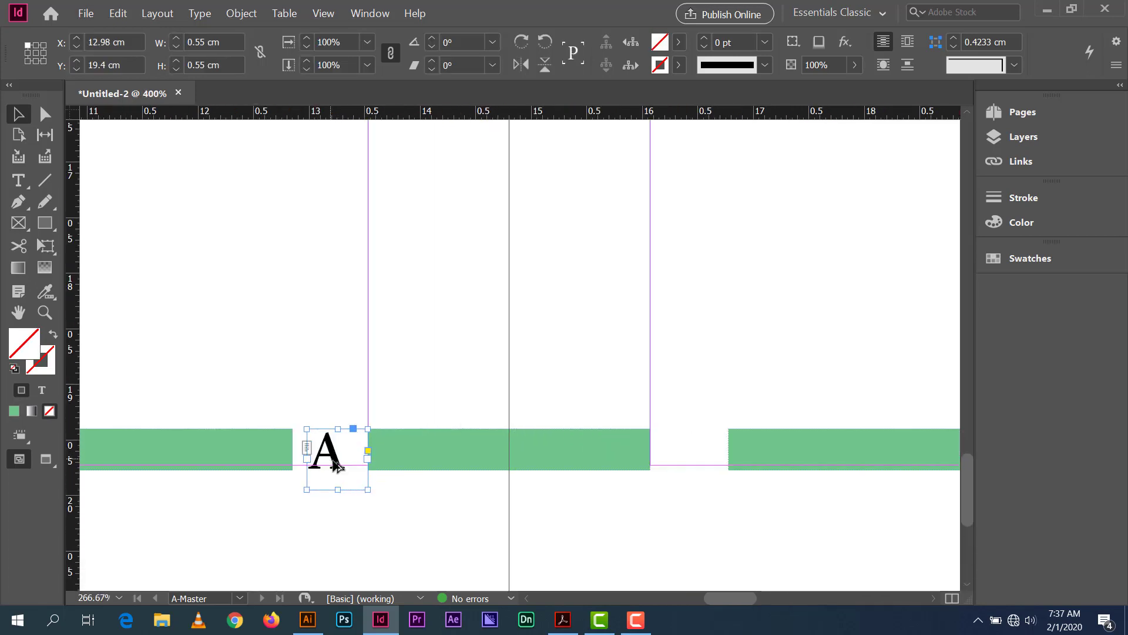
pyautogui.moveTo(336, 466); pyautogui.dragTo(691, 466)
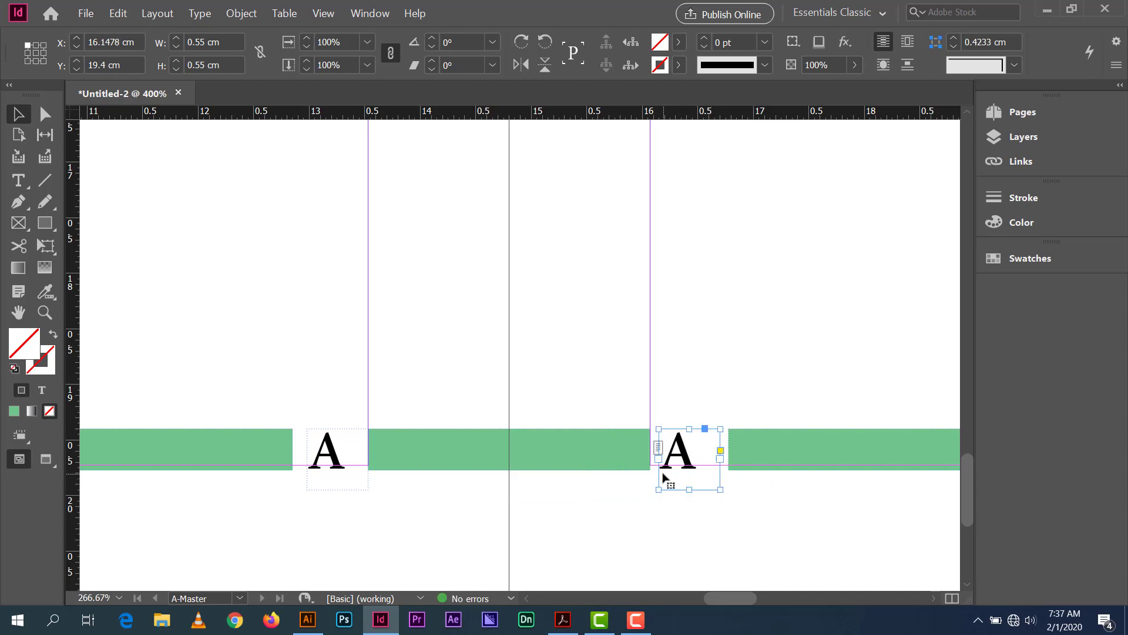
pyautogui.press('Right')
pyautogui.press('Right')
pyautogui.press('Right')
pyautogui.press('Right')
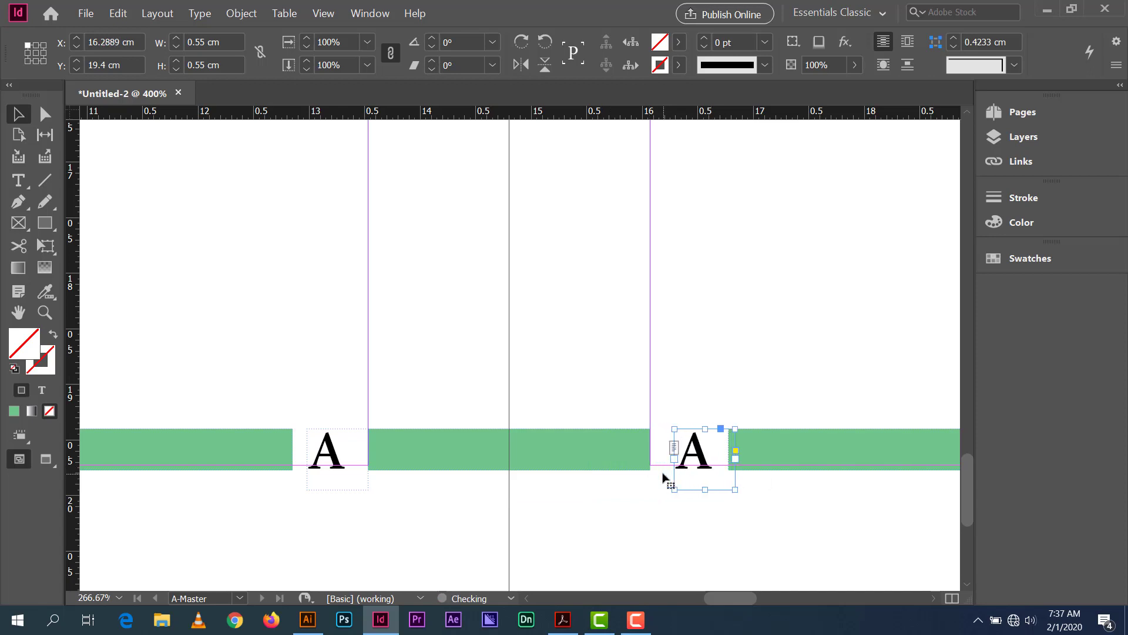
pyautogui.press('Left')
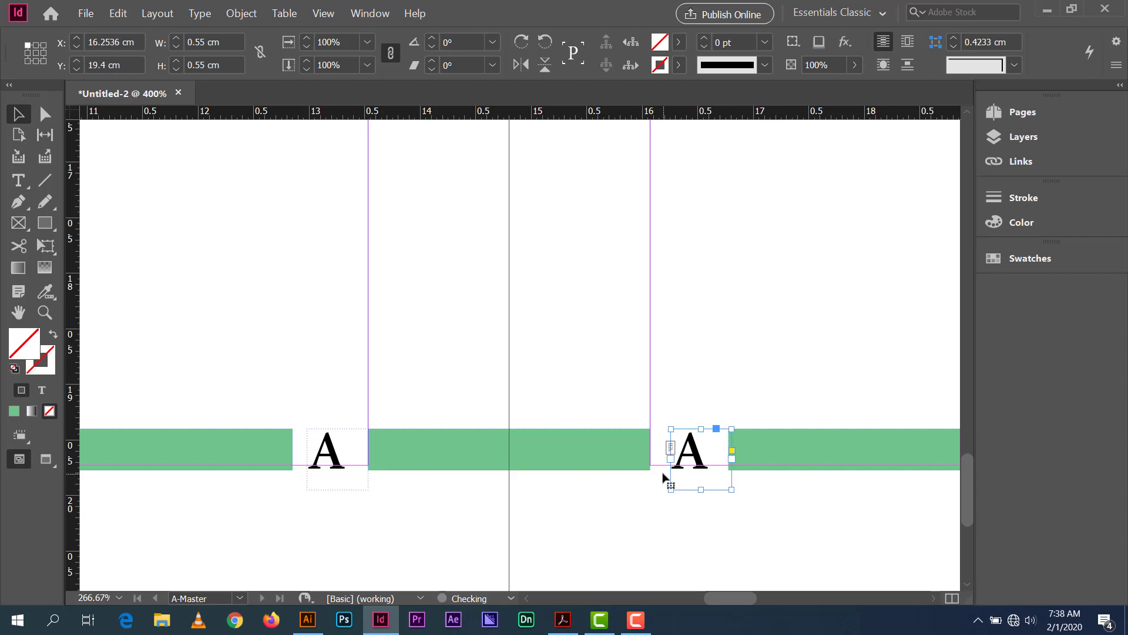
pyautogui.scroll(-5, 477, 382)
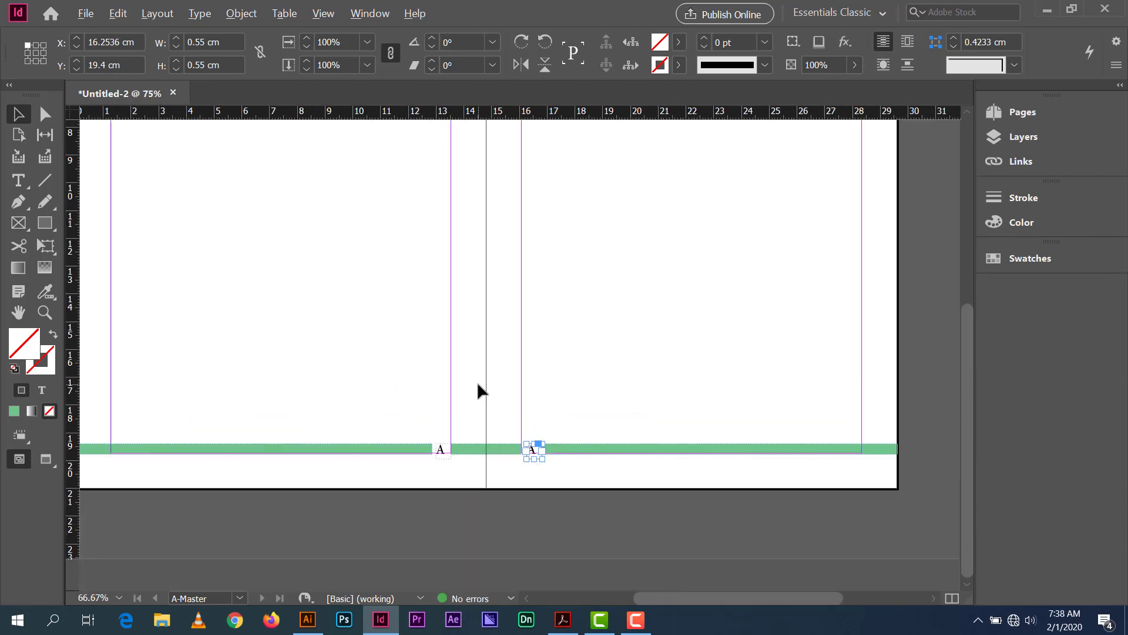
pyautogui.scroll(-2, 477, 382)
pyautogui.scroll(3, 473, 485)
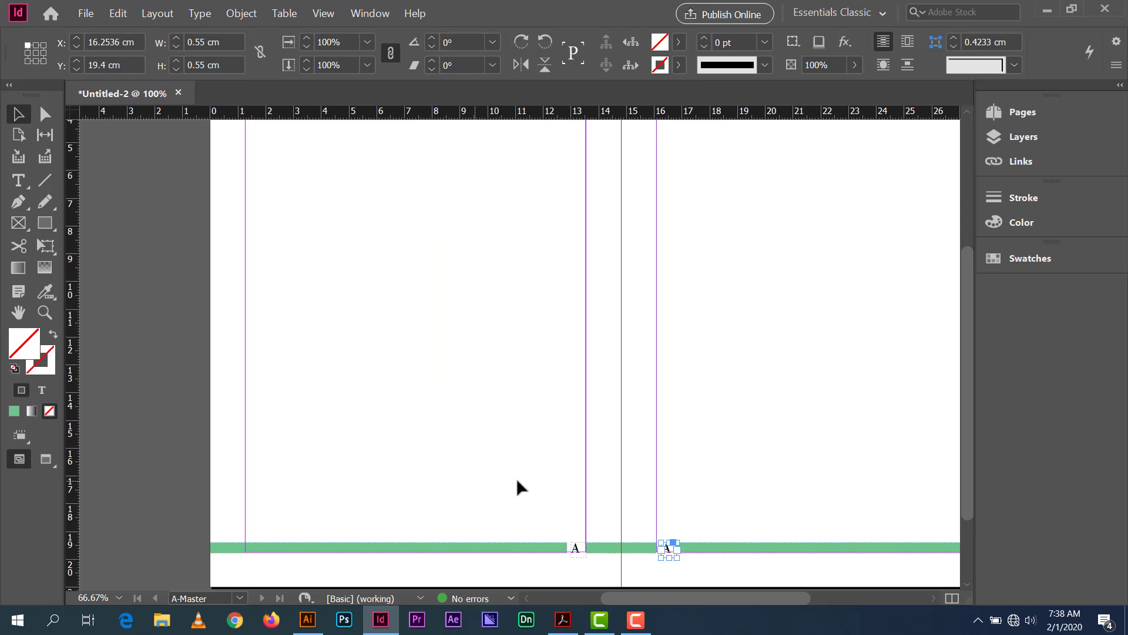
pyautogui.scroll(-3, 528, 376)
pyautogui.hscroll(2, 528, 376)
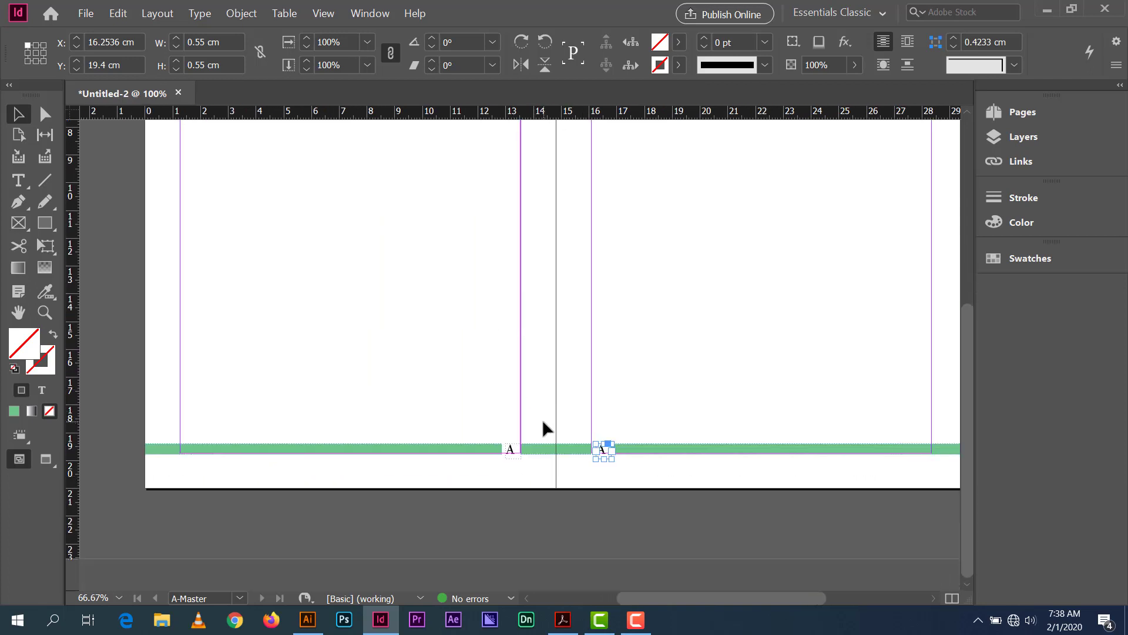
# Set the full-width green footer bar to 64% opacity and zoom out on the spread.
pyautogui.click(561, 451)
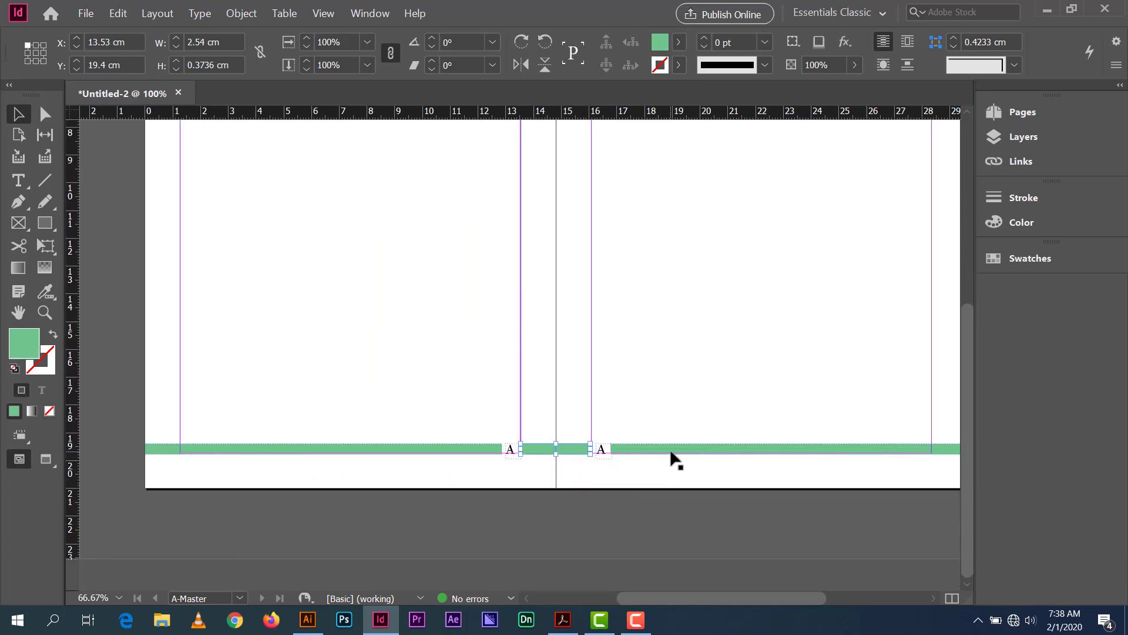
pyautogui.click(413, 451)
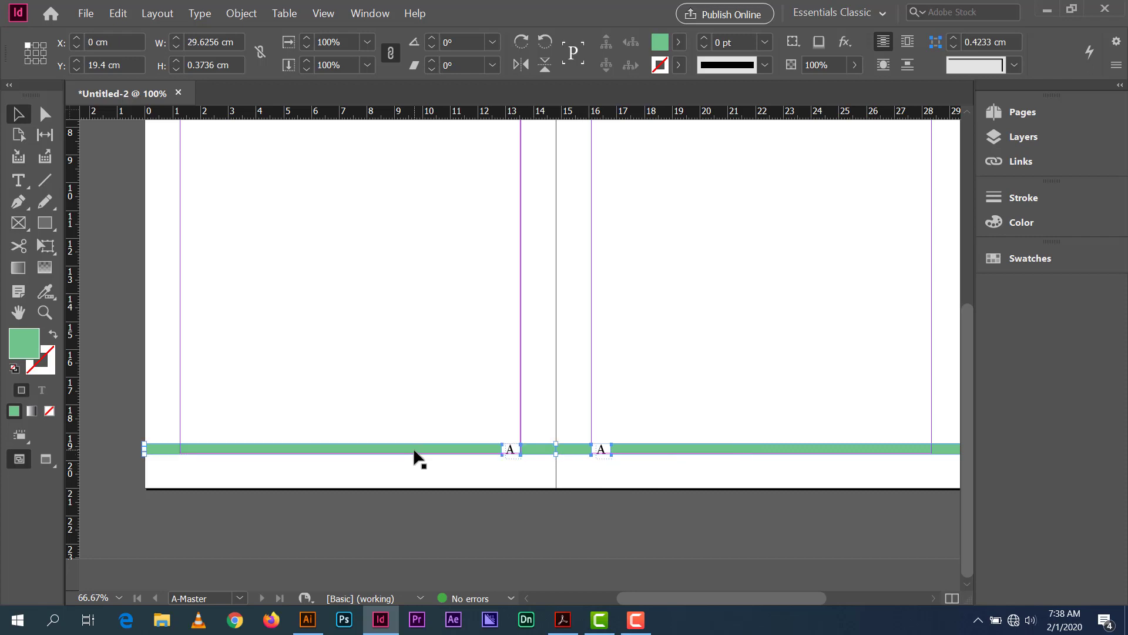
pyautogui.click(855, 65)
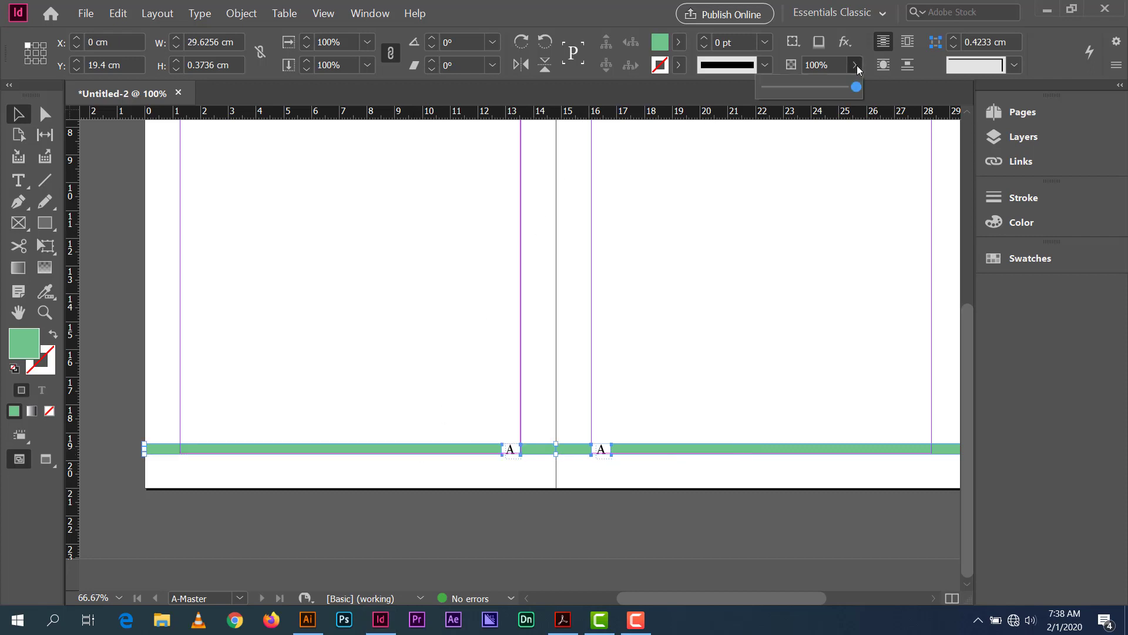
pyautogui.click(824, 88)
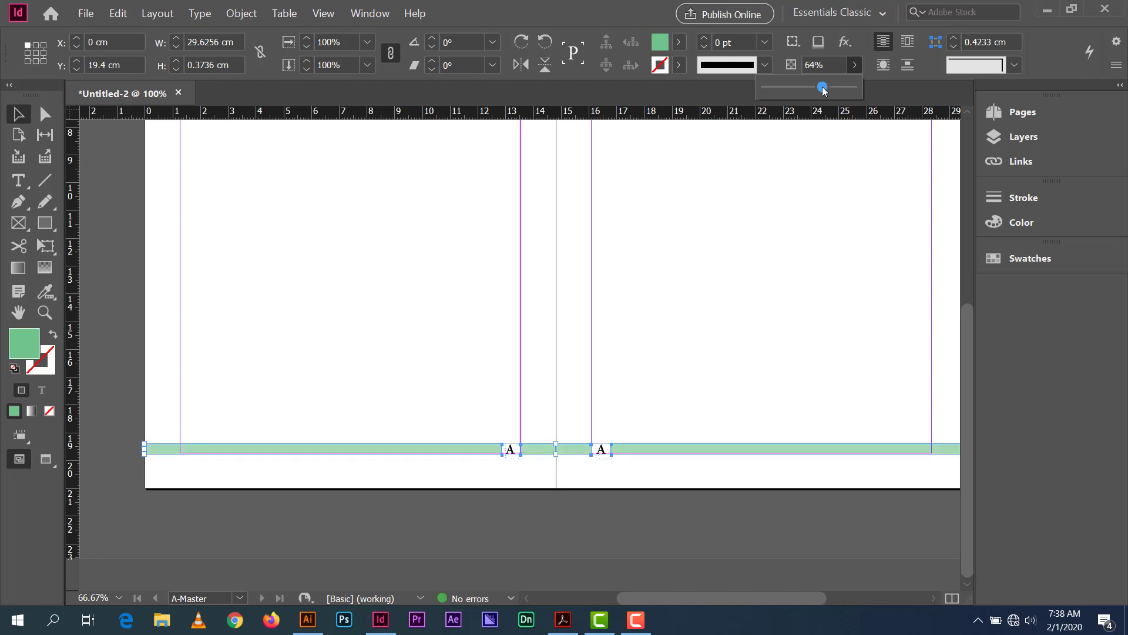
pyautogui.click(573, 524)
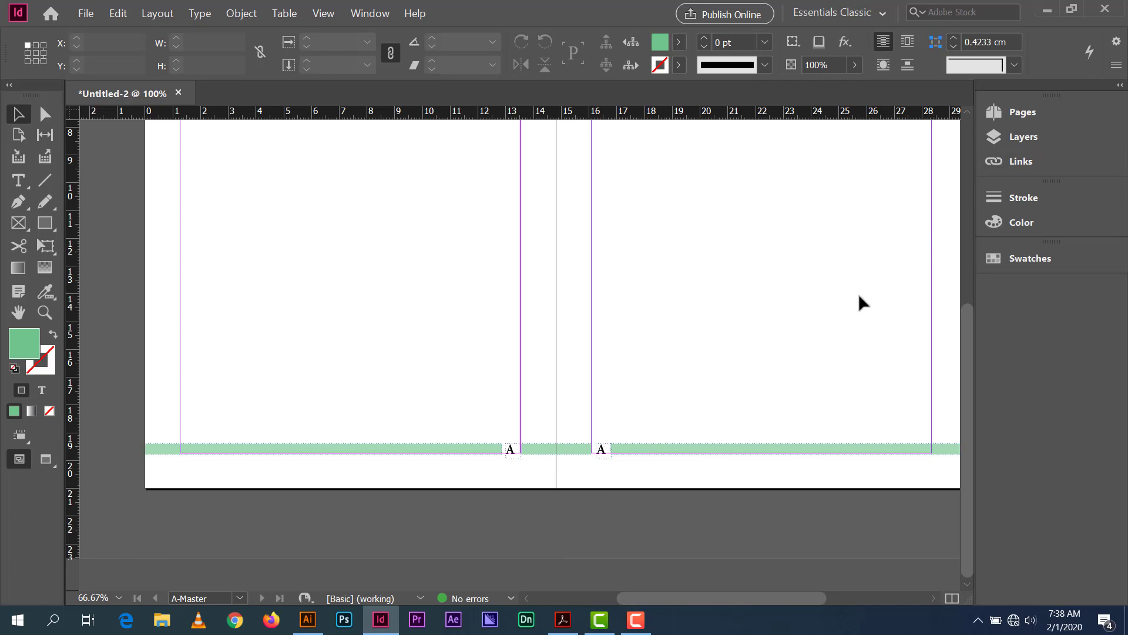
pyautogui.hotkey('ctrl', '-')
pyautogui.hotkey('ctrl', '-')
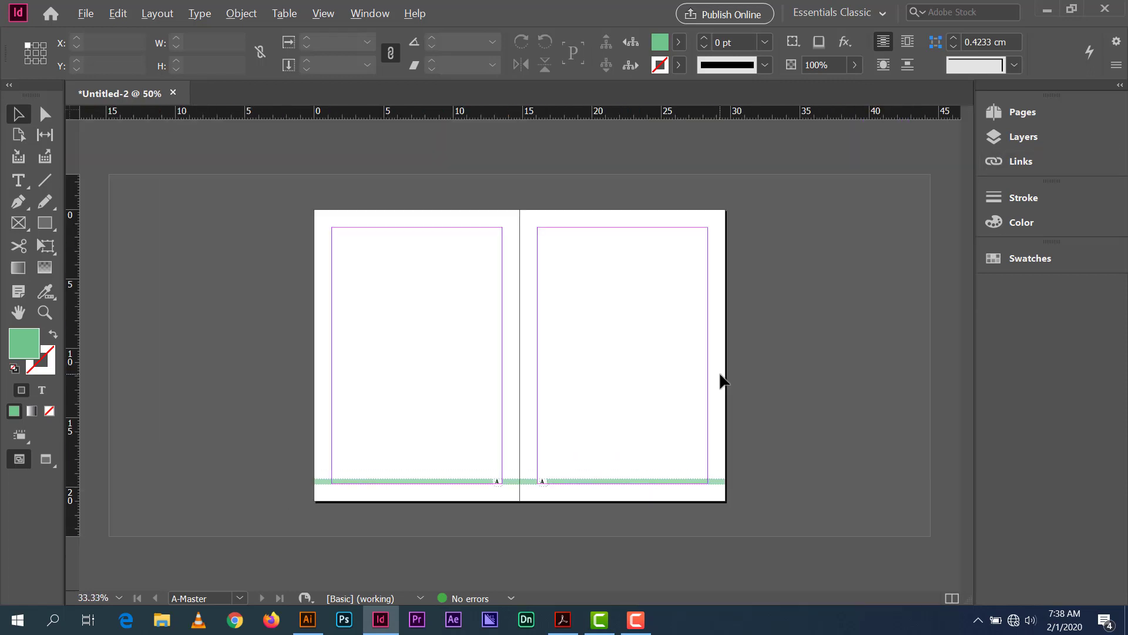
# Leave the master by going to document page 1 through the Pages panel.
pyautogui.hotkey('ctrl', '=')
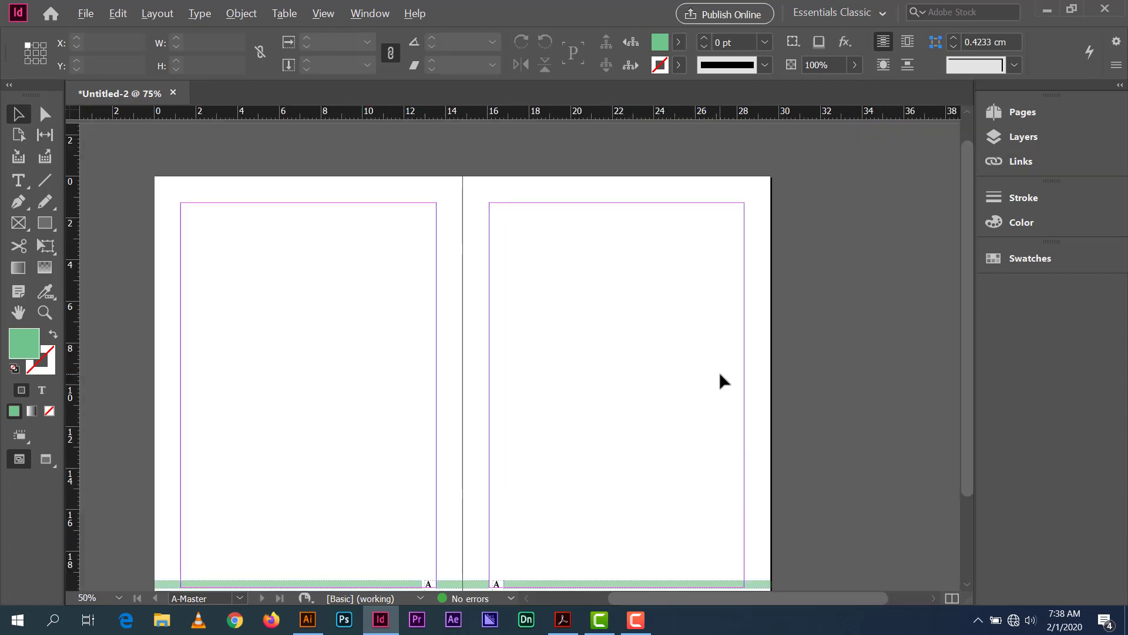
pyautogui.click(1038, 111)
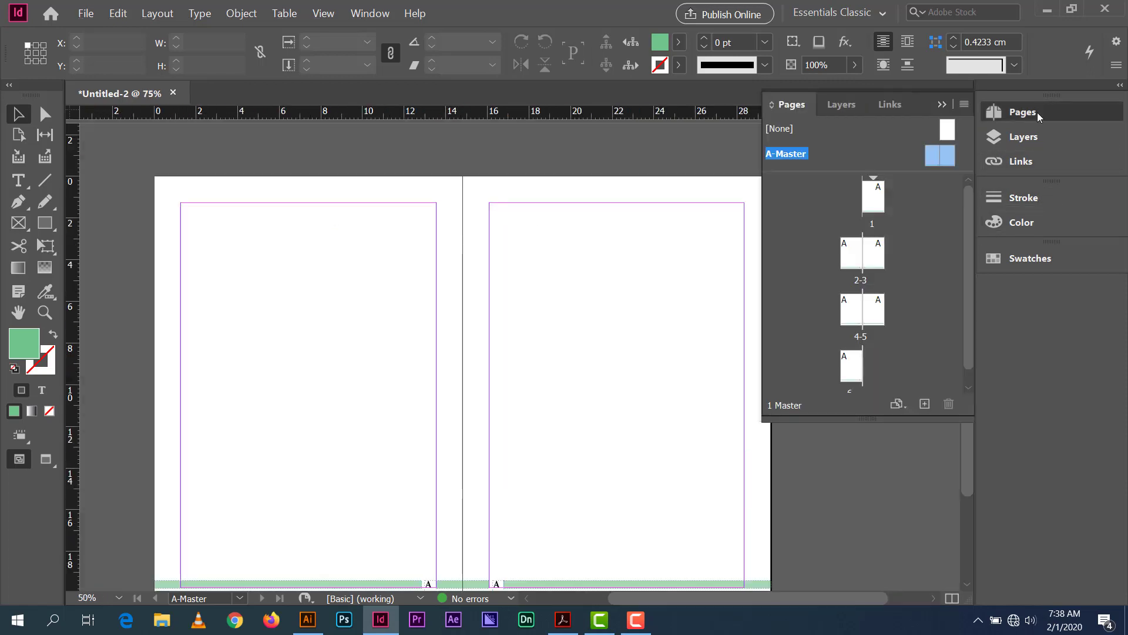
pyautogui.doubleClick(875, 203)
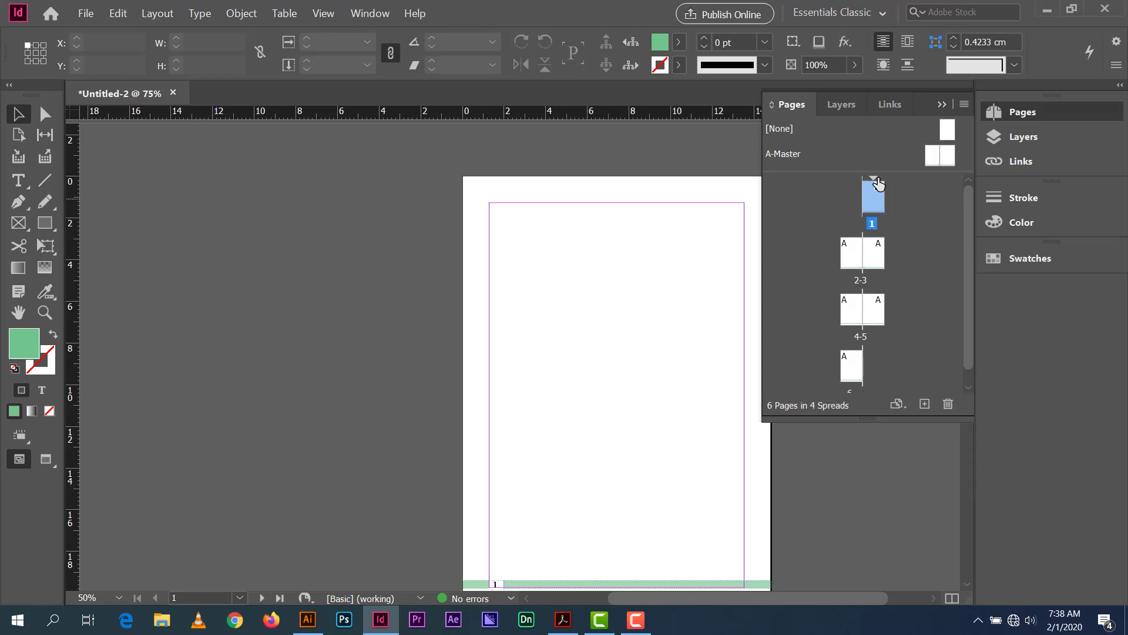
pyautogui.click(942, 105)
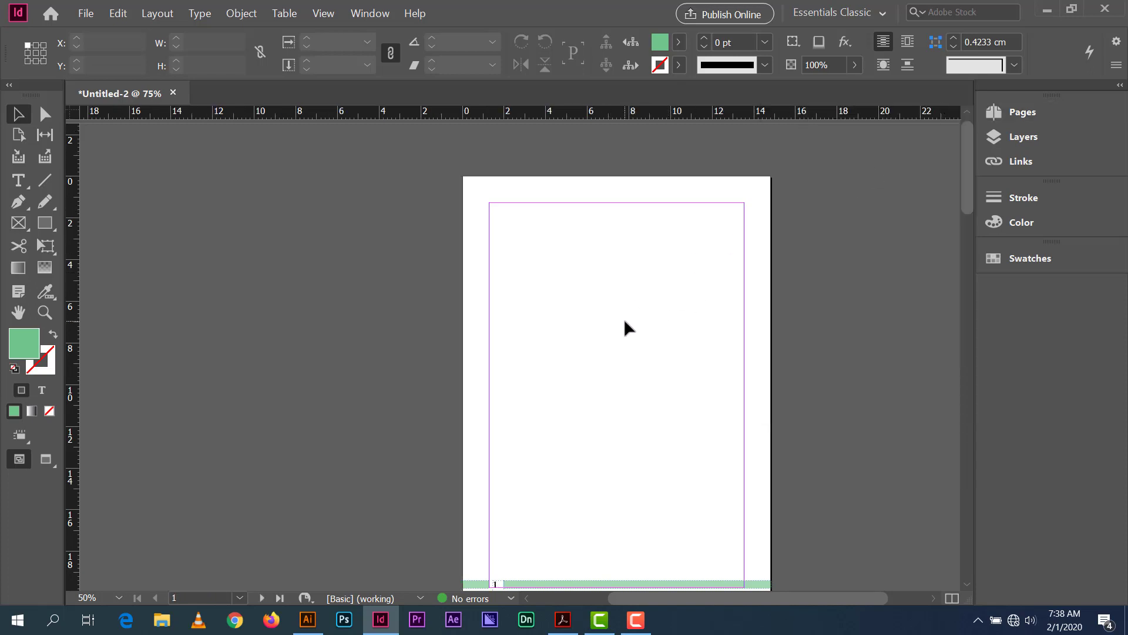
# Scroll through the spreads to confirm the footers number pages 1 through 6.
pyautogui.scroll(-5, 582, 329)
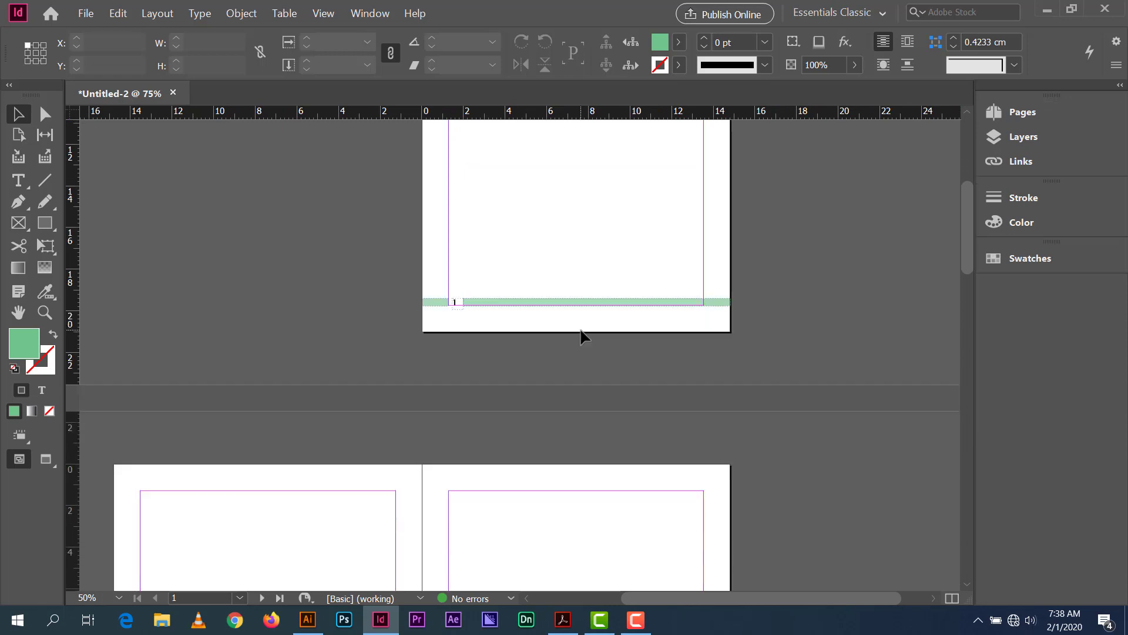
pyautogui.scroll(1, 504, 340)
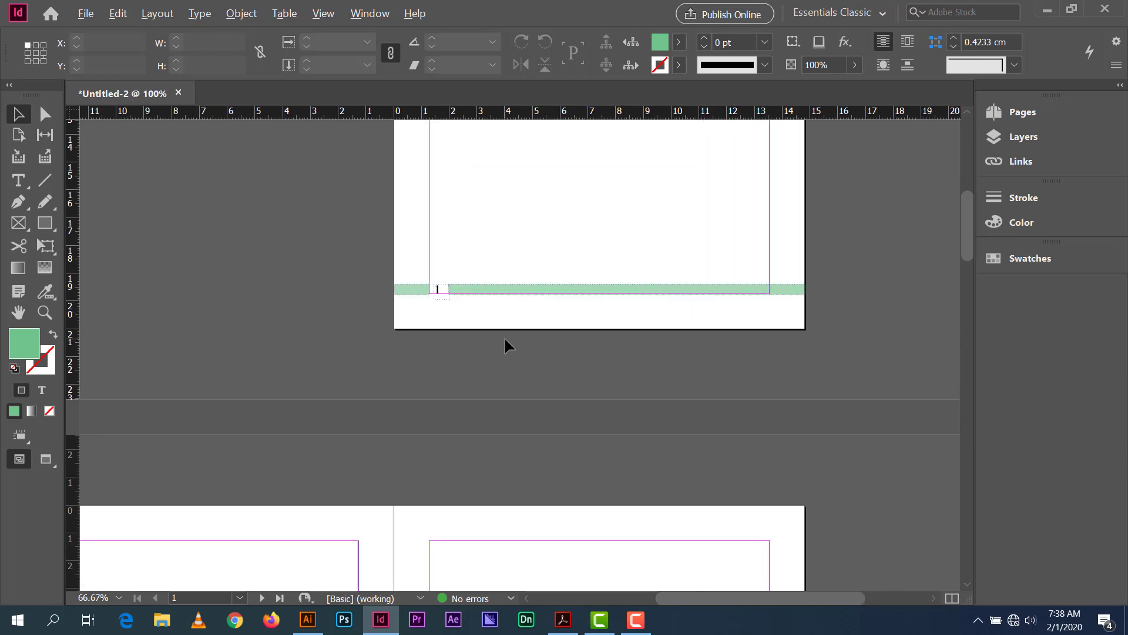
pyautogui.hscroll(-2, 529, 312)
pyautogui.scroll(-4, 542, 294)
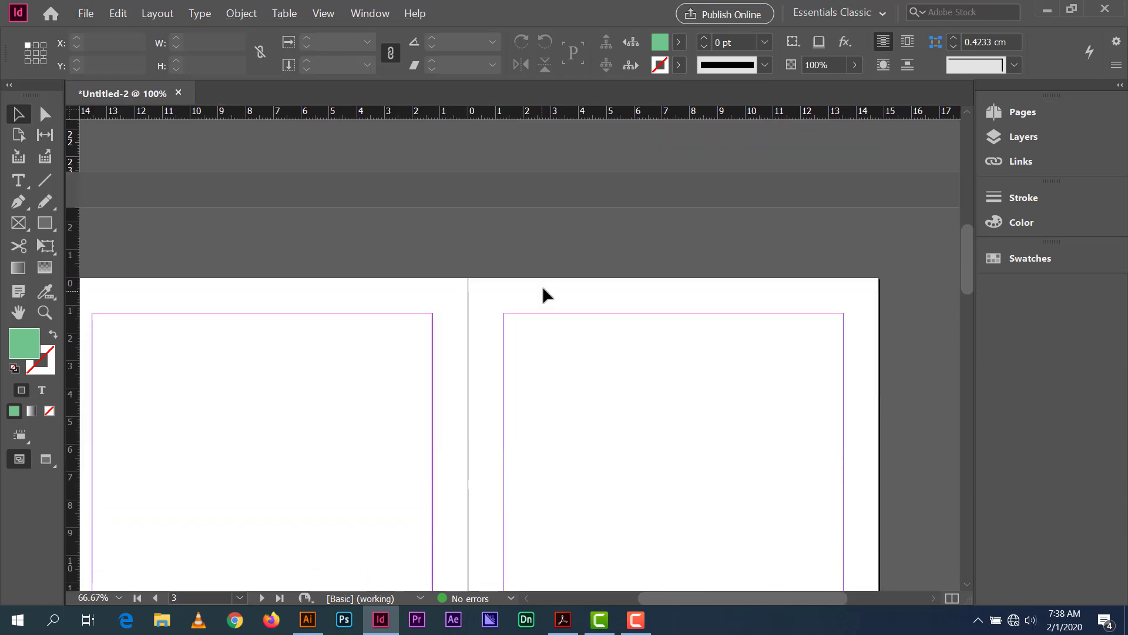
pyautogui.scroll(-5, 542, 286)
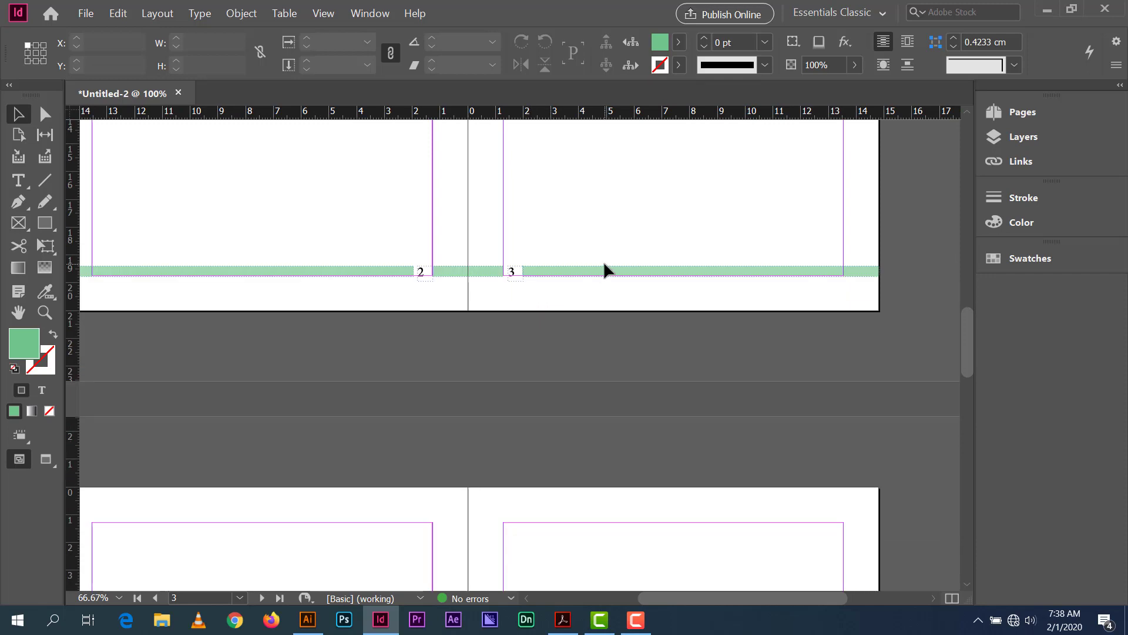
pyautogui.scroll(-6, 604, 259)
pyautogui.moveTo(562, 293); pyautogui.dragTo(620, 278)
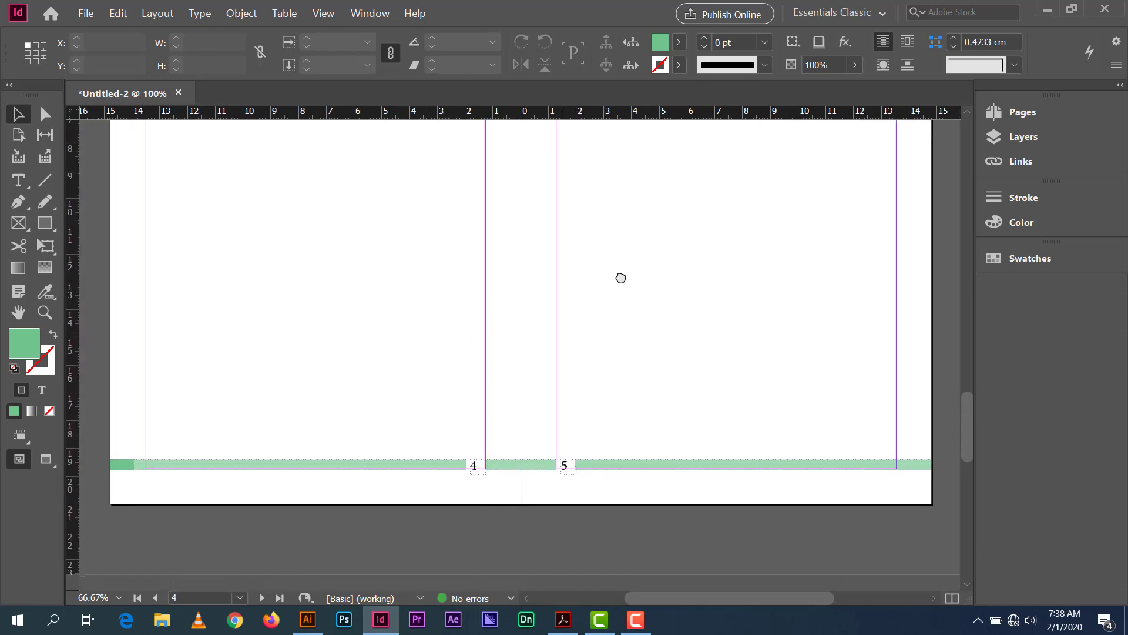
pyautogui.scroll(-6, 620, 274)
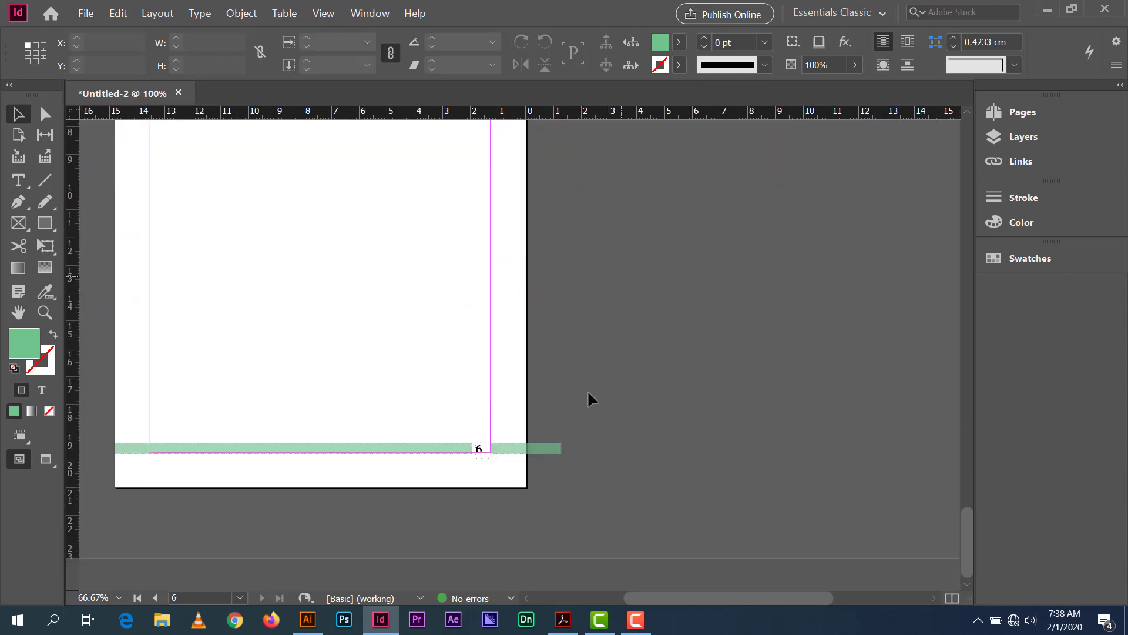
pyautogui.scroll(6, 600, 434)
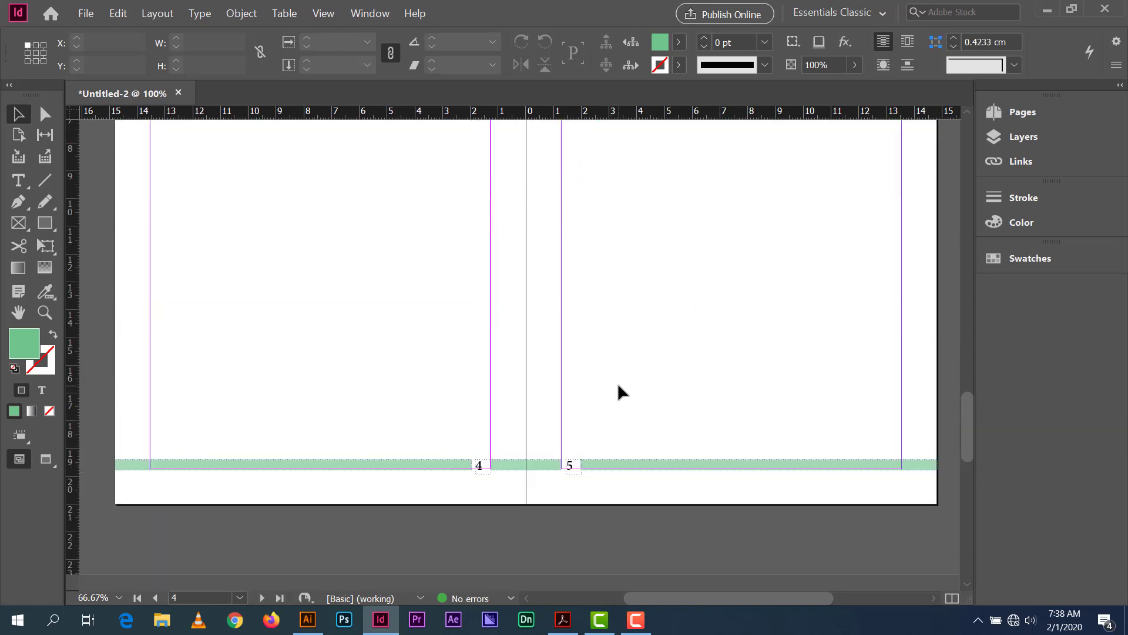
pyautogui.scroll(6, 619, 386)
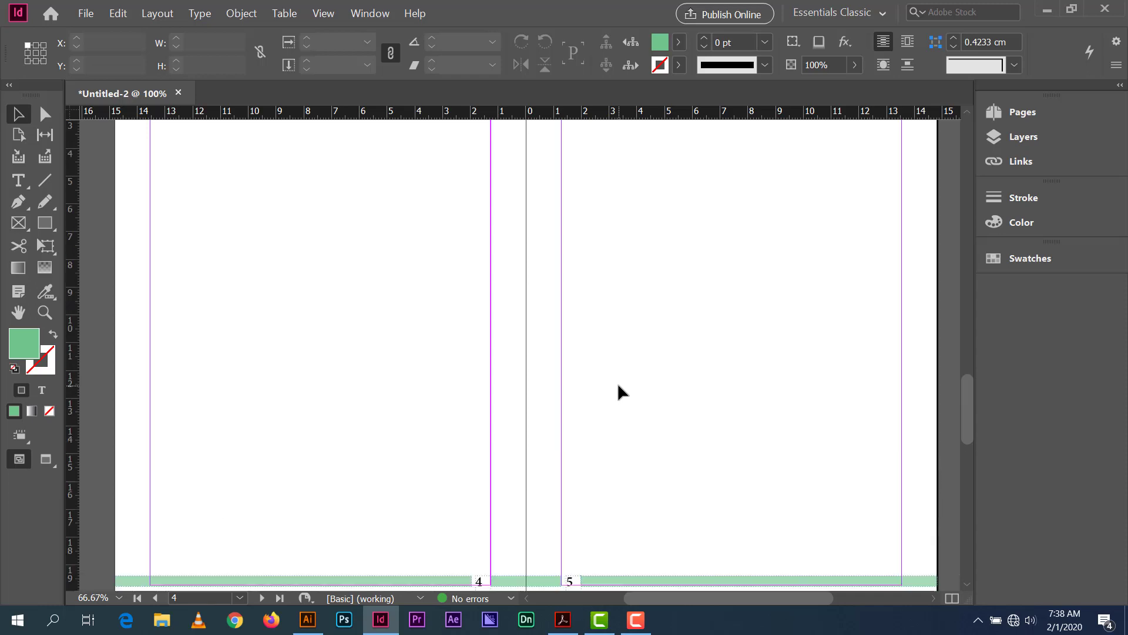